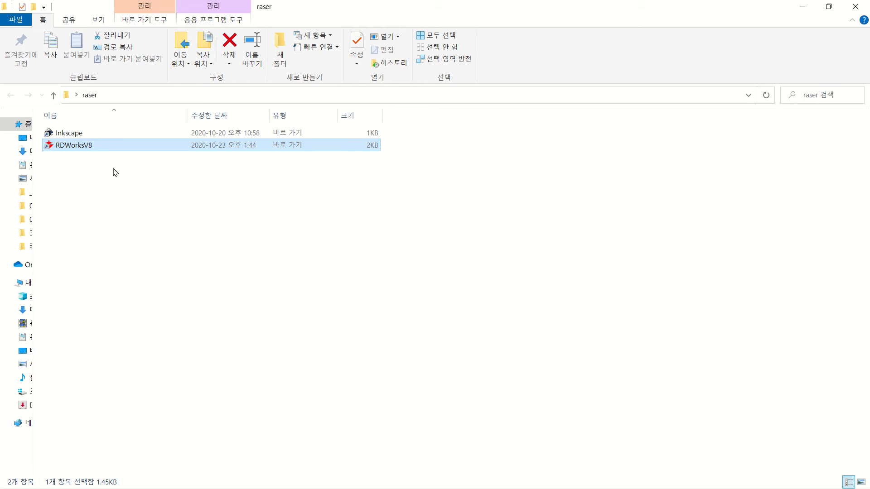
Launch Inkscape from its shortcut in the raser folder and bring up its blank document
{"action": "left_click", "coordinate": [81, 135]}
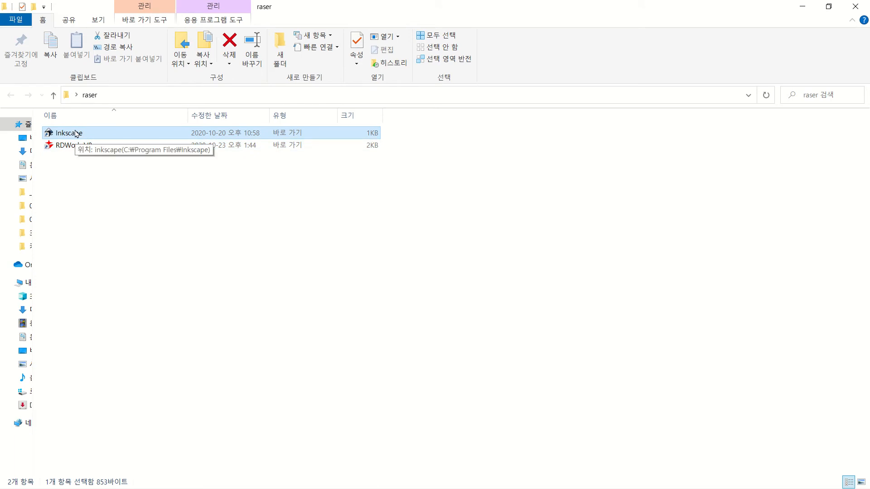
{"action": "key", "text": "alt+Tab"}
{"action": "key", "text": "alt+Tab"}
{"action": "key", "text": "alt+Tab"}
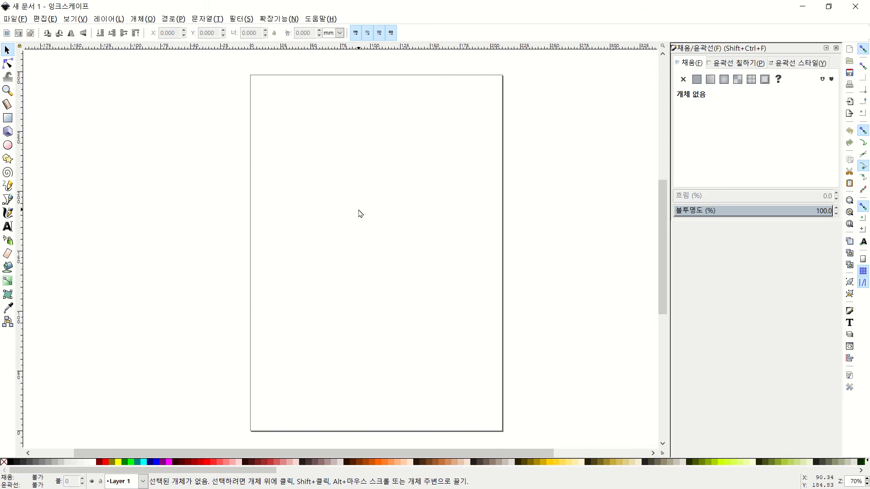
Draw a large black rectangle on the upper part of the page
{"action": "scroll", "coordinate": [360, 213], "scroll_direction": "up", "scroll_amount": 4}
{"action": "scroll", "coordinate": [360, 212], "scroll_direction": "down", "scroll_amount": 5}
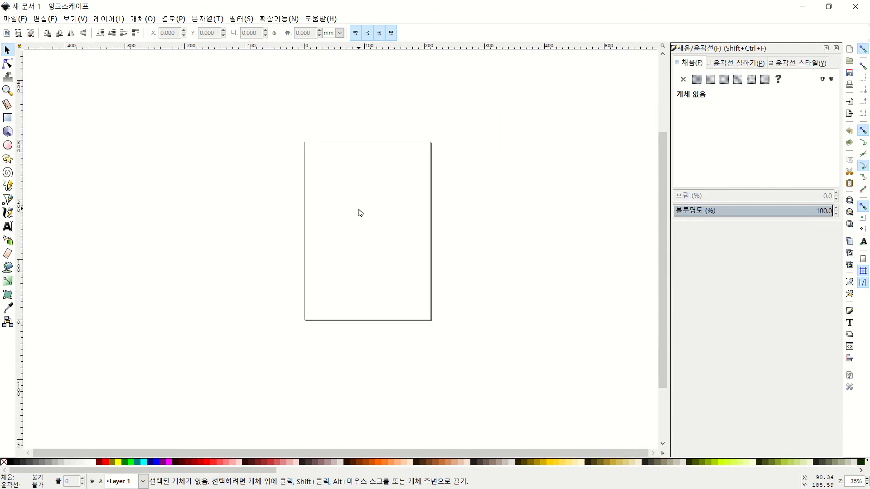
{"action": "scroll", "coordinate": [360, 213], "scroll_direction": "up", "scroll_amount": 5}
{"action": "scroll", "coordinate": [360, 213], "scroll_direction": "down", "scroll_amount": 4}
{"action": "scroll", "coordinate": [360, 213], "scroll_direction": "up", "scroll_amount": 4}
{"action": "scroll", "coordinate": [360, 213], "scroll_direction": "down", "scroll_amount": 3}
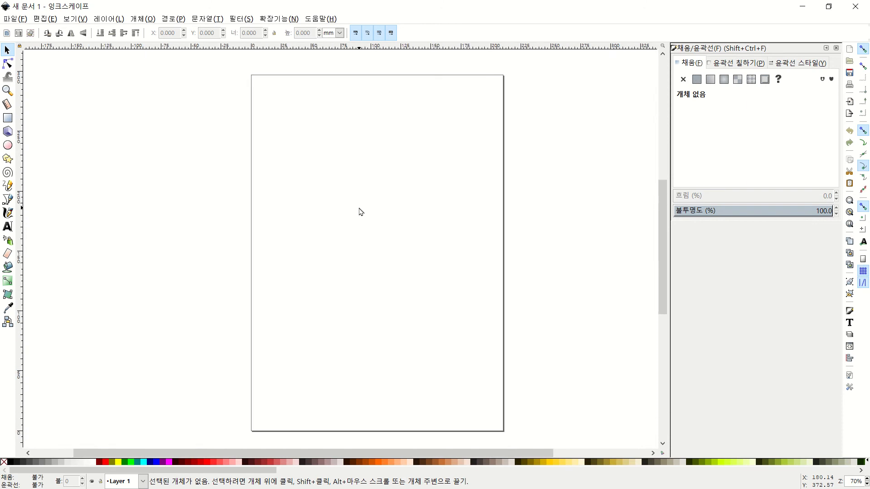
{"action": "scroll", "coordinate": [361, 212], "scroll_direction": "up", "scroll_amount": 3}
{"action": "scroll", "coordinate": [361, 212], "scroll_direction": "down", "scroll_amount": 2}
{"action": "scroll", "coordinate": [362, 212], "scroll_direction": "up", "scroll_amount": 1}
{"action": "scroll", "coordinate": [362, 212], "scroll_direction": "down", "scroll_amount": 2}
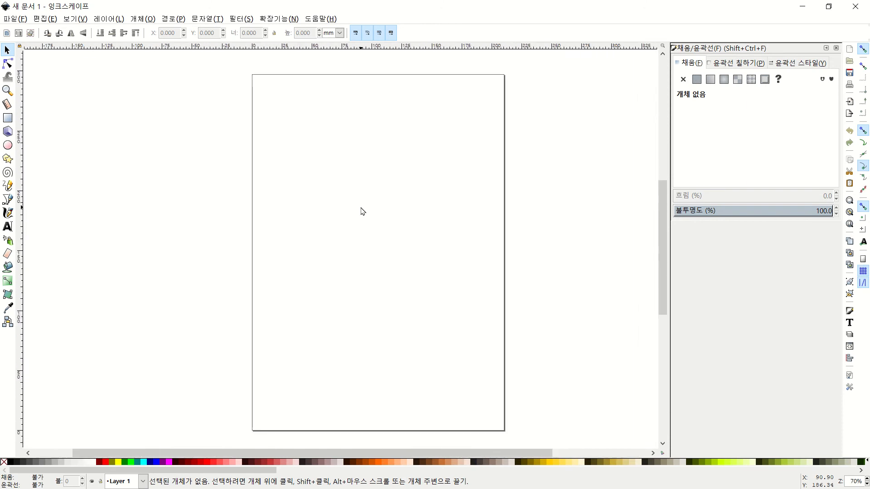
{"action": "scroll", "coordinate": [362, 211], "scroll_direction": "up", "scroll_amount": 1}
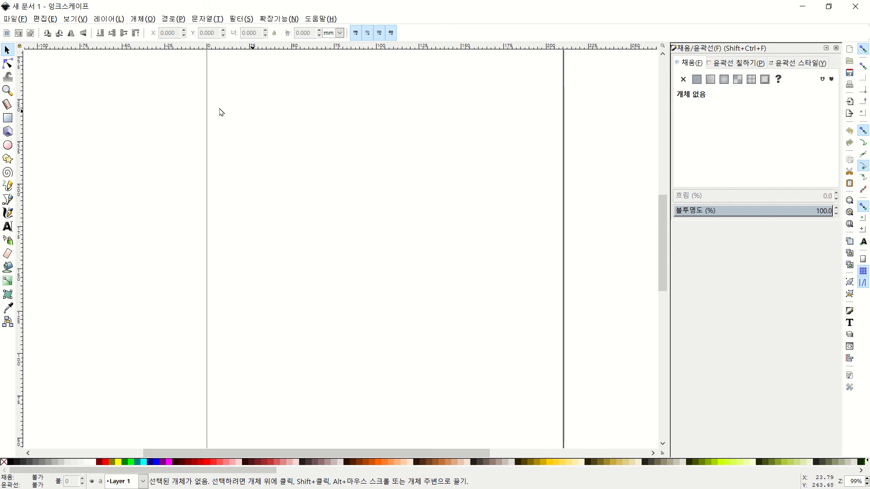
{"action": "left_click", "coordinate": [7, 118]}
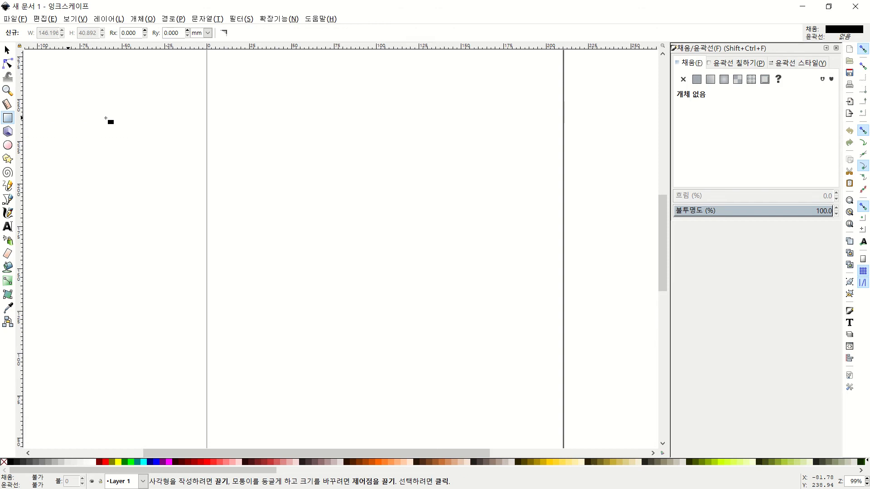
{"action": "mouse_move", "coordinate": [273, 111]}
{"action": "left_mouse_down"}
{"action": "mouse_move", "coordinate": [282, 131]}
{"action": "mouse_move", "coordinate": [518, 251]}
{"action": "mouse_move", "coordinate": [505, 251]}
{"action": "left_mouse_up"}
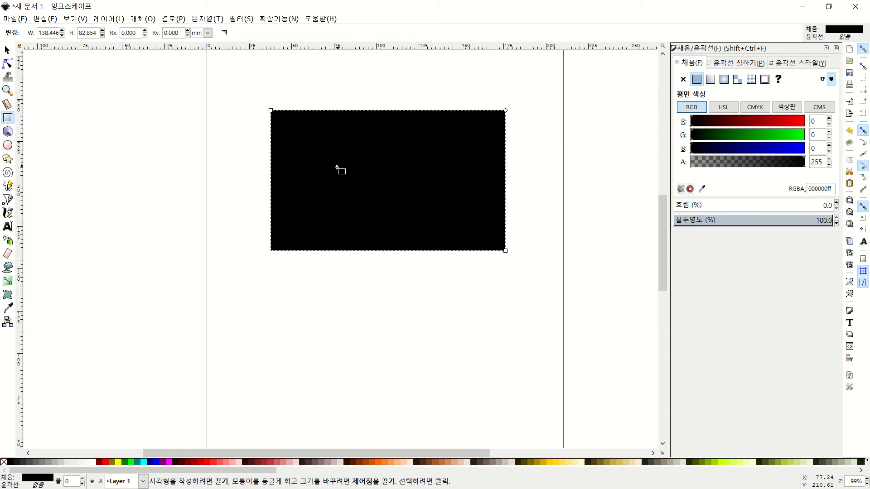
Draw four small test rectangles below it, then select and delete all four
{"action": "left_click_drag", "start_coordinate": [245, 295], "coordinate": [322, 357]}
{"action": "mouse_move", "coordinate": [350, 290]}
{"action": "left_mouse_down"}
{"action": "mouse_move", "coordinate": [364, 322]}
{"action": "mouse_move", "coordinate": [403, 351]}
{"action": "left_mouse_up"}
{"action": "left_click_drag", "start_coordinate": [430, 277], "coordinate": [474, 344]}
{"action": "left_click_drag", "start_coordinate": [492, 267], "coordinate": [545, 341]}
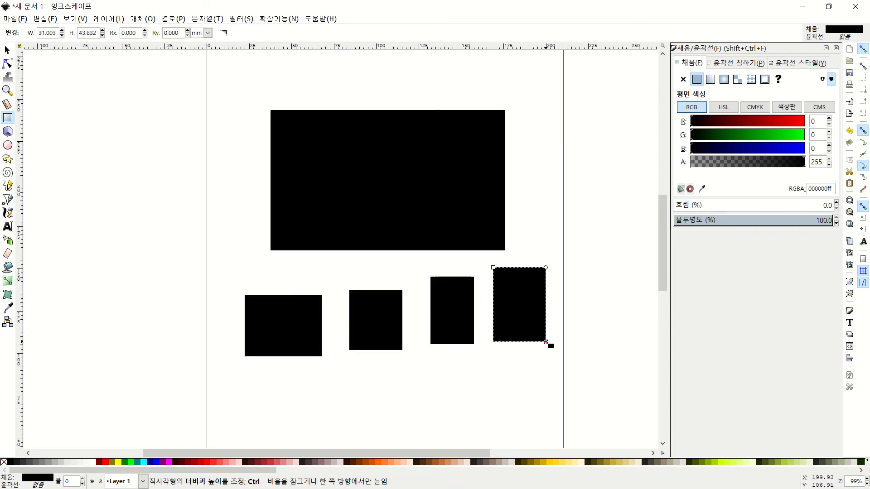
{"action": "left_click", "coordinate": [7, 49]}
{"action": "left_click_drag", "start_coordinate": [232, 261], "coordinate": [570, 393]}
{"action": "key", "text": "Delete"}
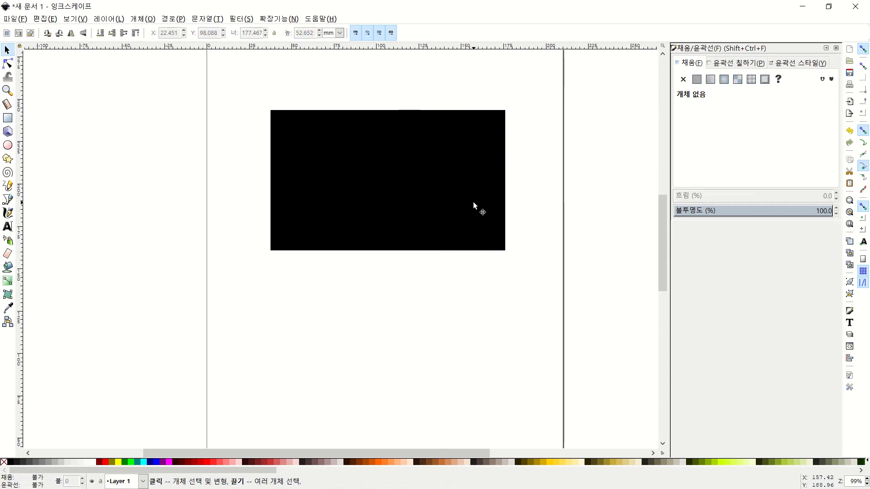
Set the large rectangle's fill to none in Fill and Stroke, leaving it invisible
{"action": "scroll", "coordinate": [473, 202], "scroll_direction": "up", "scroll_amount": 4}
{"action": "scroll", "coordinate": [473, 195], "scroll_direction": "down", "scroll_amount": 2}
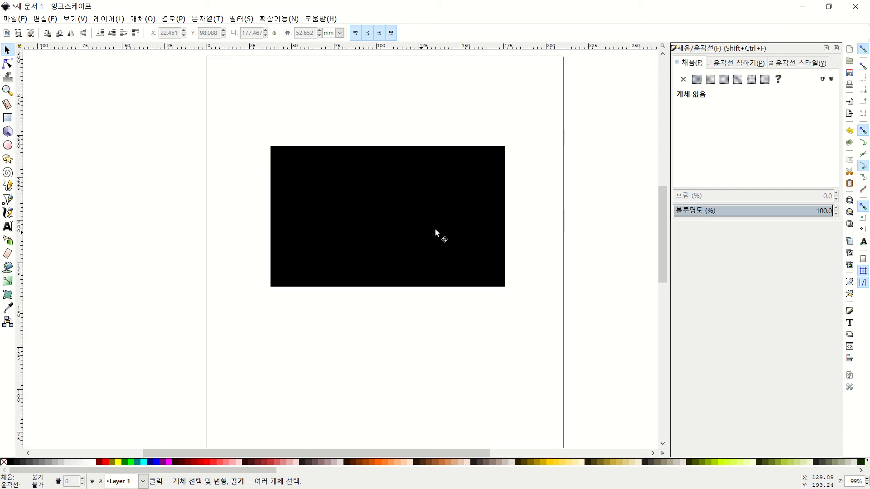
{"action": "scroll", "coordinate": [435, 229], "scroll_direction": "up", "scroll_amount": 1}
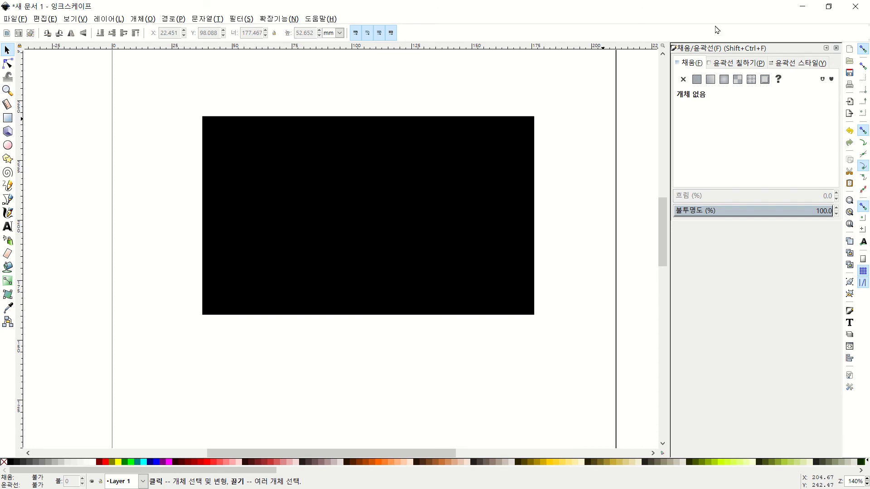
{"action": "left_click", "coordinate": [836, 48]}
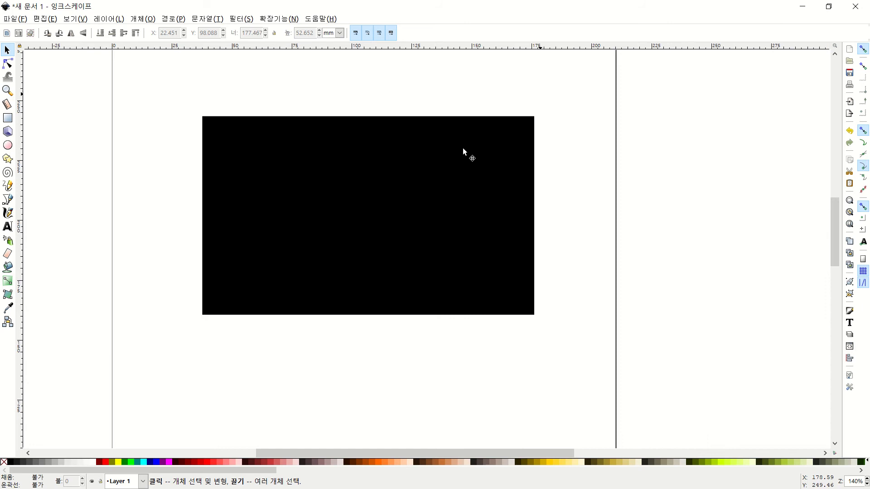
{"action": "left_click", "coordinate": [377, 181]}
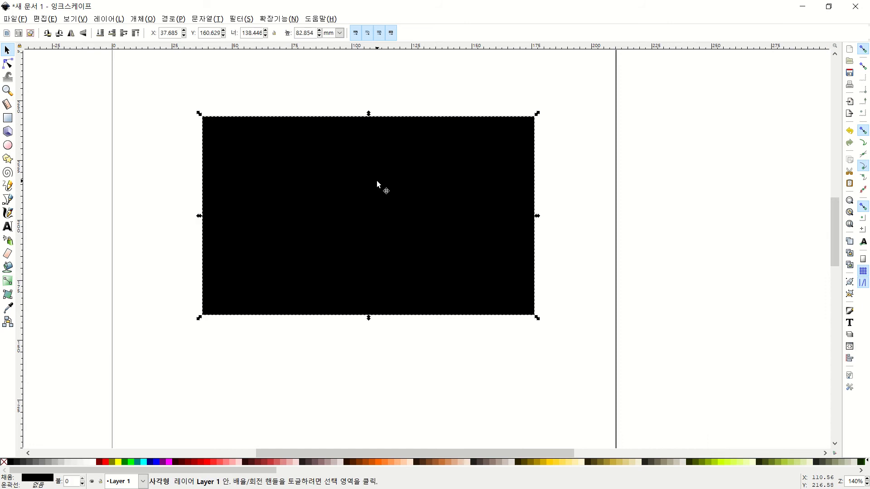
{"action": "right_click", "coordinate": [376, 183]}
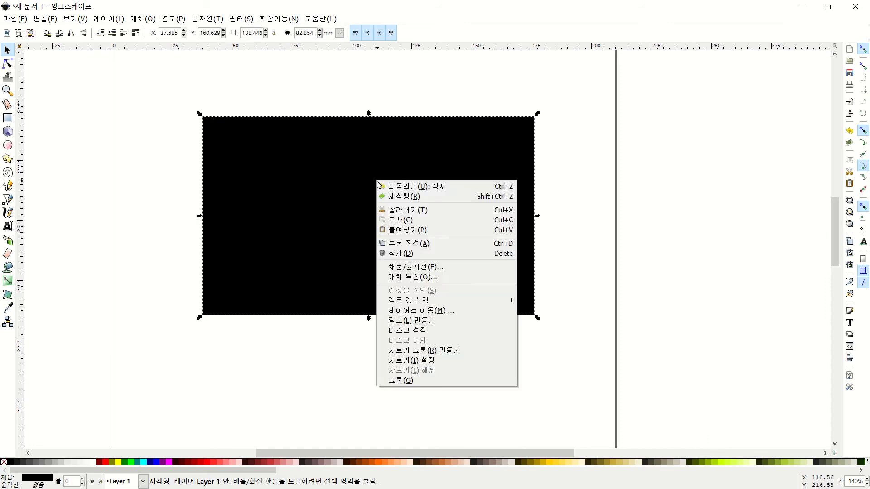
{"action": "left_click", "coordinate": [419, 269]}
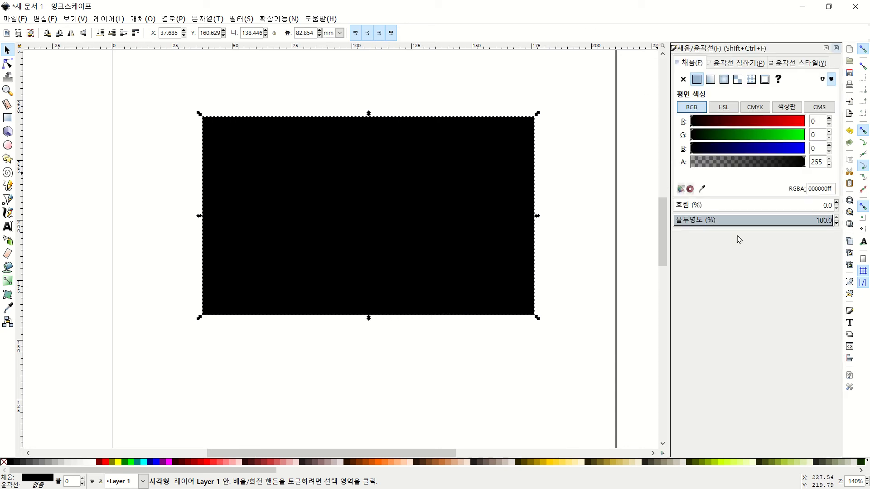
{"action": "left_click", "coordinate": [735, 65]}
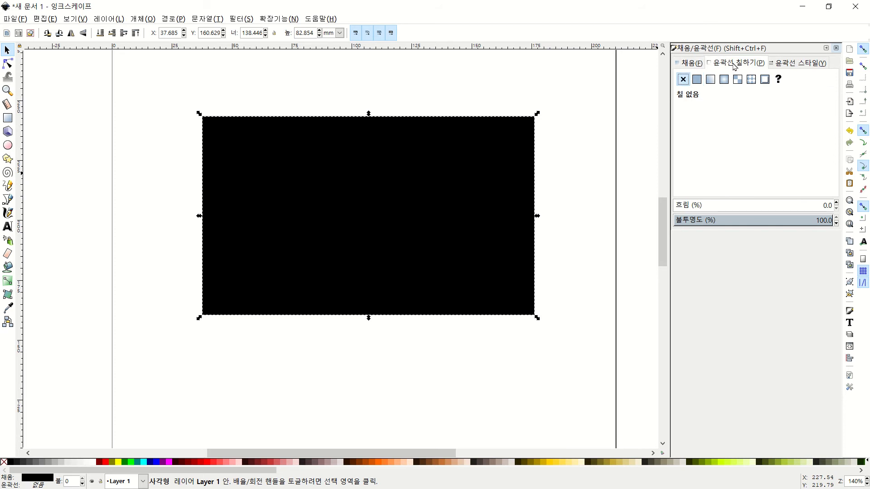
{"action": "left_click", "coordinate": [796, 66]}
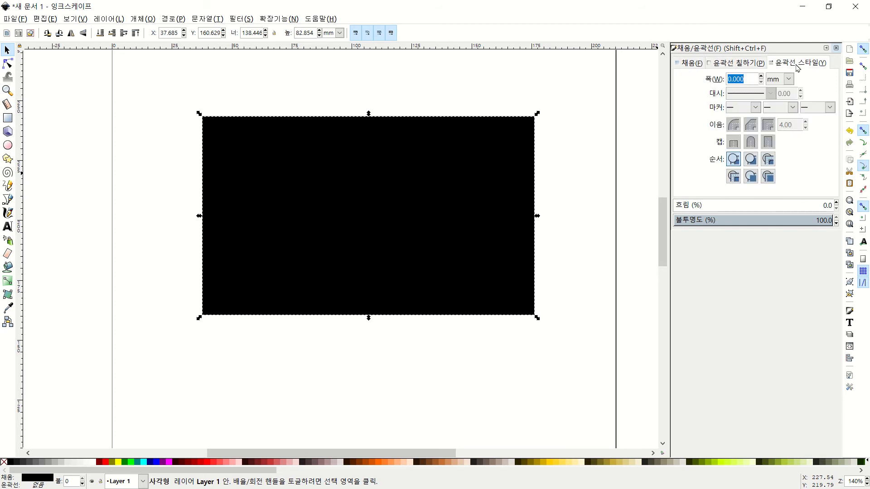
{"action": "left_click", "coordinate": [688, 65]}
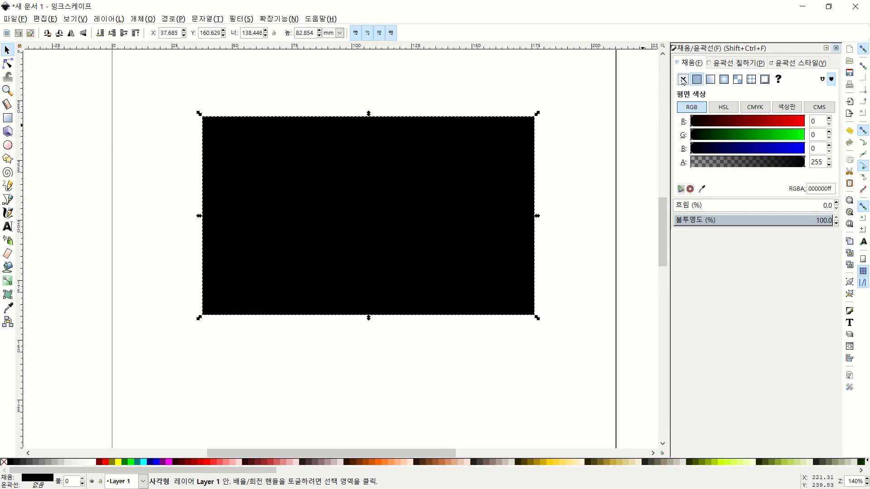
{"action": "left_click", "coordinate": [683, 80]}
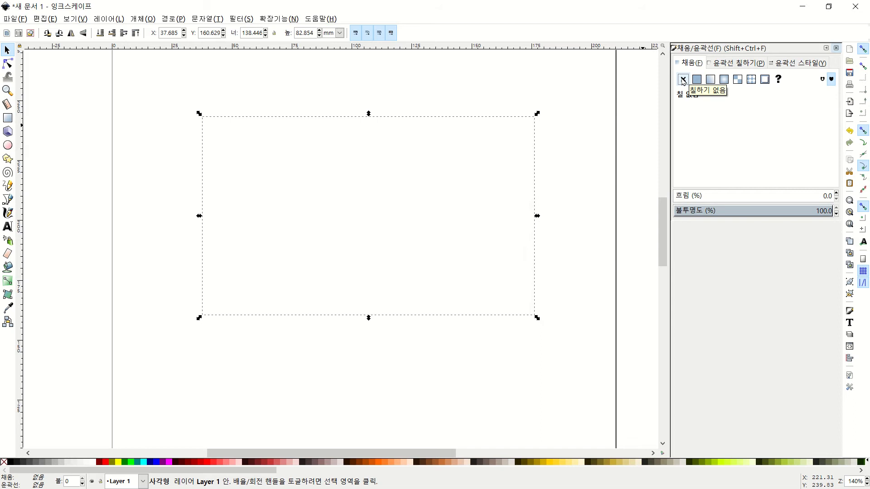
{"action": "left_click", "coordinate": [591, 159]}
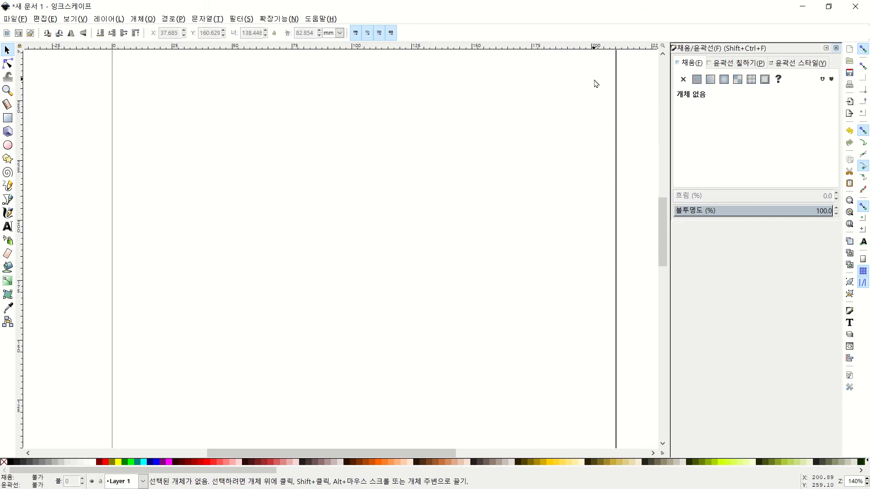
Give the invisible rectangle a flat black outline
{"action": "left_click_drag", "start_coordinate": [593, 82], "coordinate": [120, 397]}
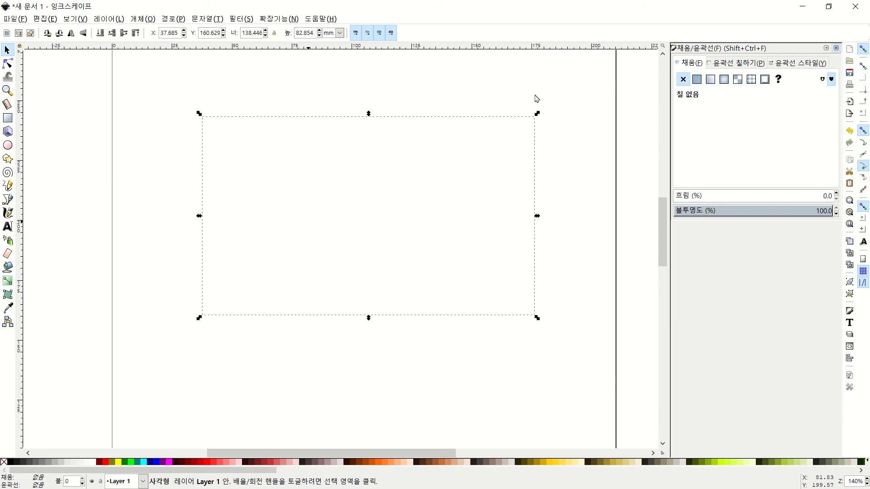
{"action": "left_click", "coordinate": [732, 64]}
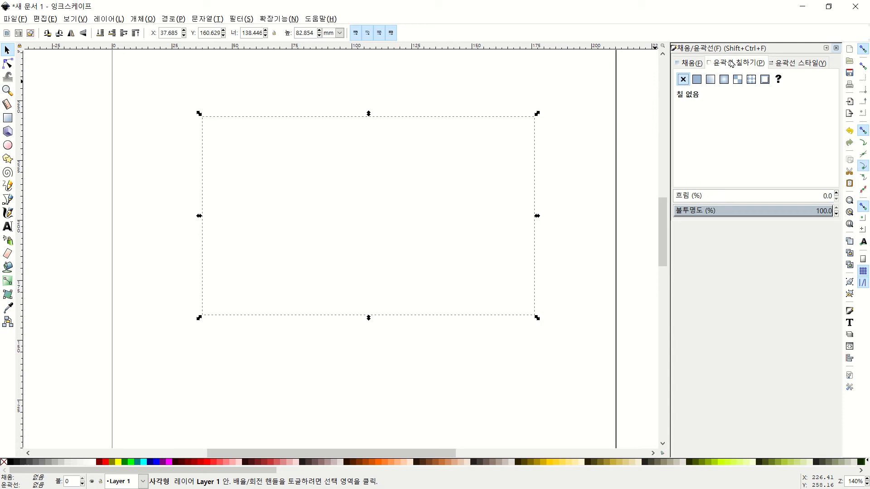
{"action": "left_click", "coordinate": [697, 80]}
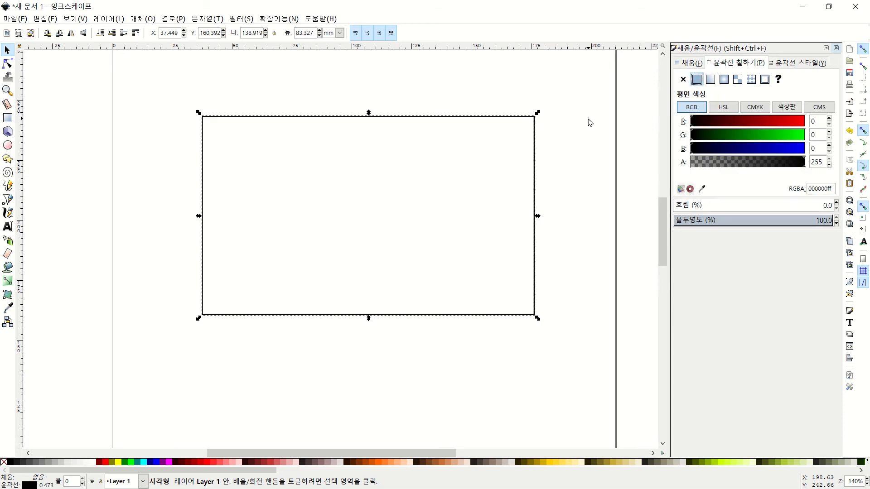
{"action": "left_click", "coordinate": [545, 101]}
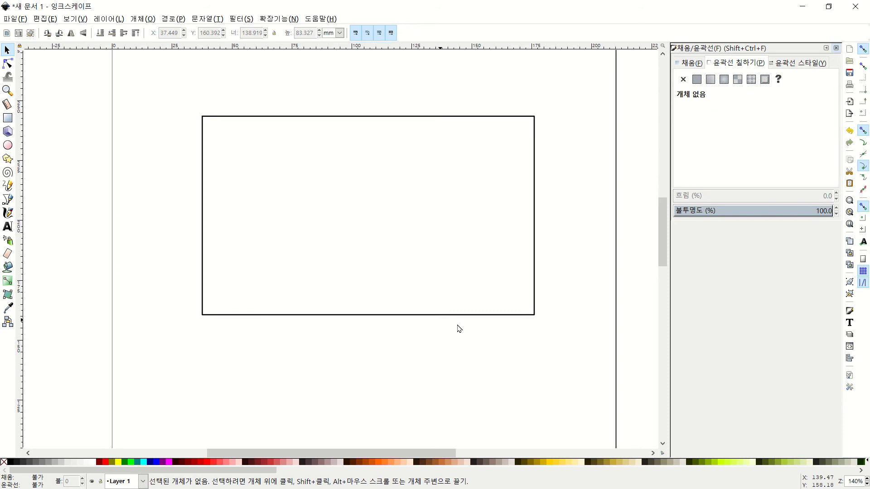
Widen the rectangle's outline from 0.473 to 0.673 mm
{"action": "left_click", "coordinate": [498, 117]}
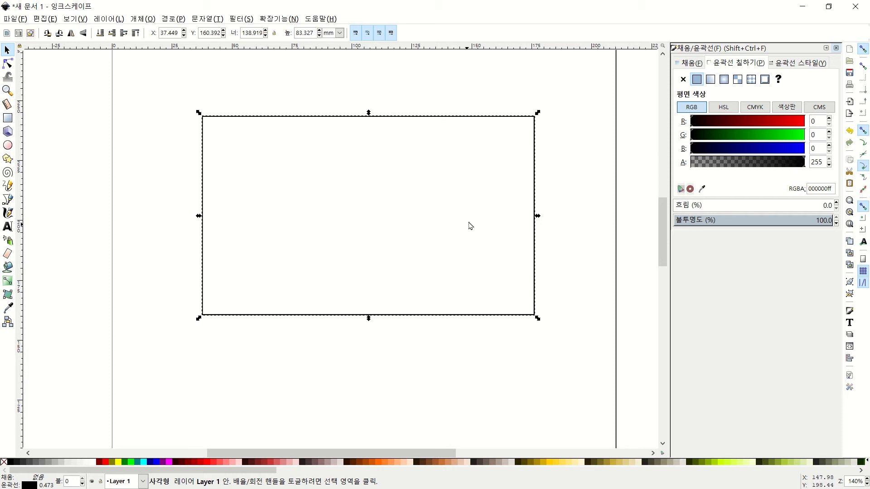
{"action": "left_click", "coordinate": [817, 63]}
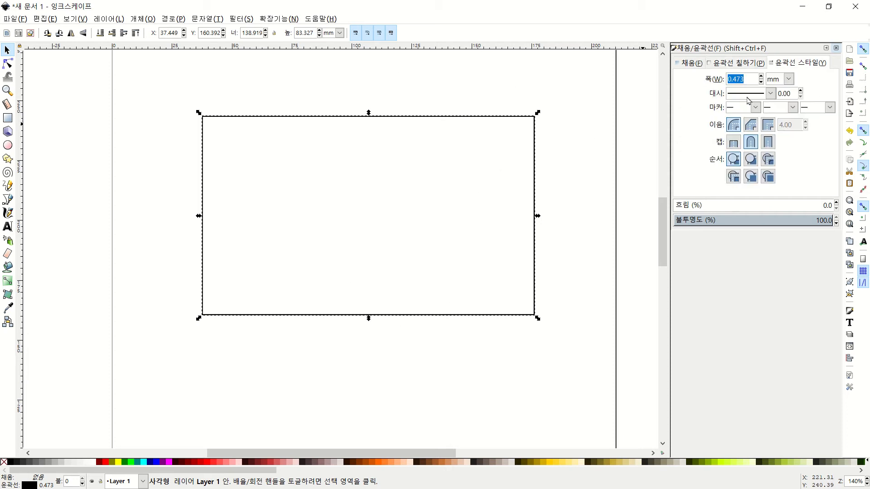
{"action": "left_click", "coordinate": [761, 77]}
{"action": "left_click", "coordinate": [762, 77]}
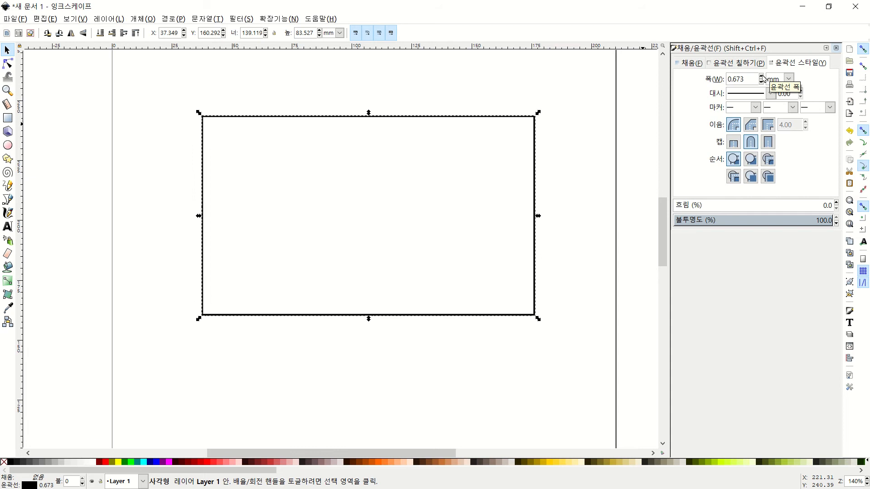
{"action": "left_click", "coordinate": [457, 88]}
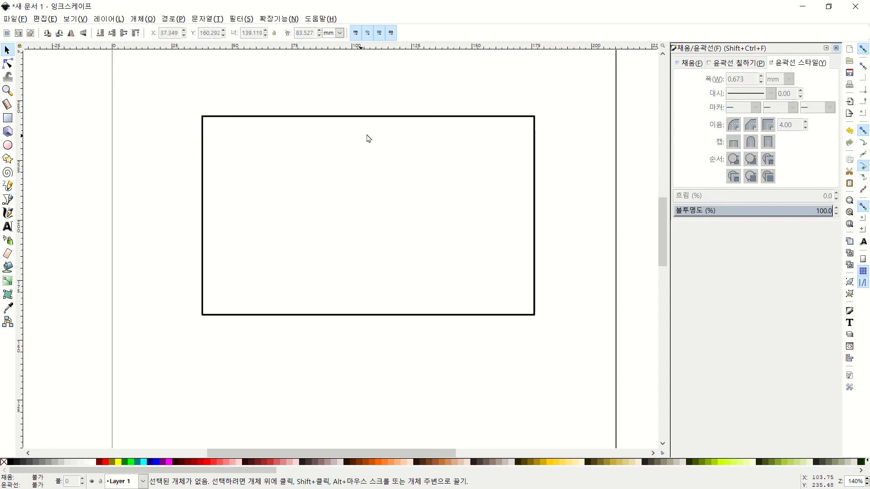
Position the outlined rectangle at X 0, Y 0, flush with the page's bottom-left corner
{"action": "left_click", "coordinate": [306, 118]}
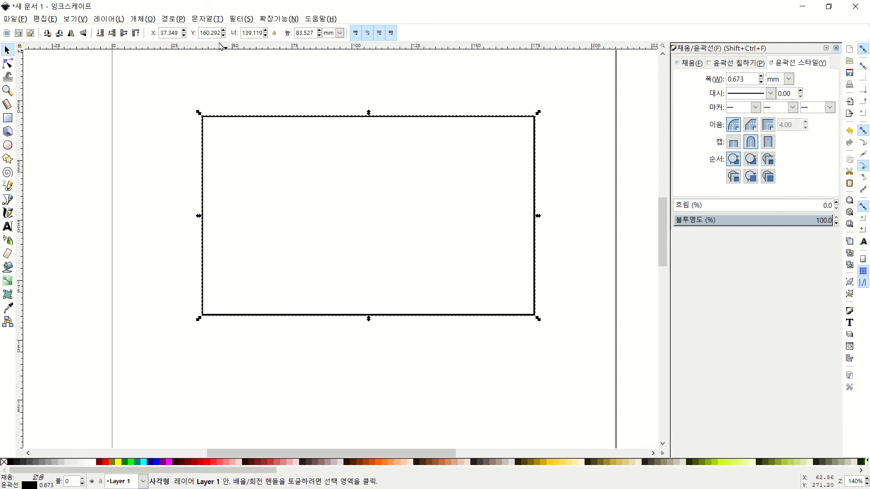
{"action": "left_click_drag", "start_coordinate": [309, 121], "coordinate": [268, 168]}
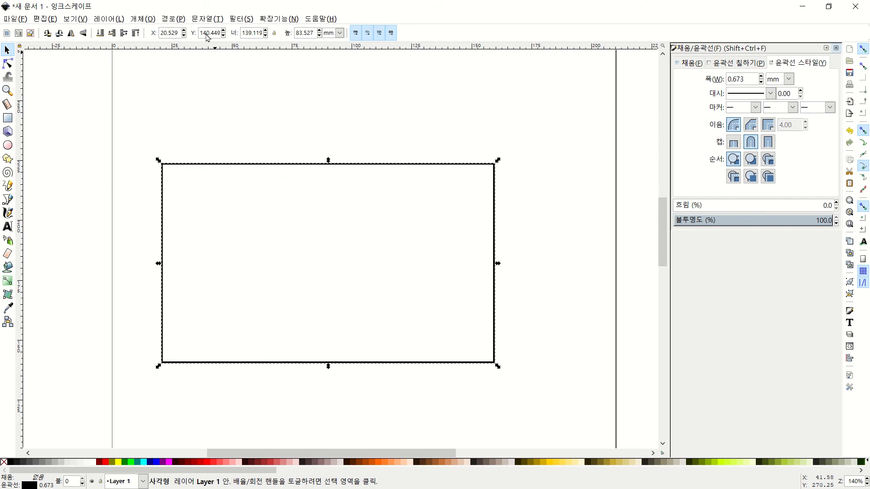
{"action": "left_click_drag", "start_coordinate": [262, 165], "coordinate": [272, 130]}
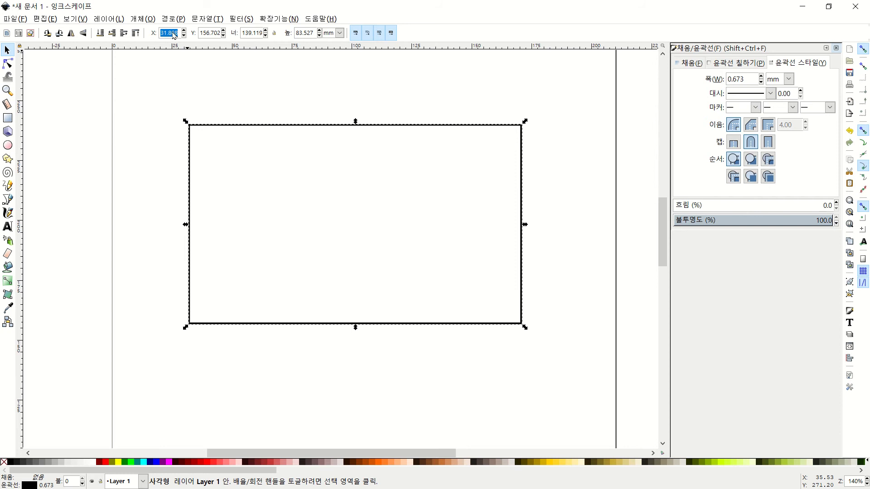
{"action": "type", "text": "0"}
{"action": "key", "text": "Tab"}
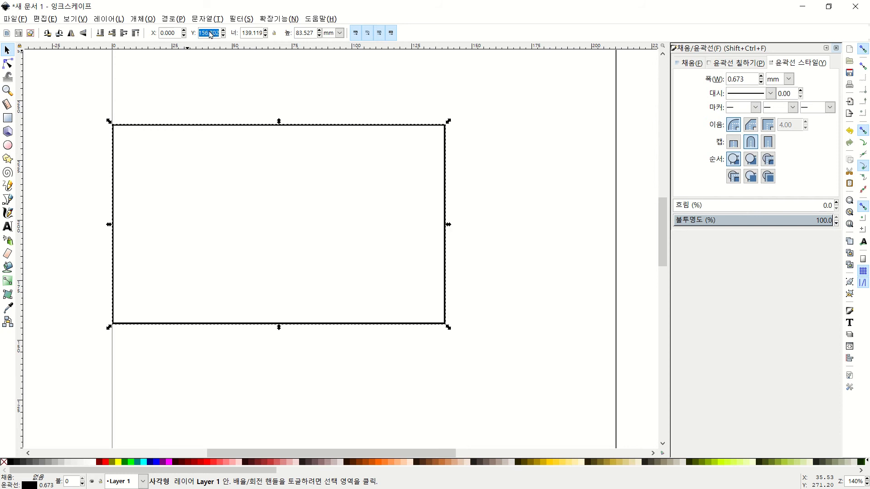
{"action": "type", "text": "0"}
{"action": "key", "text": "Return"}
{"action": "left_click", "coordinate": [227, 91]}
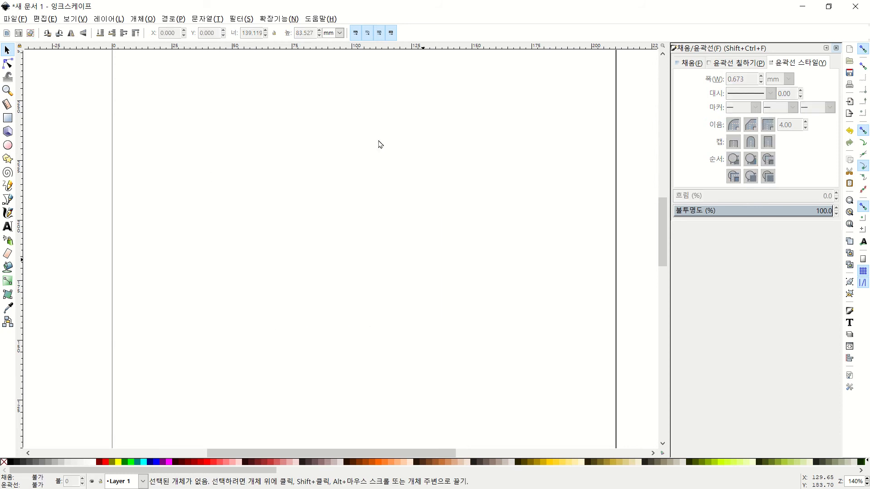
{"action": "scroll", "coordinate": [213, 295], "scroll_direction": "down", "scroll_amount": 3}
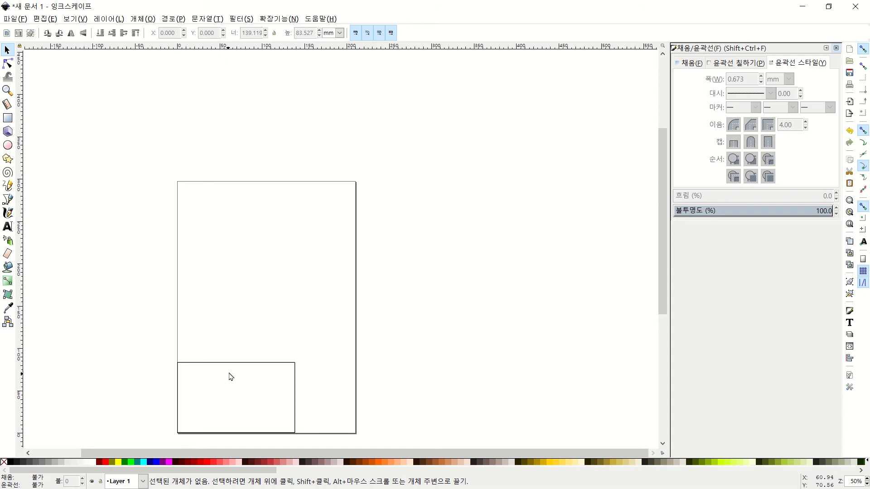
Resize the rectangle to width 200 mm and height 180 mm
{"action": "left_click", "coordinate": [249, 362]}
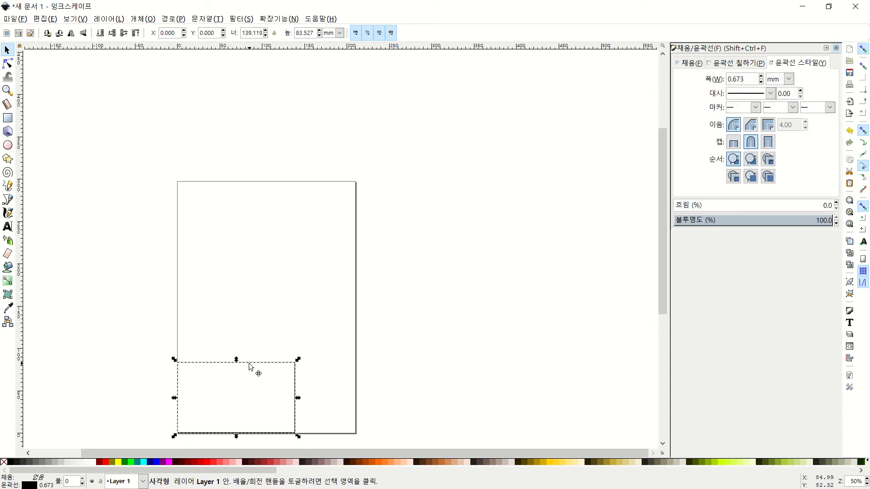
{"action": "left_click_drag", "start_coordinate": [251, 367], "coordinate": [281, 232]}
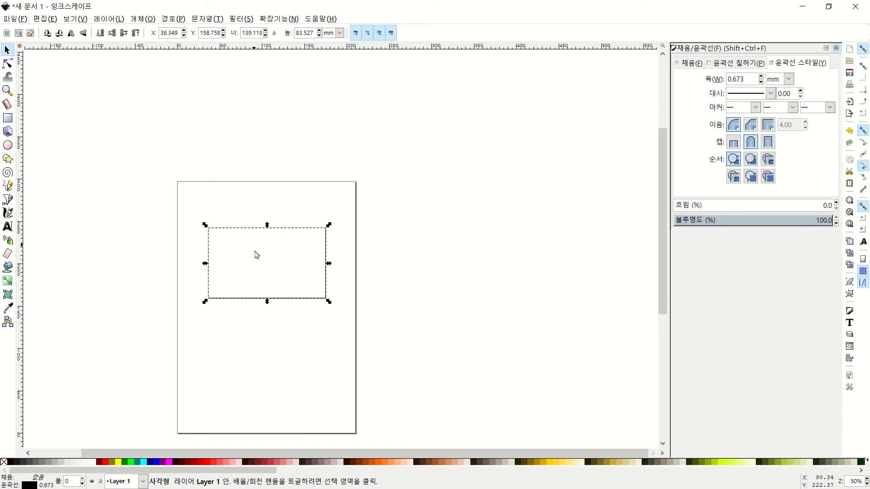
{"action": "scroll", "coordinate": [257, 255], "scroll_direction": "up", "scroll_amount": 3}
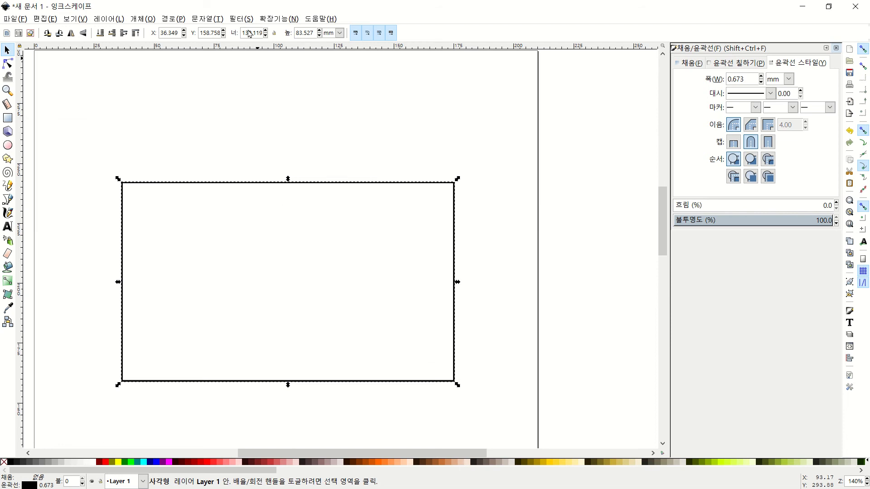
{"action": "triple_click", "coordinate": [250, 36]}
{"action": "type", "text": "200"}
{"action": "key", "text": "Tab"}
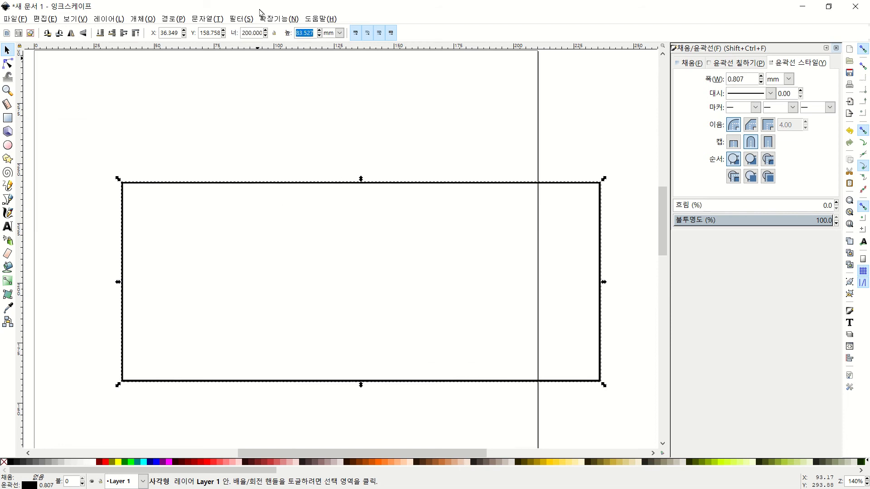
{"action": "type", "text": "180"}
{"action": "key", "text": "Return"}
Move the 200 × 180 mm rectangle down over the page, to X 6.111, Y 72.580
{"action": "scroll", "coordinate": [371, 266], "scroll_direction": "down", "scroll_amount": 3}
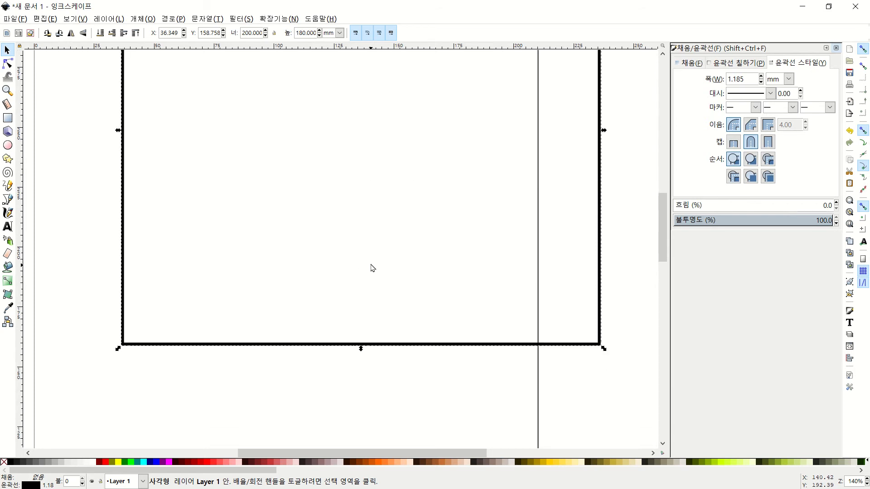
{"action": "scroll", "coordinate": [371, 266], "scroll_direction": "down", "scroll_amount": 4, "text": "ctrl"}
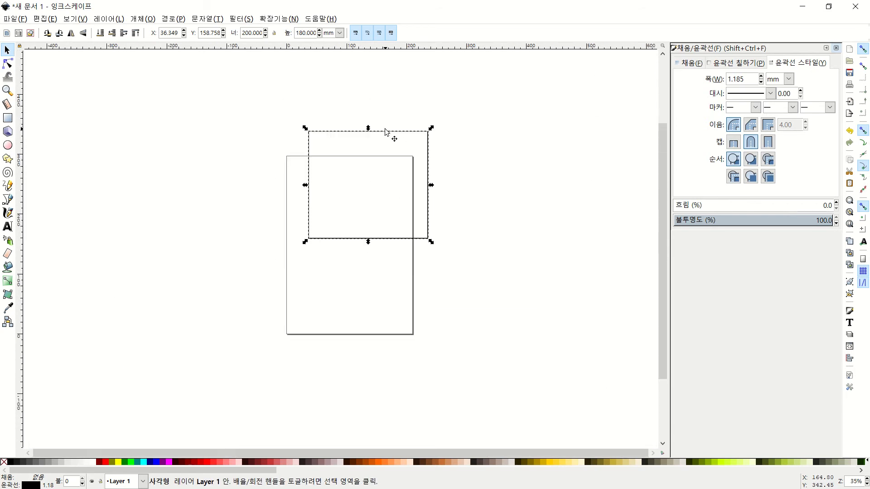
{"action": "left_click_drag", "start_coordinate": [385, 130], "coordinate": [363, 185]}
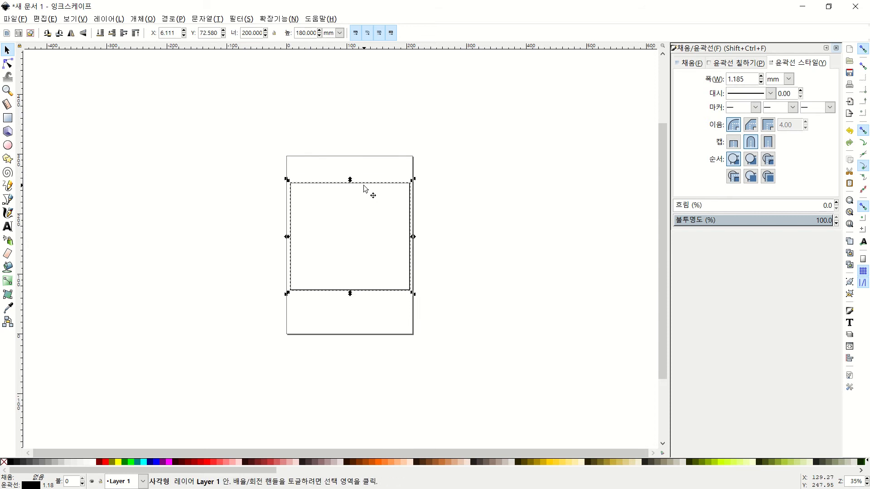
{"action": "left_click", "coordinate": [492, 206]}
{"action": "left_click_drag", "start_coordinate": [442, 145], "coordinate": [145, 347]}
{"action": "left_click", "coordinate": [320, 366]}
{"action": "left_click_drag", "start_coordinate": [420, 149], "coordinate": [232, 299]}
{"action": "left_click", "coordinate": [308, 309]}
{"action": "left_click_drag", "start_coordinate": [471, 90], "coordinate": [53, 347]}
{"action": "left_click", "coordinate": [403, 304]}
{"action": "scroll", "coordinate": [370, 272], "scroll_direction": "up", "scroll_amount": 3}
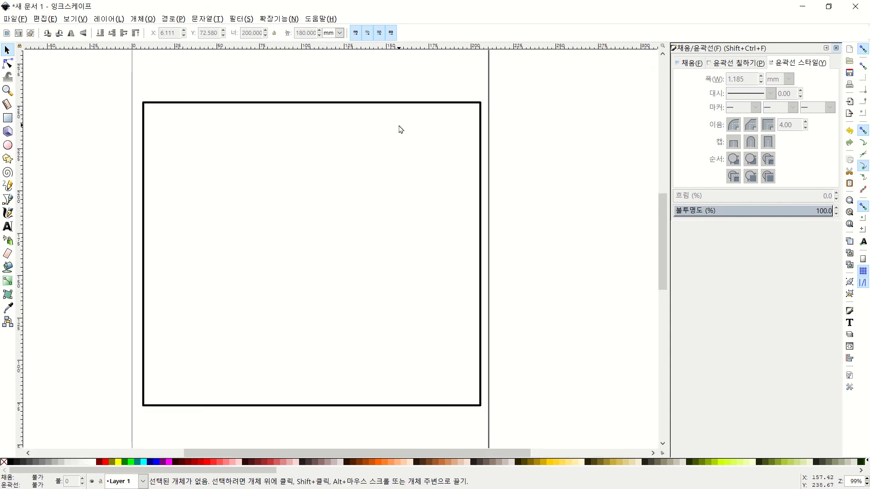
Round the rectangle's corners with Rx and Ry both set to 10 mm
{"action": "left_click", "coordinate": [293, 107]}
{"action": "key", "text": "r"}
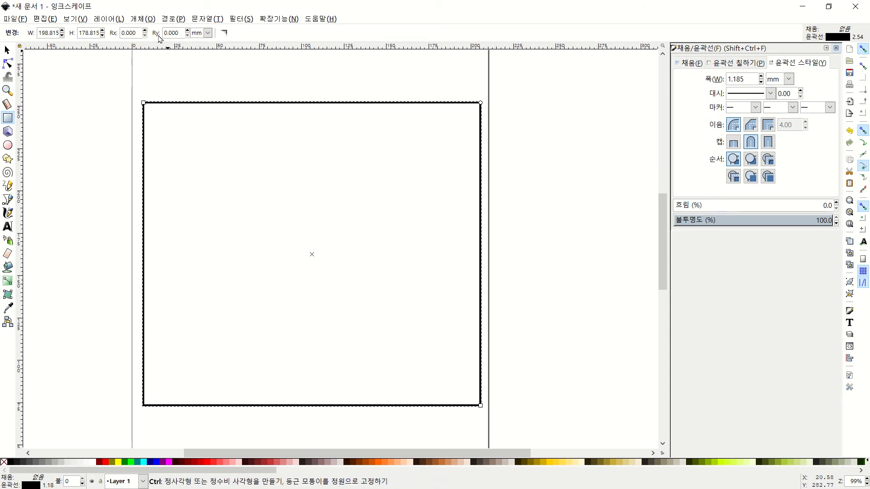
{"action": "double_click", "coordinate": [132, 33]}
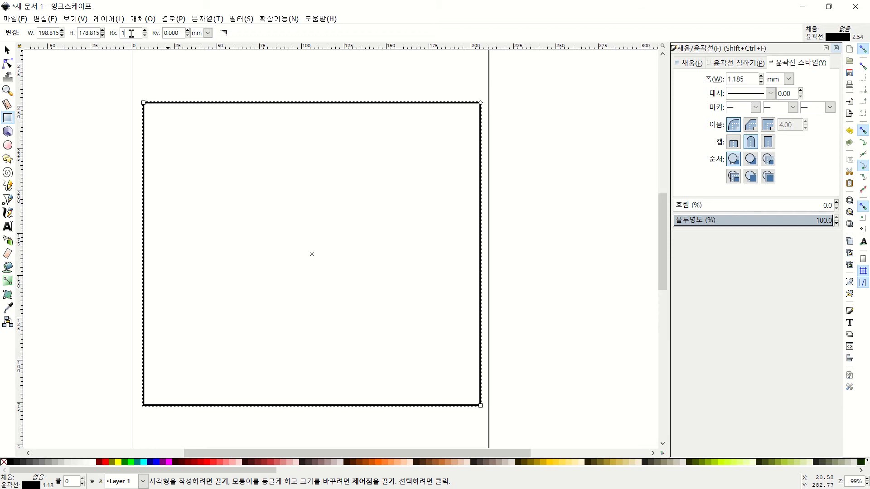
{"action": "double_click", "coordinate": [179, 34]}
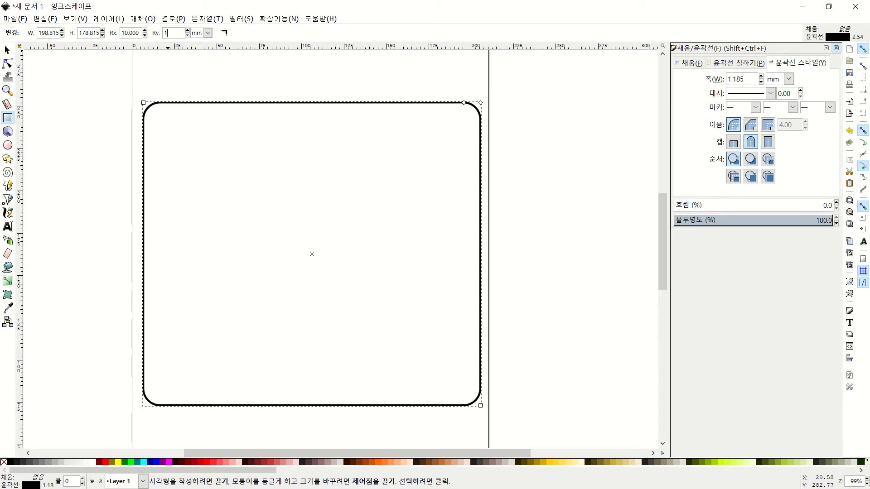
{"action": "left_click", "coordinate": [182, 70]}
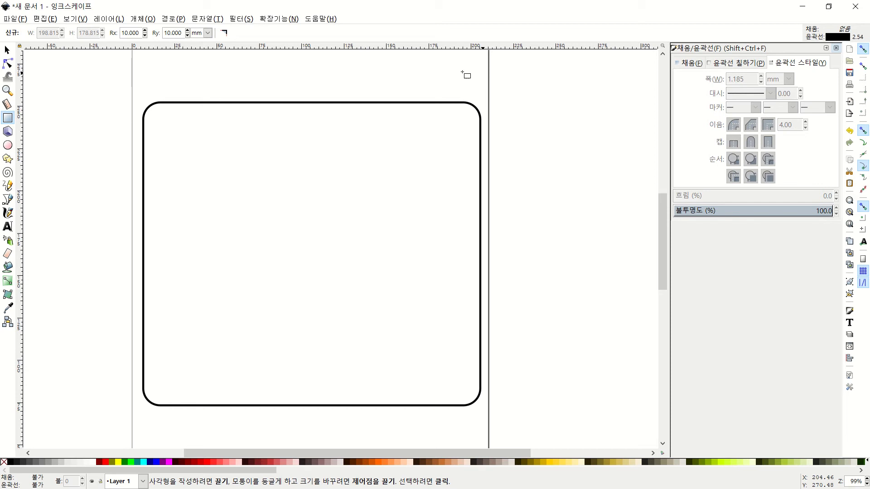
Nudge the rounded rectangle with arrow keys to X 5.052, Y 72.050
{"action": "left_click", "coordinate": [7, 49]}
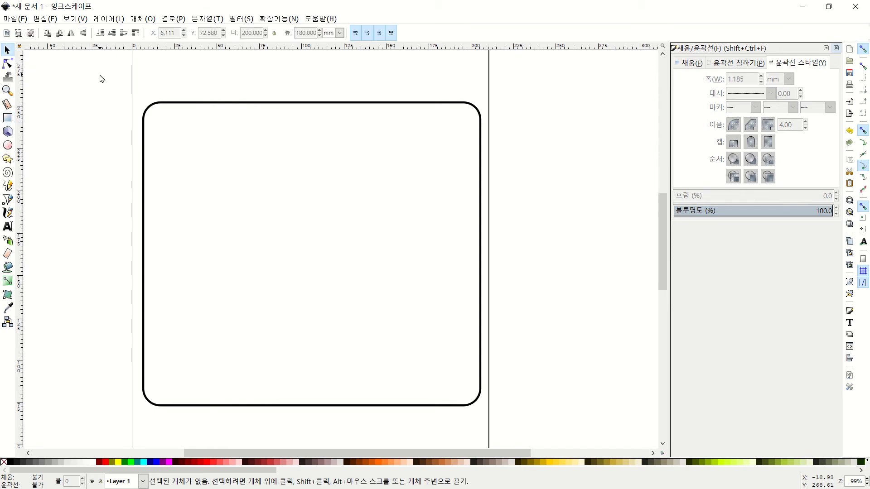
{"action": "mouse_move", "coordinate": [101, 78]}
{"action": "left_mouse_down"}
{"action": "mouse_move", "coordinate": [545, 421]}
{"action": "mouse_move", "coordinate": [548, 396]}
{"action": "left_mouse_up"}
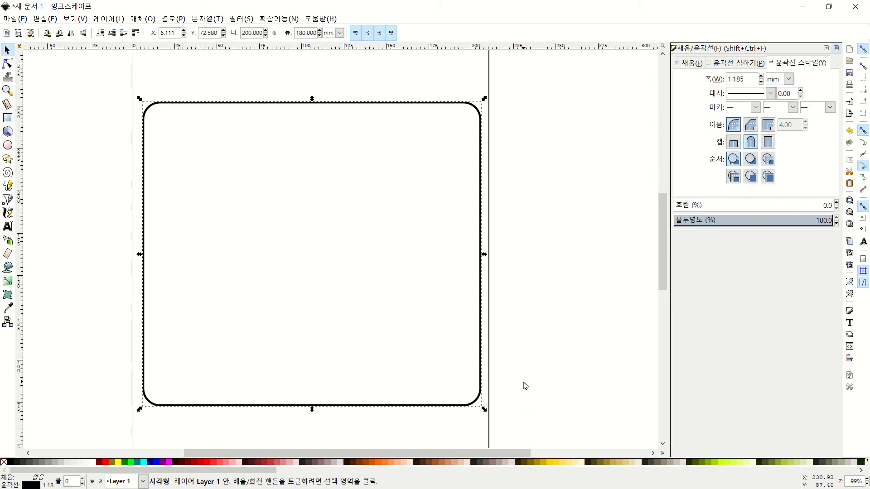
{"action": "key", "text": "Left"}
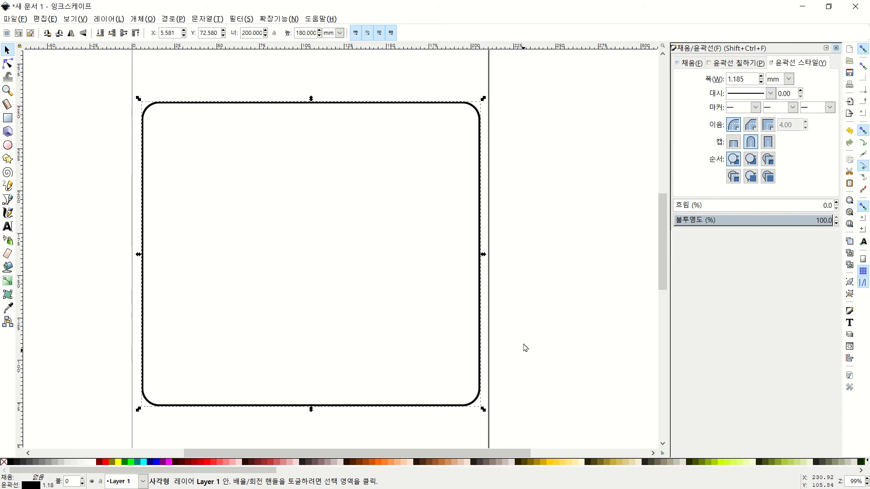
{"action": "key", "text": "Up"}
{"action": "key", "text": "Up"}
{"action": "key", "text": "Up"}
{"action": "key", "text": "Left"}
{"action": "key", "text": "Left"}
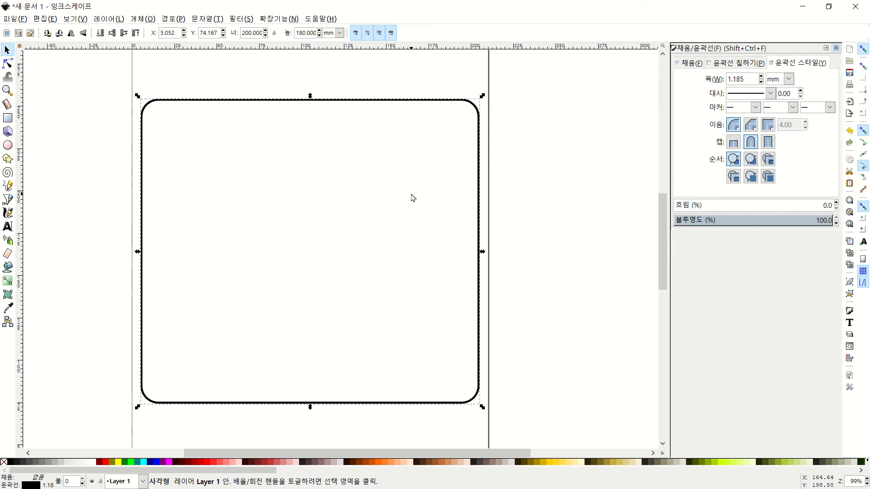
{"action": "key", "text": "Left"}
{"action": "key", "text": "Down"}
{"action": "key", "text": "Down"}
{"action": "key", "text": "Down"}
{"action": "key", "text": "Down"}
{"action": "key", "text": "Down"}
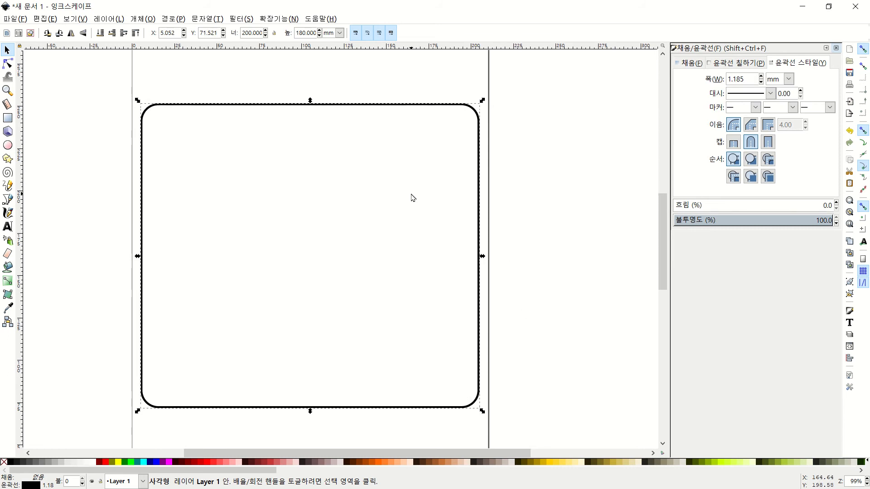
{"action": "key", "text": "Right"}
{"action": "key", "text": "Right"}
{"action": "key", "text": "Right"}
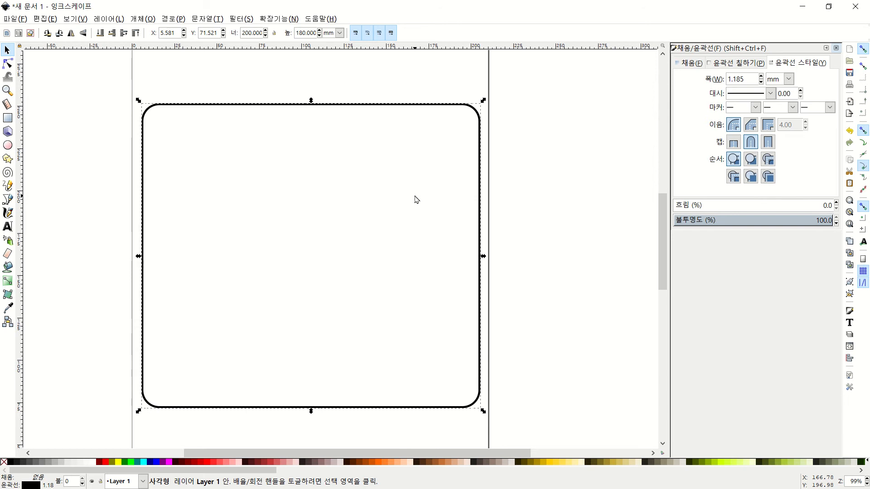
{"action": "key", "text": "Left"}
{"action": "key", "text": "Left"}
{"action": "key", "text": "Right"}
{"action": "key", "text": "Left"}
{"action": "key", "text": "Right"}
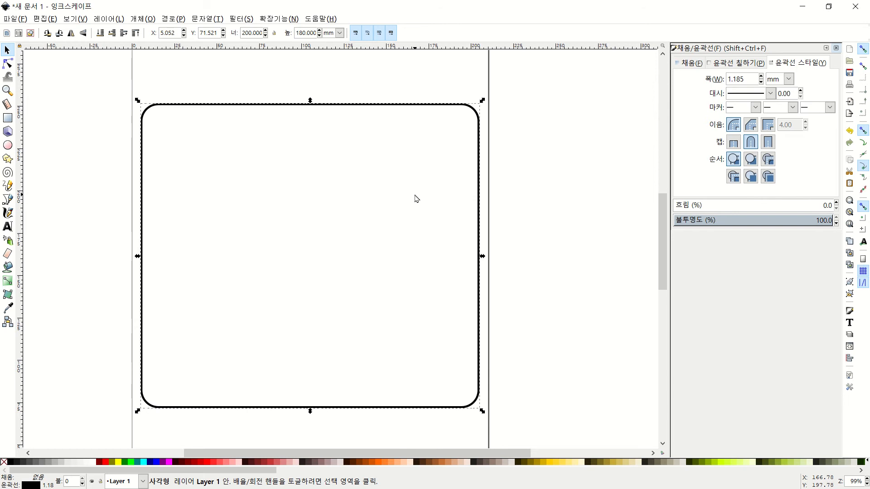
{"action": "key", "text": "Left"}
{"action": "key", "text": "Right"}
{"action": "key", "text": "Right"}
{"action": "key", "text": "Down"}
{"action": "key", "text": "Down"}
{"action": "key", "text": "Left"}
{"action": "key", "text": "Left"}
{"action": "key", "text": "Up"}
{"action": "key", "text": "Up"}
{"action": "key", "text": "Up"}
{"action": "key", "text": "Right"}
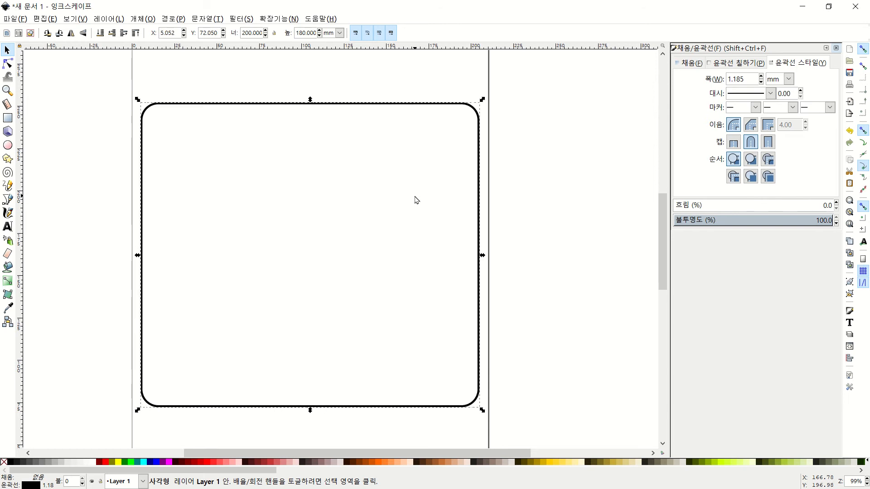
{"action": "left_click", "coordinate": [518, 155]}
{"action": "scroll", "coordinate": [336, 157], "scroll_direction": "up", "scroll_amount": 2}
{"action": "scroll", "coordinate": [335, 155], "scroll_direction": "down", "scroll_amount": 2}
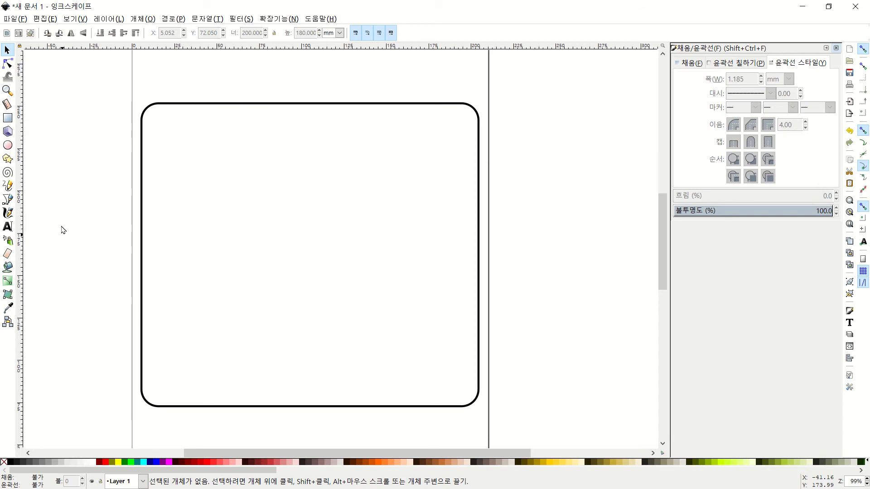
Add a text line reading '기술교사' followed by the teacher's name inside the rounded frame
{"action": "left_click", "coordinate": [8, 227]}
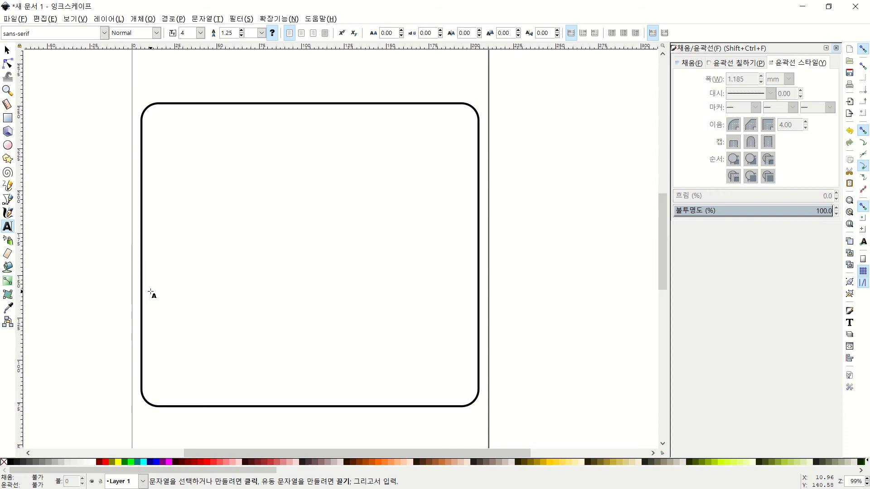
{"action": "left_click", "coordinate": [186, 324]}
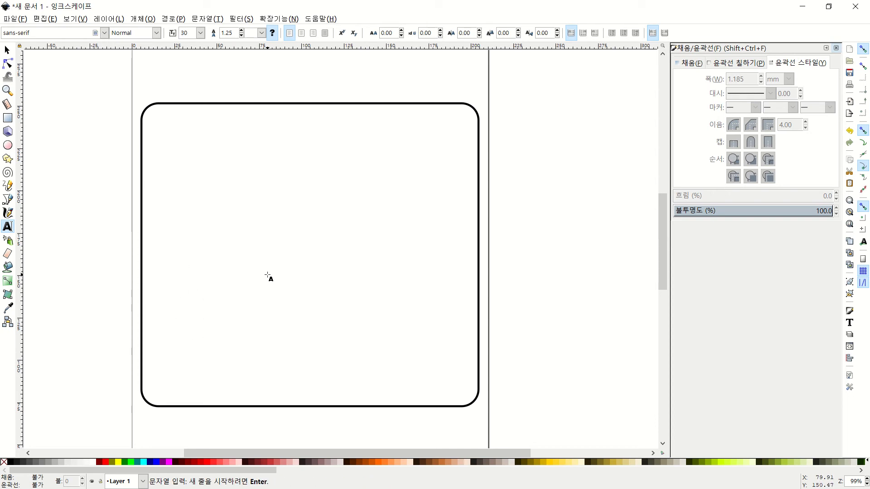
{"action": "type", "text": "ck"}
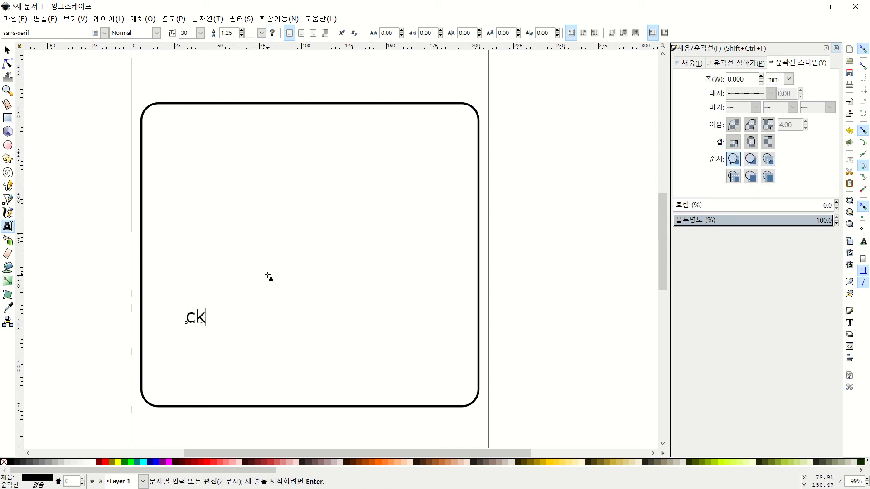
{"action": "key", "text": "BackSpace"}
{"action": "key", "text": "BackSpace"}
{"action": "type", "text": "기"}
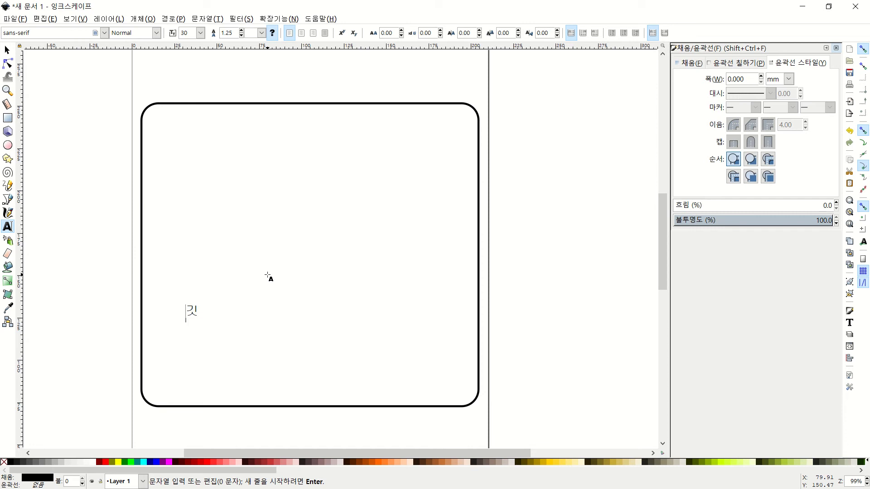
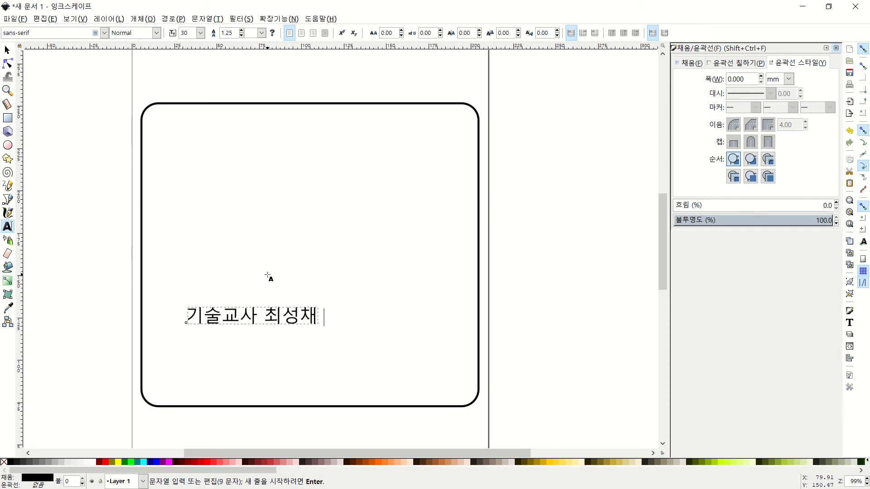
{"action": "left_click", "coordinate": [7, 48]}
{"action": "left_click", "coordinate": [366, 282]}
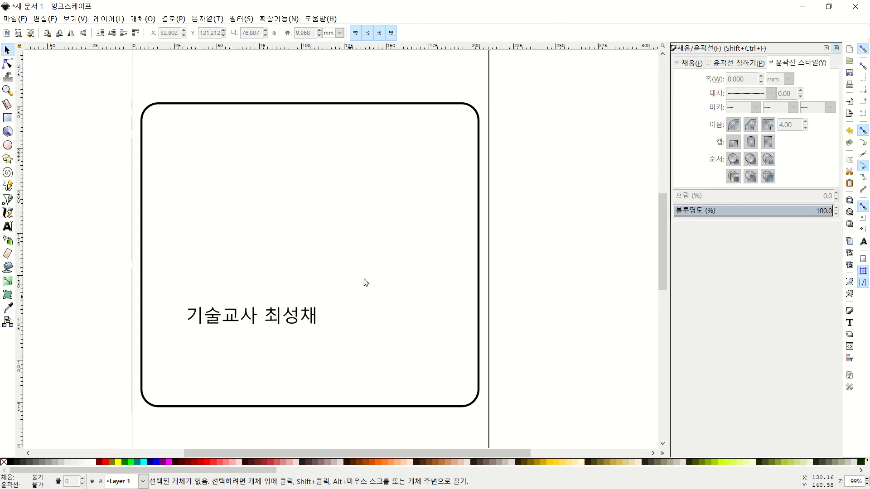
Set the name text's font to 08SeoulHangang
{"action": "left_click_drag", "start_coordinate": [359, 268], "coordinate": [157, 375]}
{"action": "left_click", "coordinate": [352, 285]}
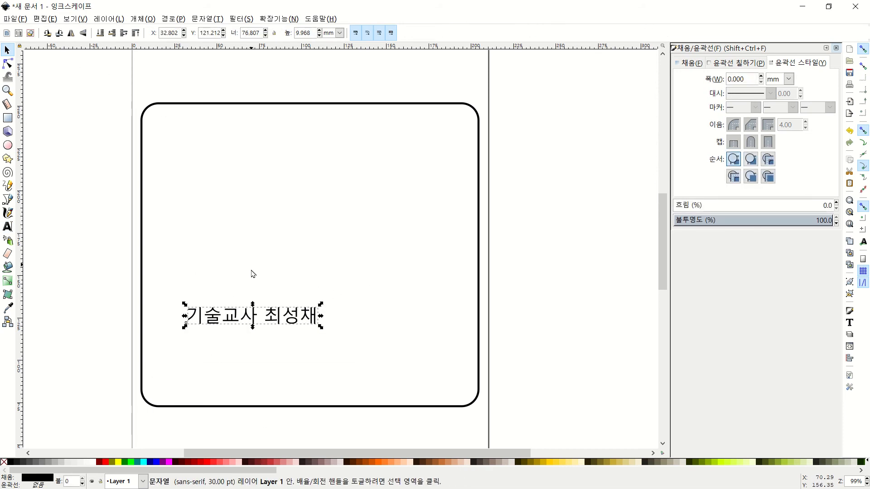
{"action": "left_click", "coordinate": [255, 250]}
{"action": "left_click", "coordinate": [255, 318]}
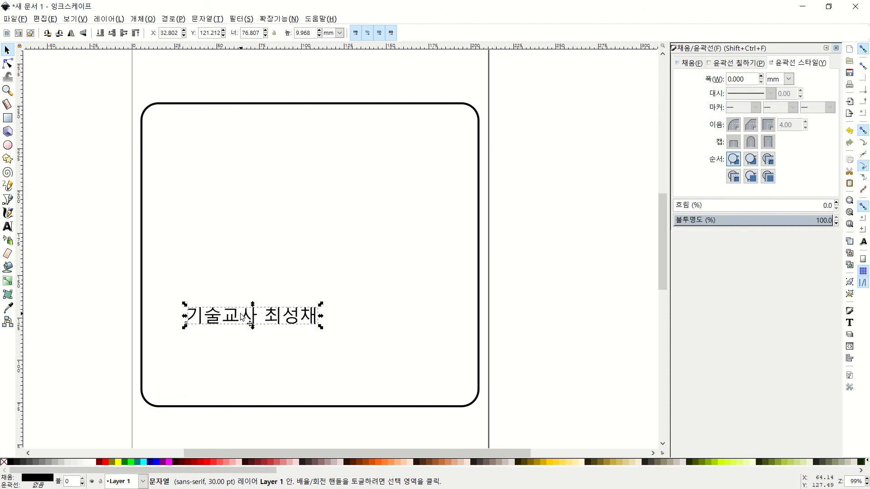
{"action": "left_click", "coordinate": [241, 318]}
{"action": "left_click", "coordinate": [241, 318]}
{"action": "double_click", "coordinate": [241, 318]}
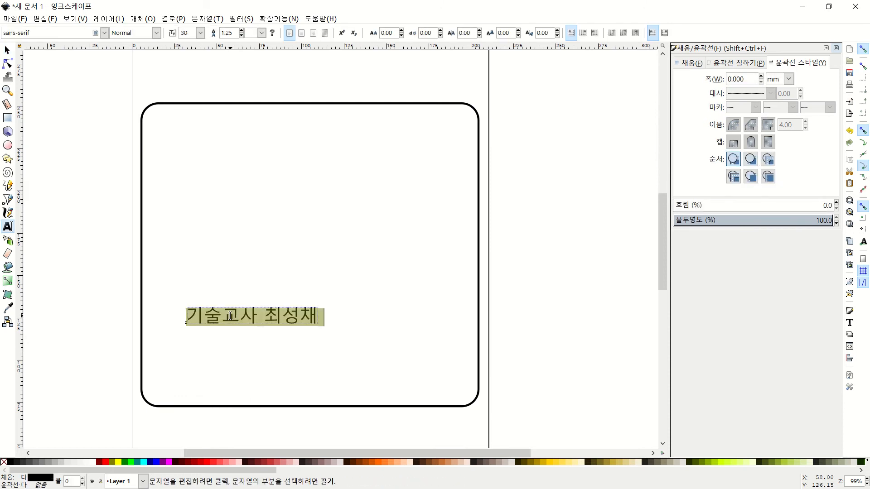
{"action": "left_click", "coordinate": [106, 34]}
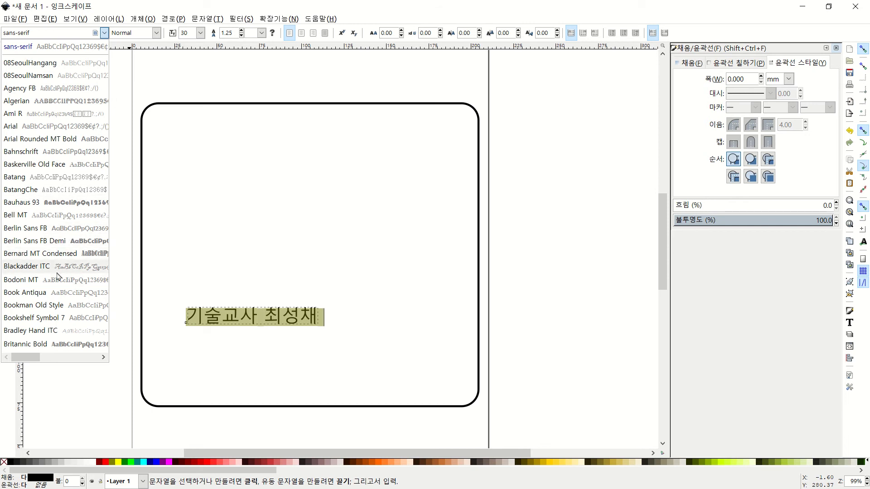
{"action": "left_click", "coordinate": [55, 63]}
{"action": "left_click", "coordinate": [175, 276]}
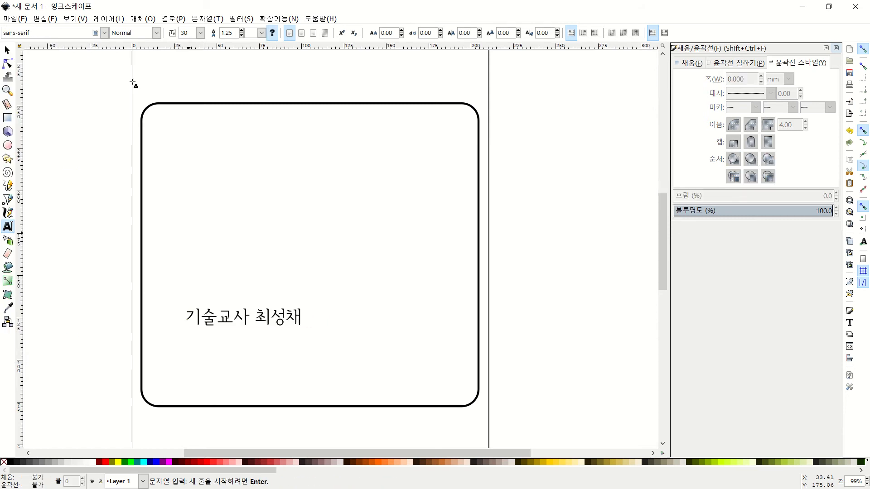
Enlarge the name text to size 64, widen its line spacing and centre-align it
{"action": "left_click", "coordinate": [6, 49]}
{"action": "left_click", "coordinate": [245, 316]}
{"action": "double_click", "coordinate": [245, 316]}
{"action": "key", "text": "ctrl+a"}
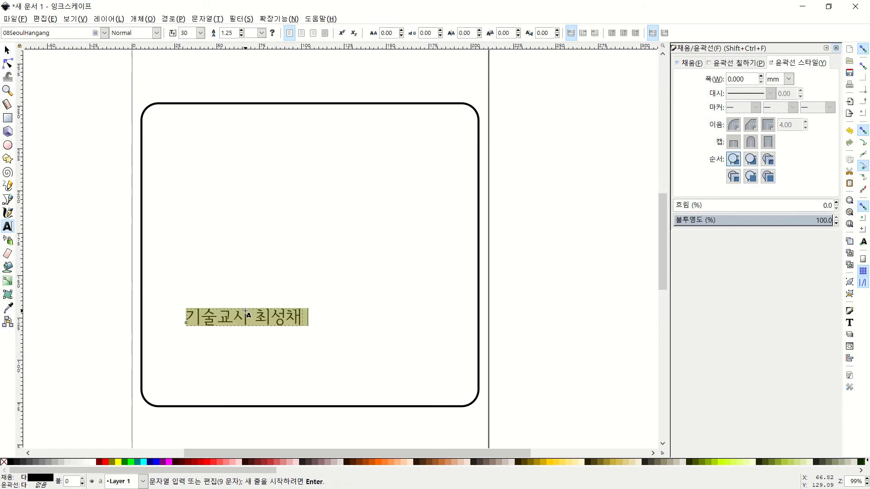
{"action": "left_click", "coordinate": [241, 32]}
{"action": "left_click", "coordinate": [202, 34]}
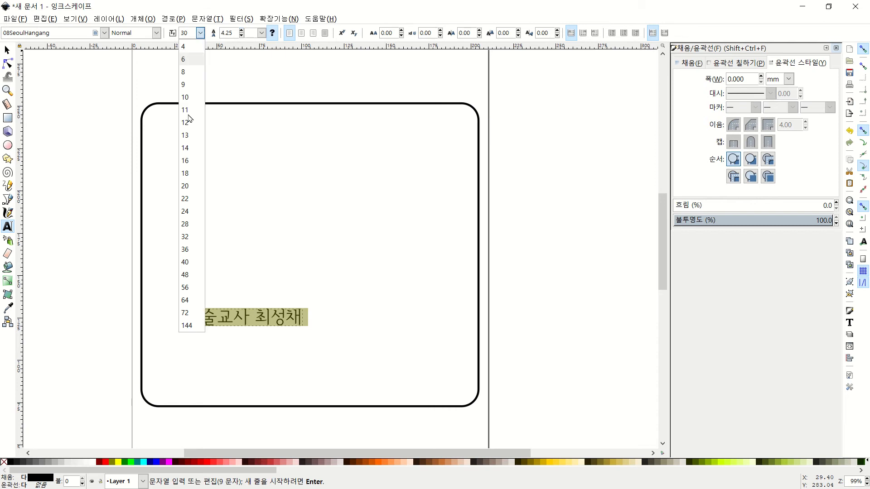
{"action": "left_click", "coordinate": [195, 301]}
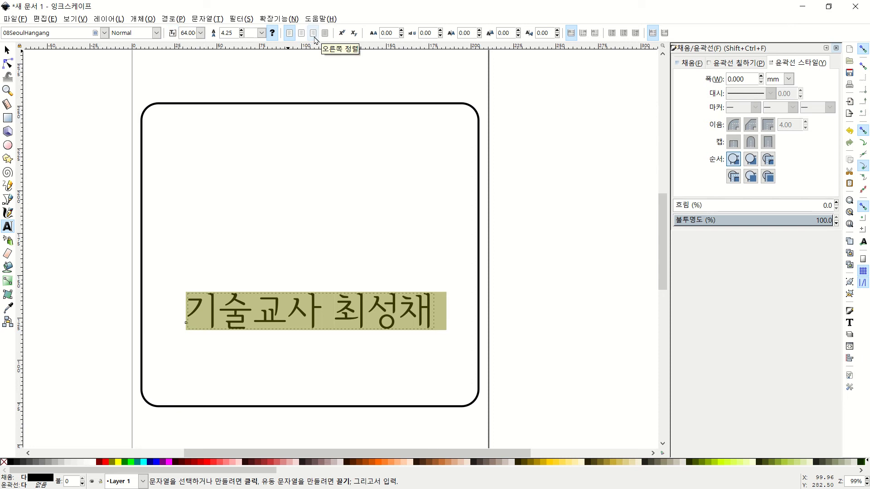
{"action": "left_click", "coordinate": [301, 33]}
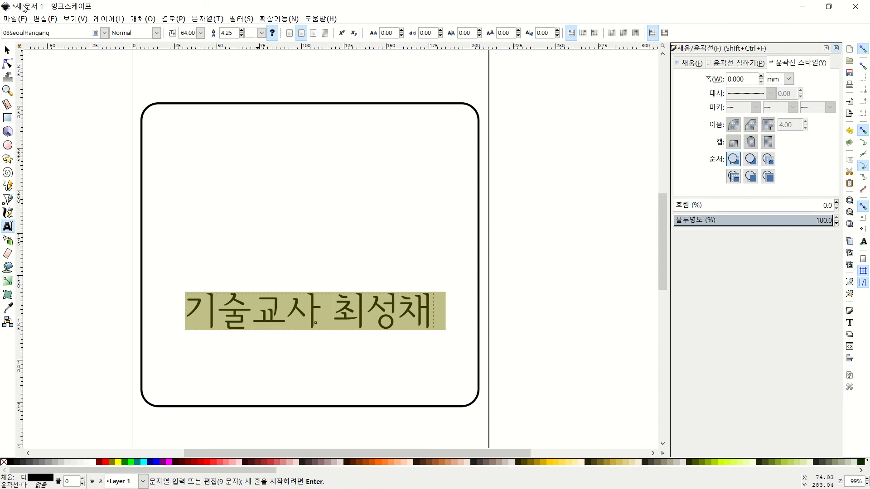
Move the name text down so it sits centred near the frame's bottom edge, at X 30.161, Y 87.323
{"action": "left_click", "coordinate": [8, 50]}
{"action": "left_click", "coordinate": [393, 273]}
{"action": "left_click_drag", "start_coordinate": [450, 267], "coordinate": [162, 361]}
{"action": "left_click_drag", "start_coordinate": [310, 322], "coordinate": [306, 367]}
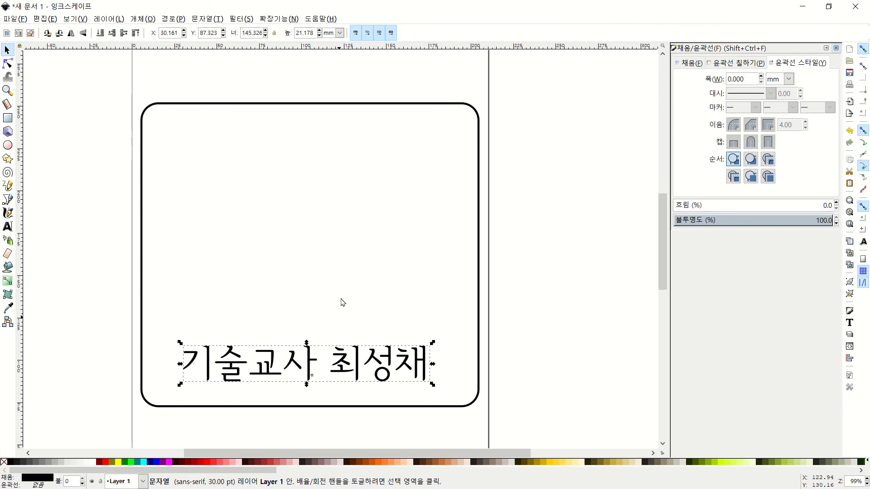
{"action": "left_click", "coordinate": [344, 298]}
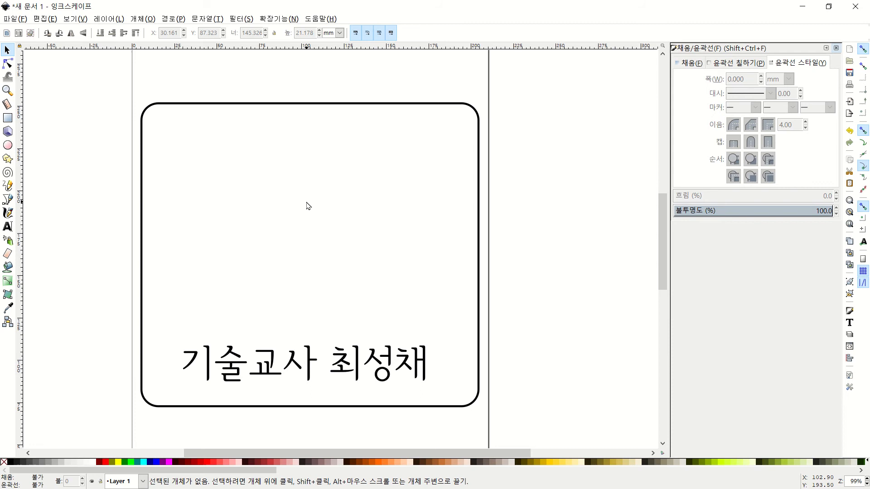
{"action": "key", "text": "alt+Tab"}
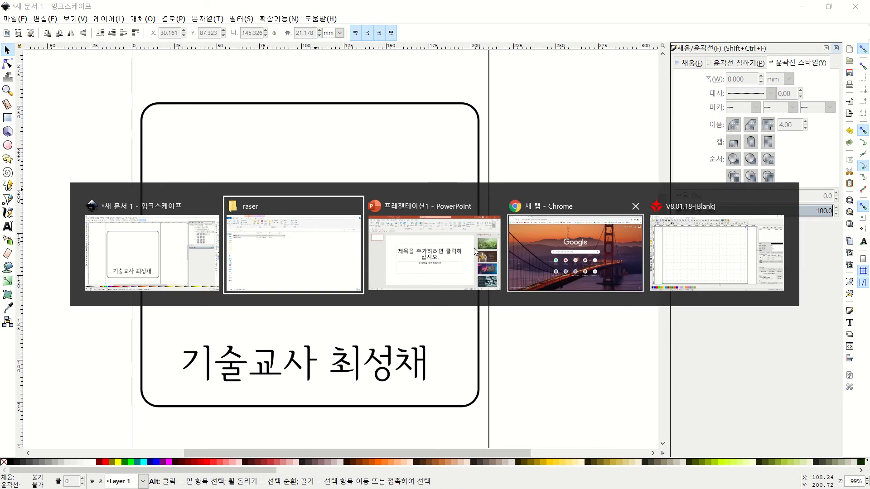
Switch to Chrome and run a Google search for 'flaticon'
{"action": "left_click", "coordinate": [589, 257]}
{"action": "left_click", "coordinate": [384, 236]}
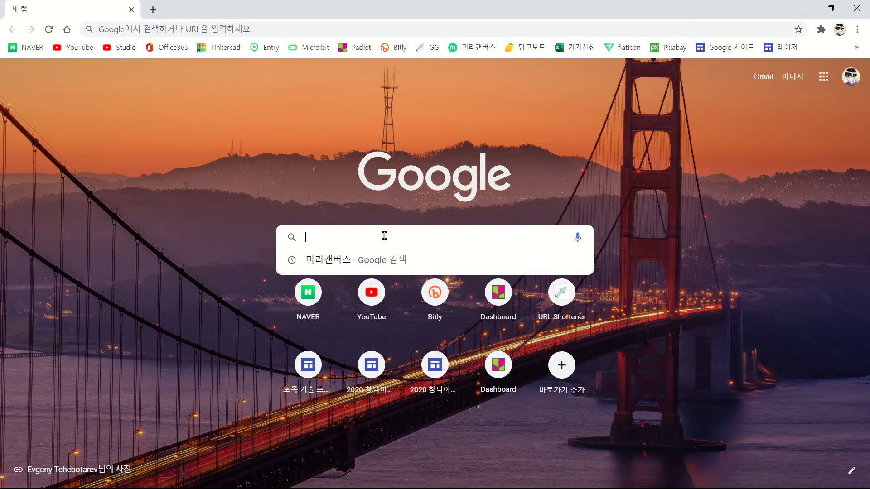
{"action": "type", "text": "fl"}
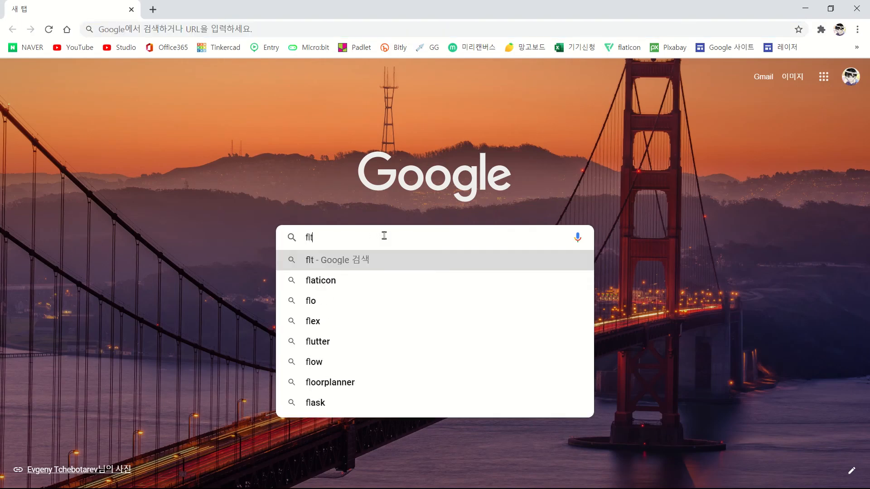
{"action": "type", "text": "aticon"}
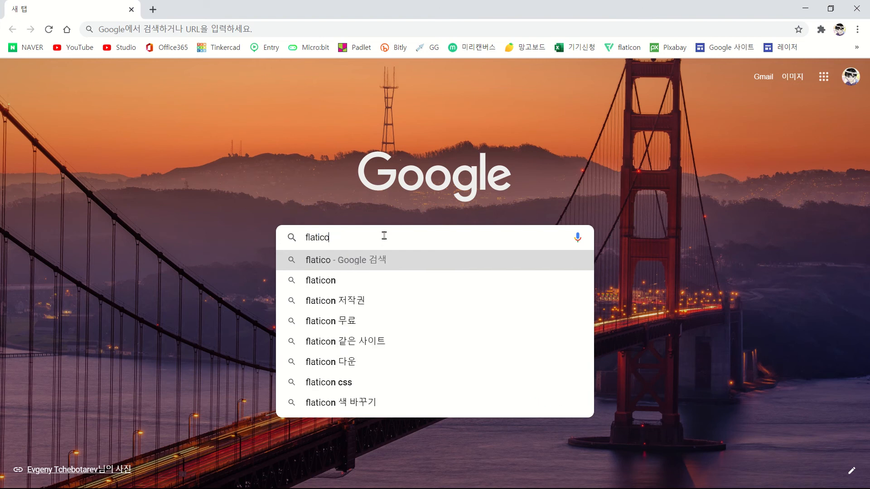
{"action": "key", "text": "Return"}
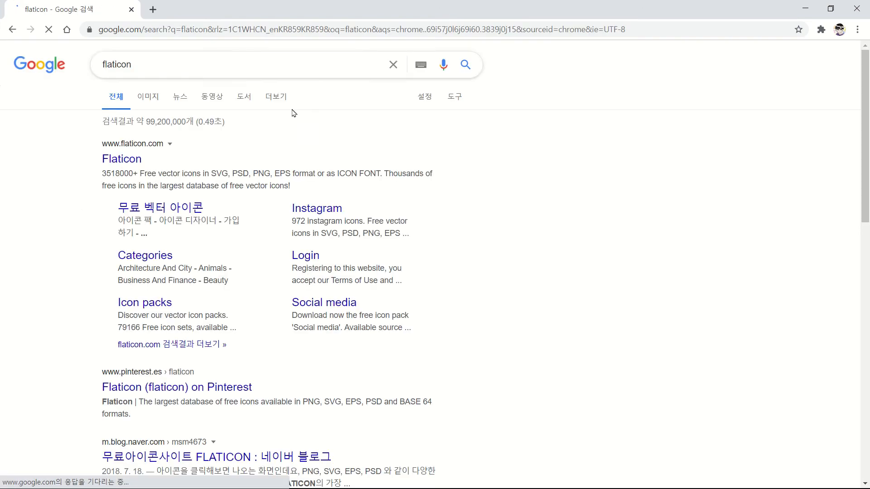
Open the Flaticon website from the results, dismissing the sign-in prompt and clearing a trial 'svg' search
{"action": "left_click", "coordinate": [129, 160]}
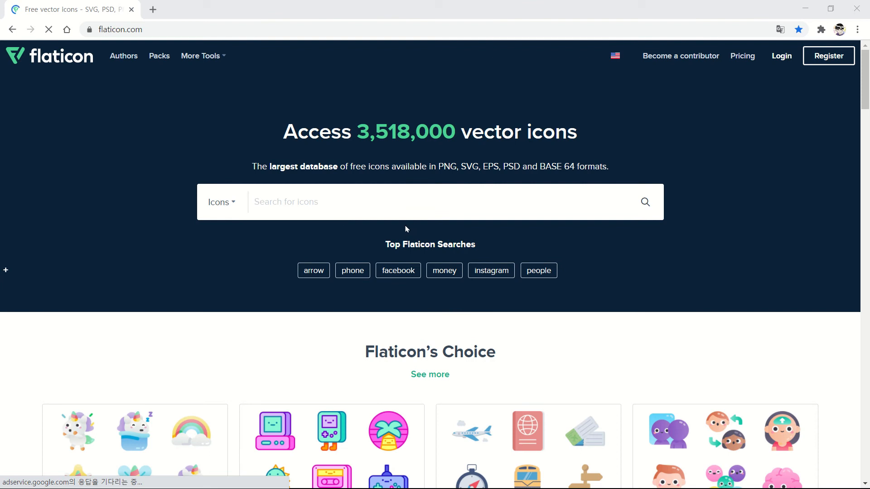
{"action": "left_click", "coordinate": [350, 201]}
{"action": "type", "text": "s"}
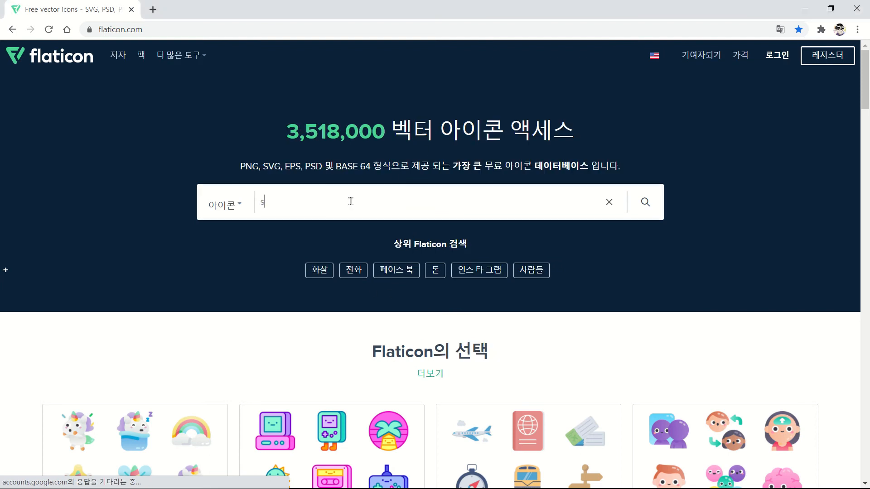
{"action": "type", "text": "vg"}
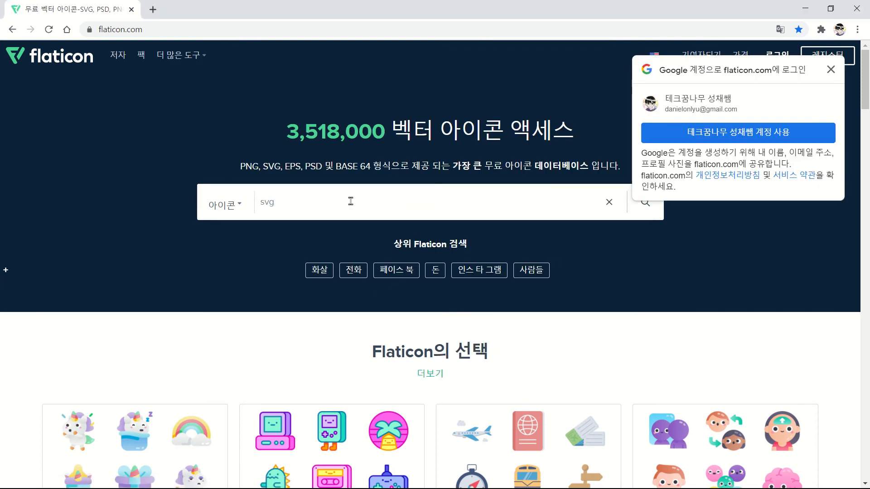
{"action": "left_click", "coordinate": [831, 69]}
{"action": "double_click", "coordinate": [324, 197]}
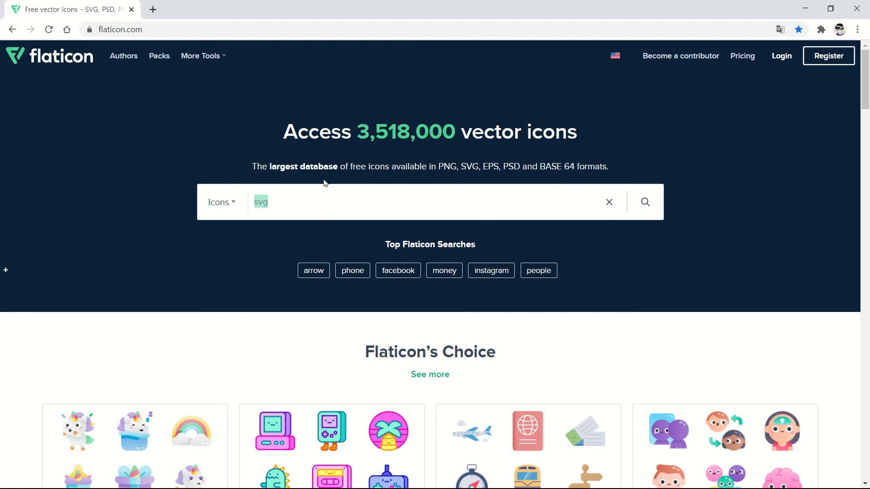
{"action": "key", "text": "BackSpace"}
Open the Multimedia Collection icon pack and browse its 50 lineal icons
{"action": "scroll", "coordinate": [339, 134], "scroll_direction": "down", "scroll_amount": 15}
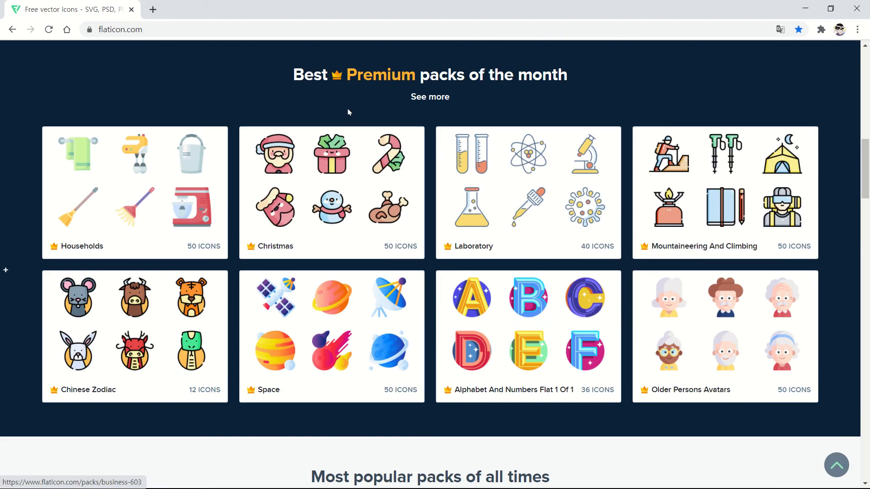
{"action": "scroll", "coordinate": [349, 114], "scroll_direction": "down", "scroll_amount": 17}
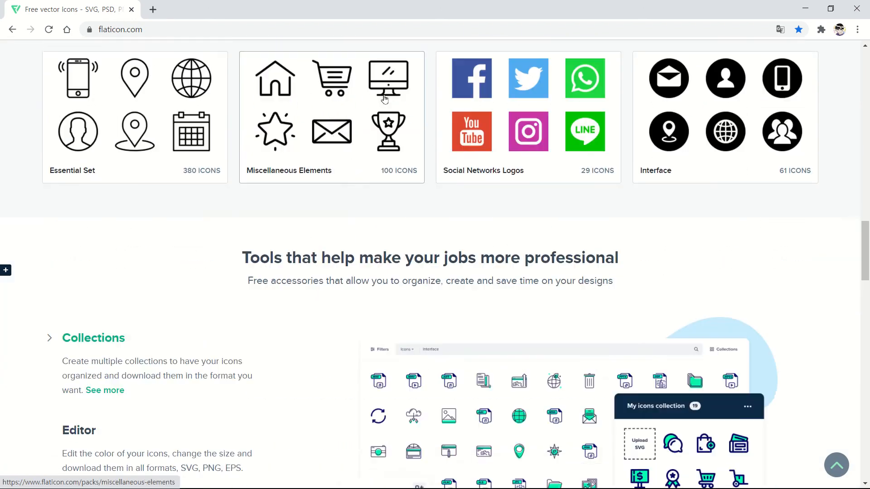
{"action": "scroll", "coordinate": [384, 98], "scroll_direction": "up", "scroll_amount": 15}
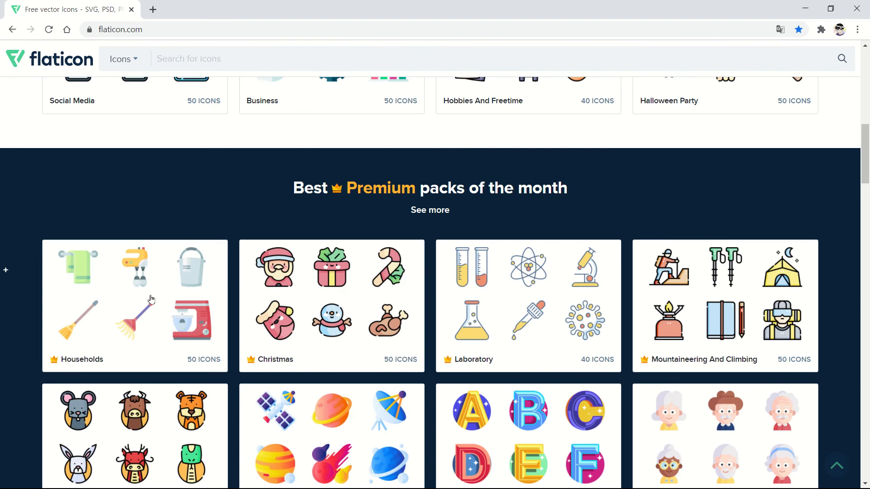
{"action": "scroll", "coordinate": [317, 295], "scroll_direction": "down", "scroll_amount": 10}
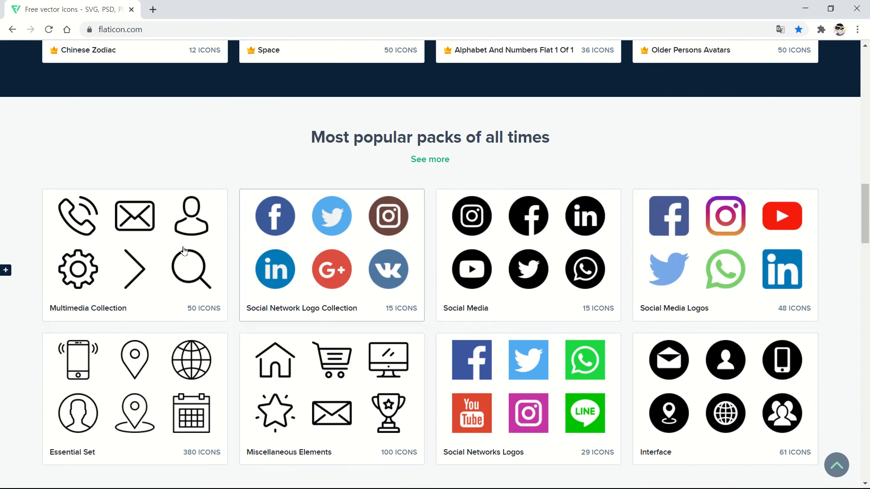
{"action": "scroll", "coordinate": [184, 250], "scroll_direction": "down", "scroll_amount": 1}
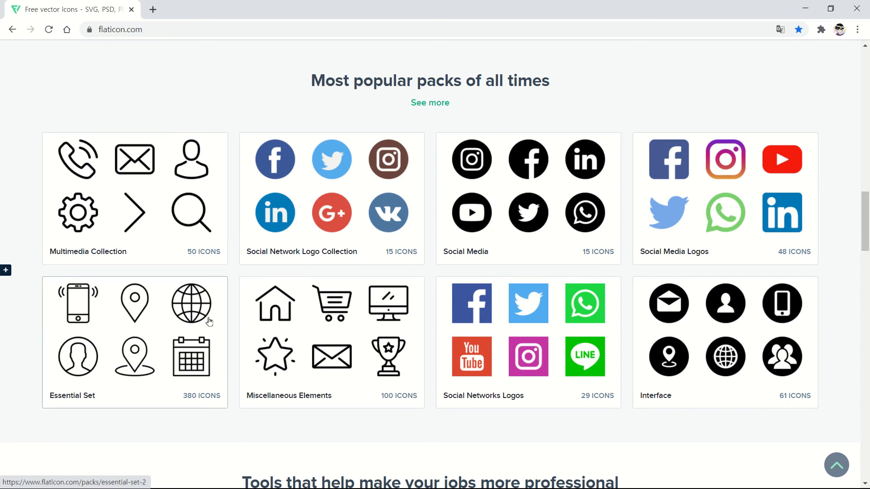
{"action": "left_click", "coordinate": [152, 174]}
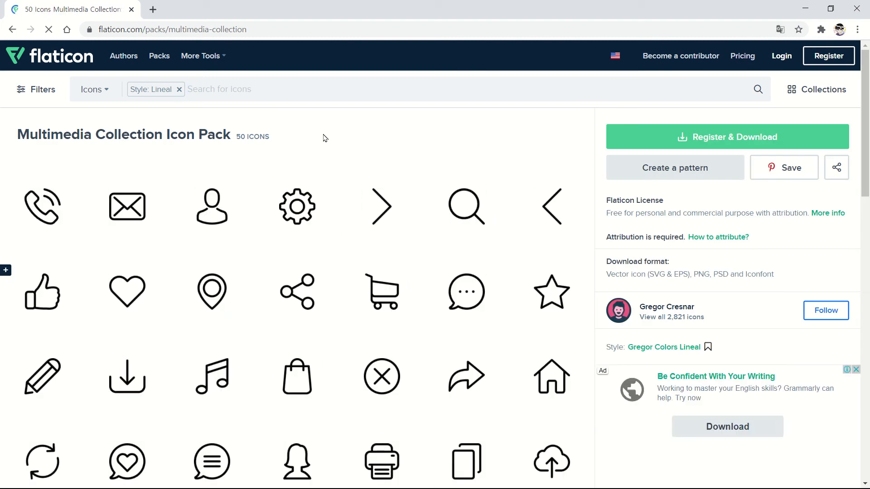
{"action": "scroll", "coordinate": [345, 134], "scroll_direction": "down", "scroll_amount": 2}
{"action": "scroll", "coordinate": [344, 123], "scroll_direction": "down", "scroll_amount": 5}
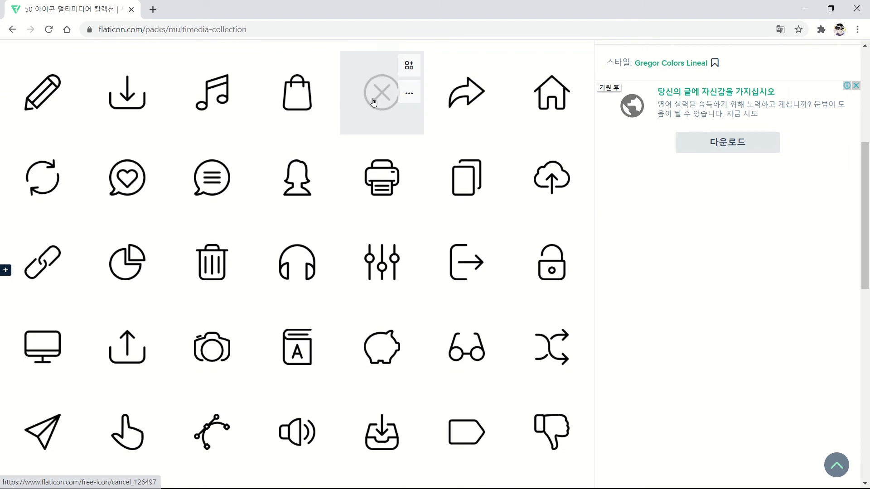
{"action": "scroll", "coordinate": [363, 97], "scroll_direction": "down", "scroll_amount": 4}
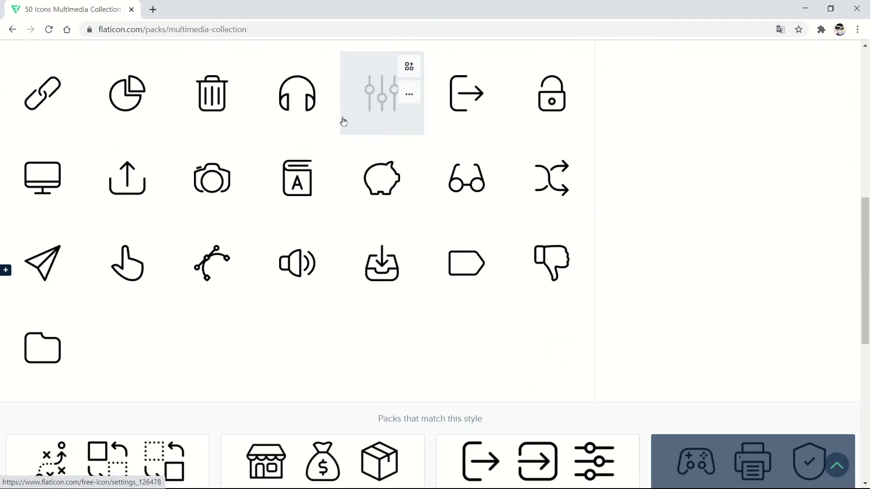
{"action": "scroll", "coordinate": [341, 124], "scroll_direction": "down", "scroll_amount": 1}
{"action": "scroll", "coordinate": [337, 140], "scroll_direction": "up", "scroll_amount": 4}
{"action": "scroll", "coordinate": [334, 156], "scroll_direction": "up", "scroll_amount": 8}
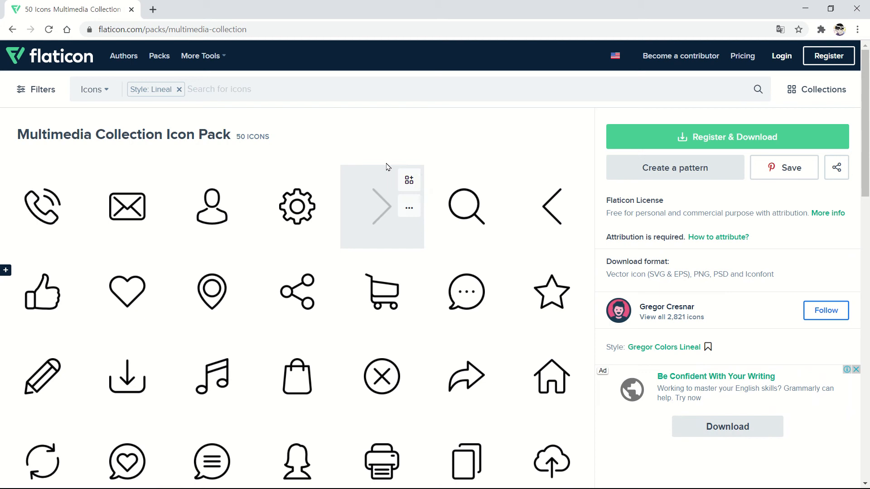
Download the thumbs-up icon as a free SVG file, like.svg
{"action": "left_click", "coordinate": [42, 304]}
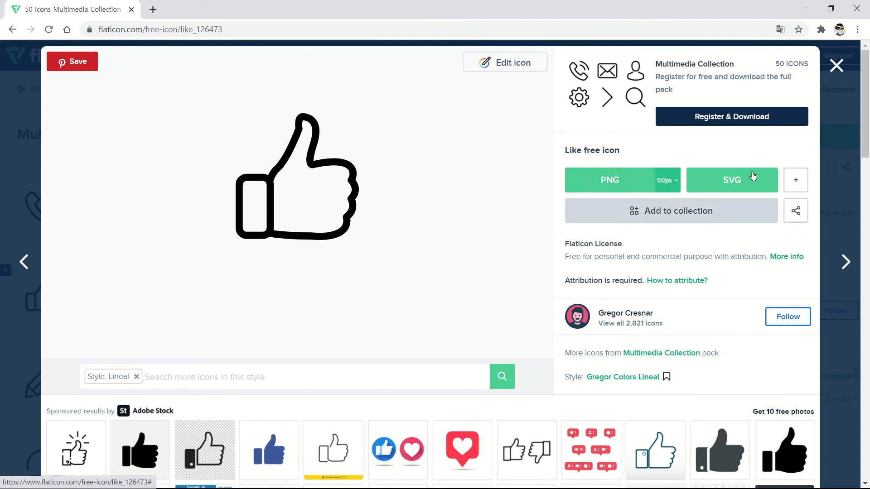
{"action": "left_click", "coordinate": [730, 179]}
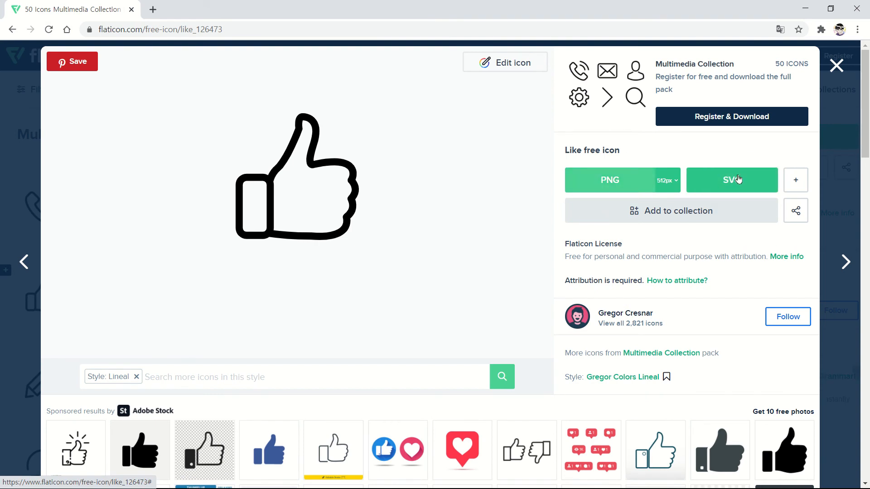
{"action": "left_click", "coordinate": [732, 181]}
{"action": "left_click", "coordinate": [733, 182]}
{"action": "left_click", "coordinate": [732, 179]}
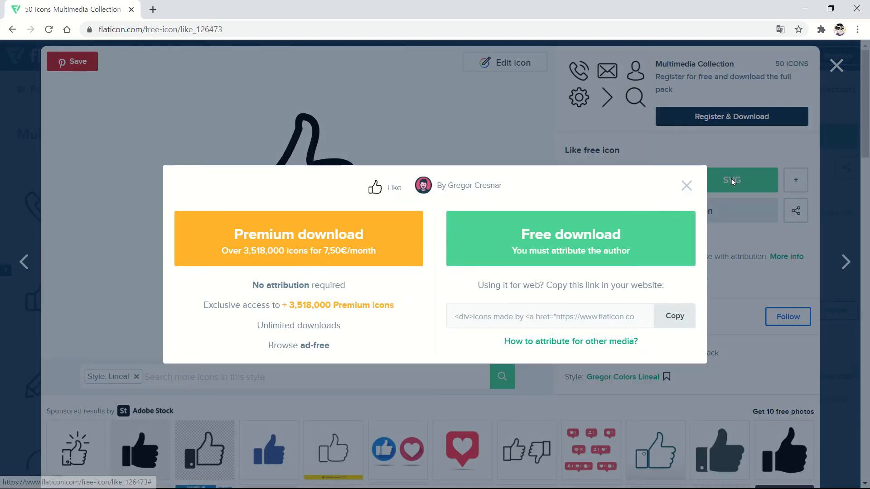
{"action": "left_click", "coordinate": [553, 244]}
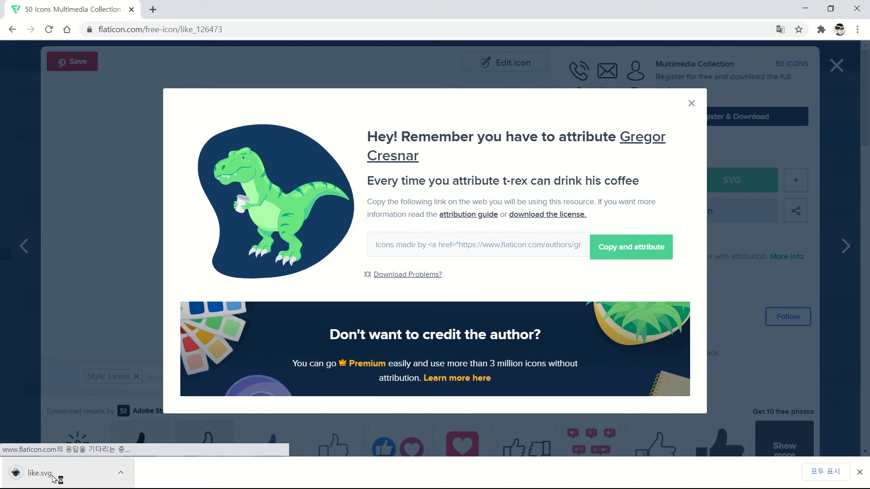
{"action": "key", "text": "alt+Tab"}
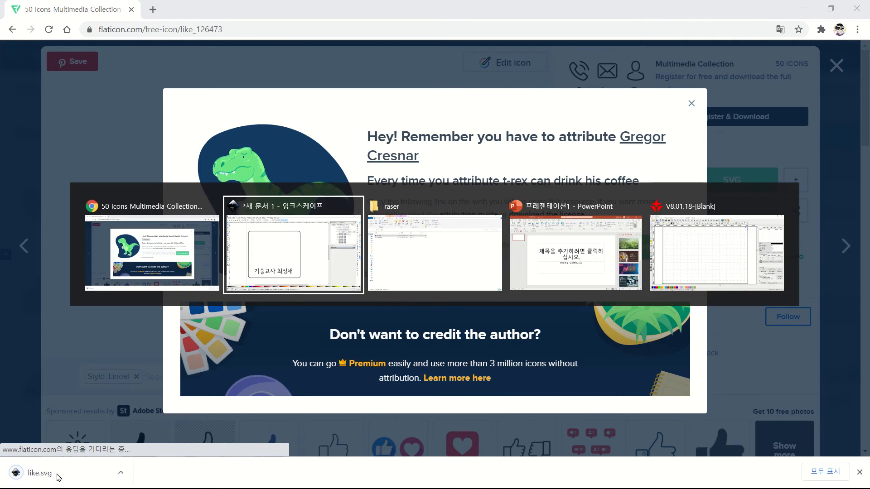
Import like.svg from the Downloads folder into the nameplate drawing
{"action": "key", "text": "alt+Tab"}
{"action": "key", "text": "alt+Tab"}
{"action": "key", "text": "alt+Tab"}
{"action": "key", "text": "alt+Tab"}
{"action": "key", "text": "alt+Tab"}
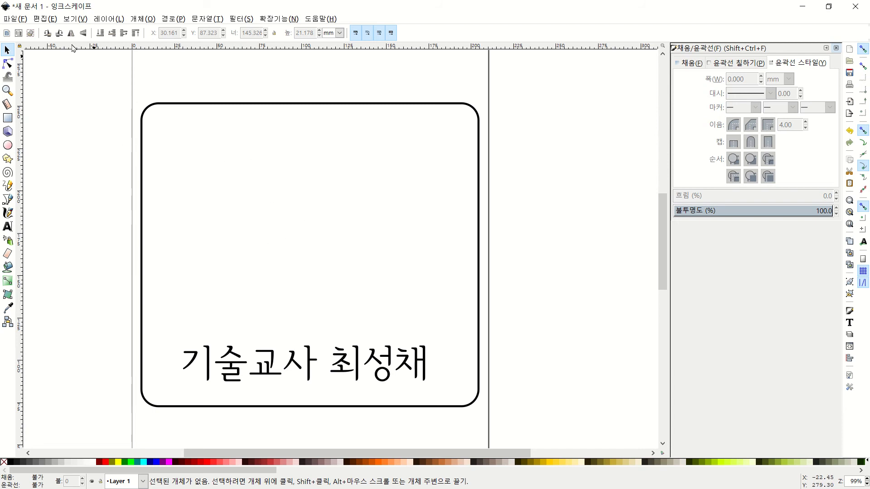
{"action": "left_click", "coordinate": [14, 19]}
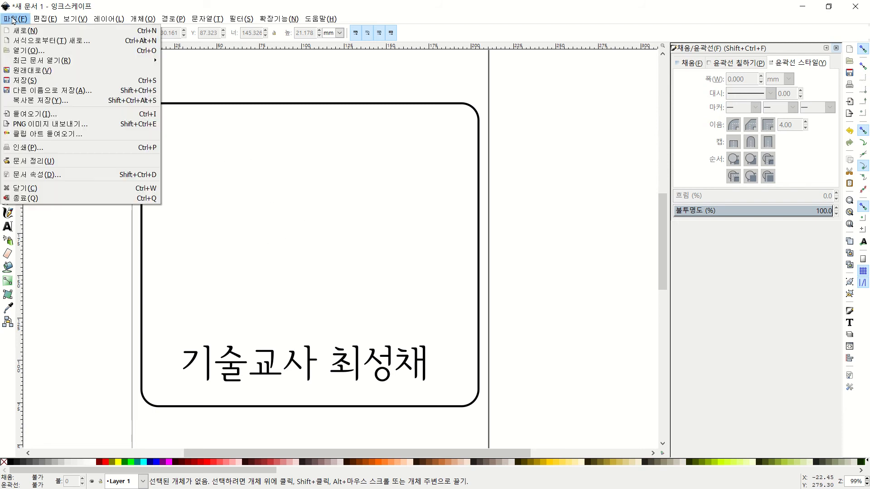
{"action": "left_click", "coordinate": [39, 116]}
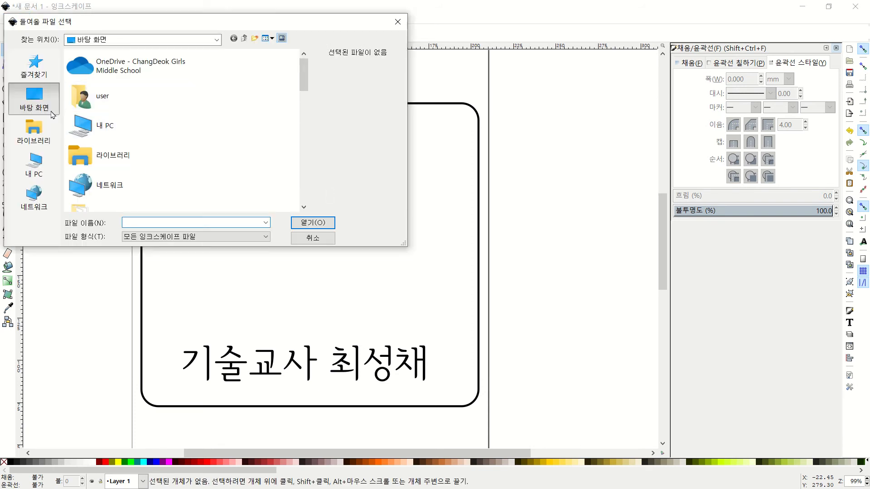
{"action": "double_click", "coordinate": [107, 130]}
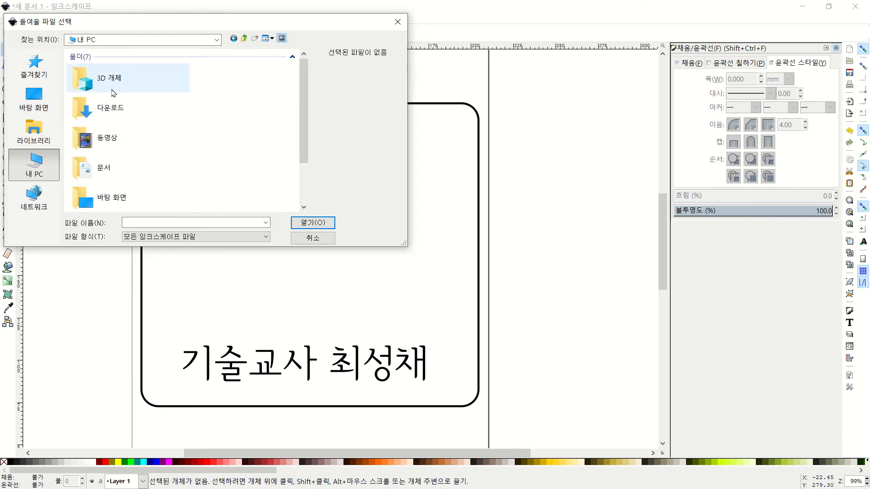
{"action": "double_click", "coordinate": [109, 119]}
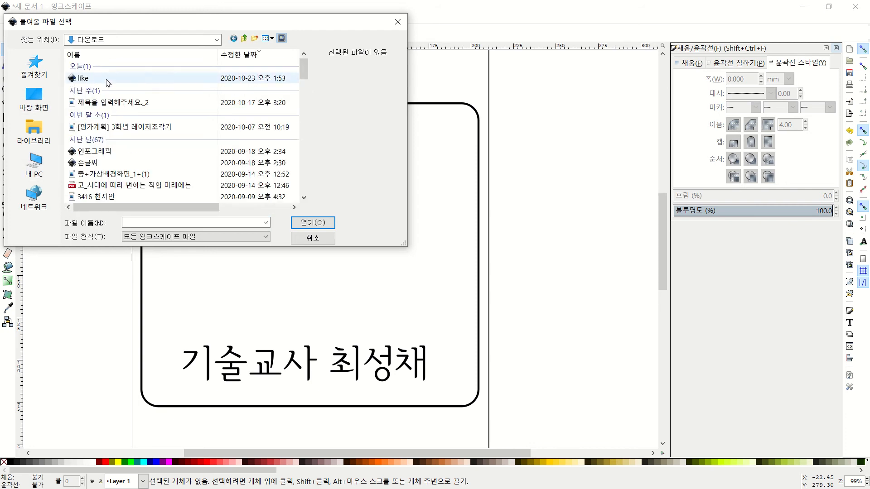
{"action": "left_click", "coordinate": [112, 83]}
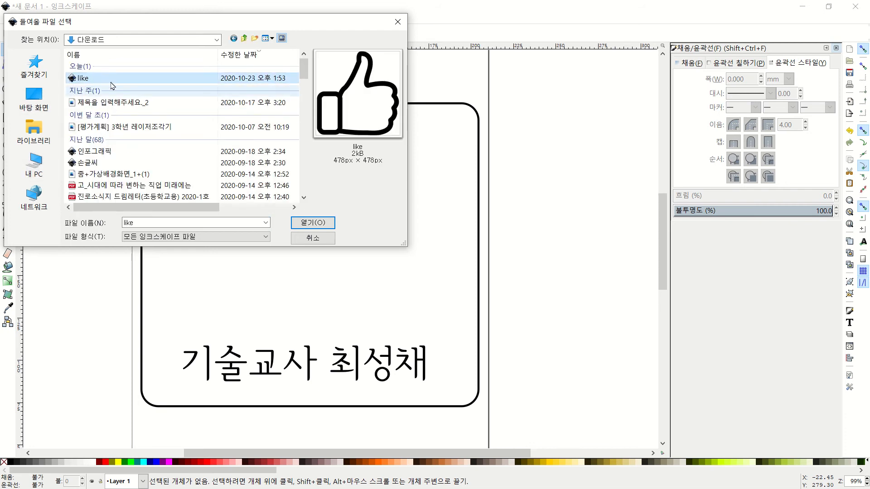
{"action": "left_click", "coordinate": [314, 225]}
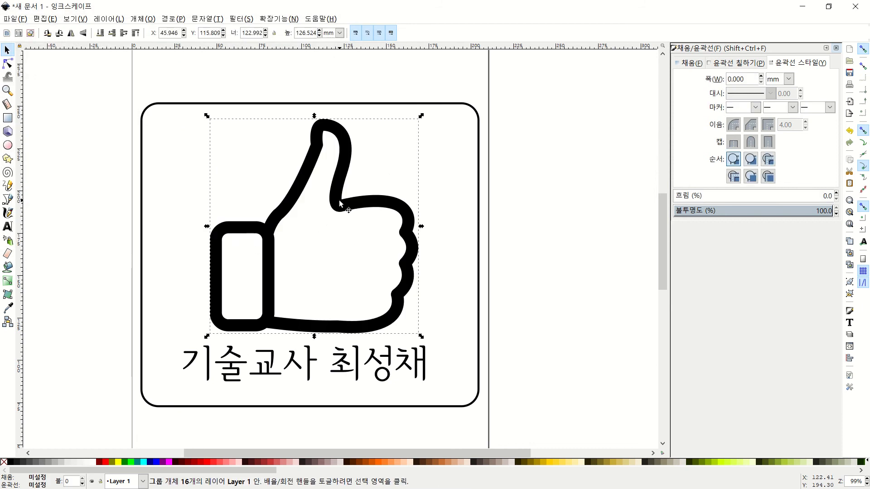
Scale the thumbs-up proportionally to about 110.9 × 114.1 mm, centre it above the name, and close Fill and Stroke
{"action": "scroll", "coordinate": [327, 222], "scroll_direction": "down", "scroll_amount": 2}
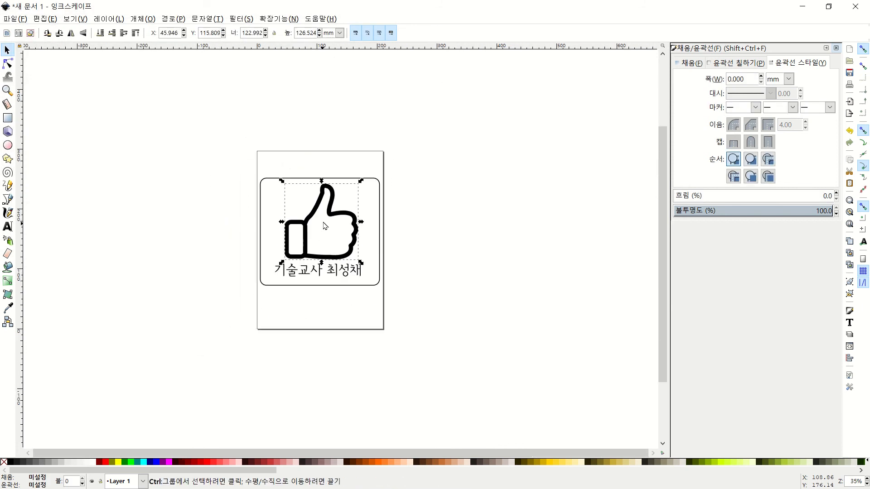
{"action": "scroll", "coordinate": [333, 240], "scroll_direction": "up", "scroll_amount": 1}
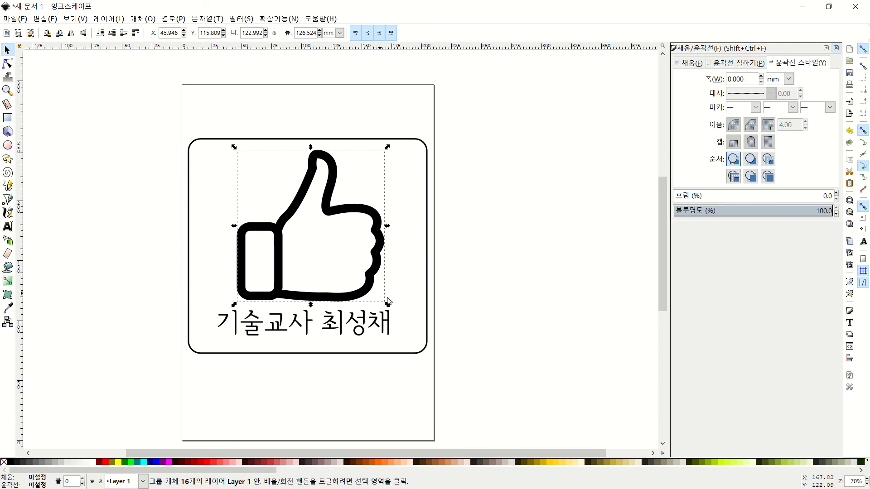
{"action": "left_click_drag", "start_coordinate": [388, 300], "coordinate": [361, 283]}
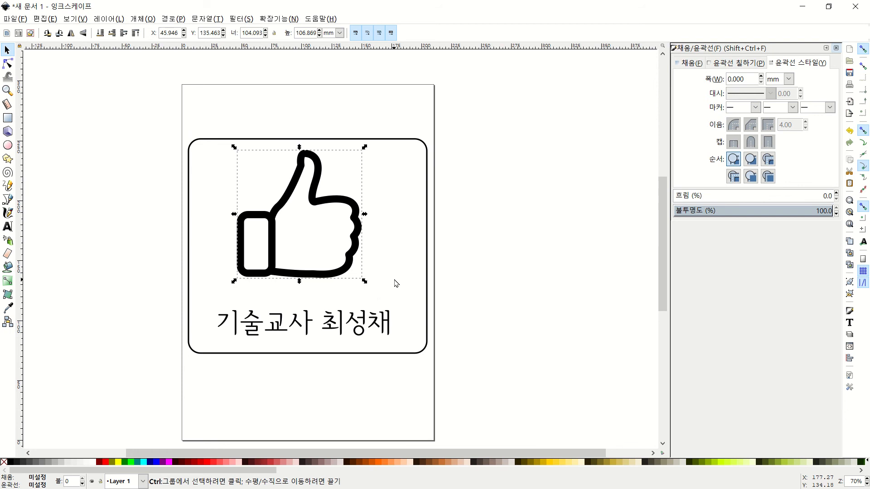
{"action": "key", "text": "ctrl+z"}
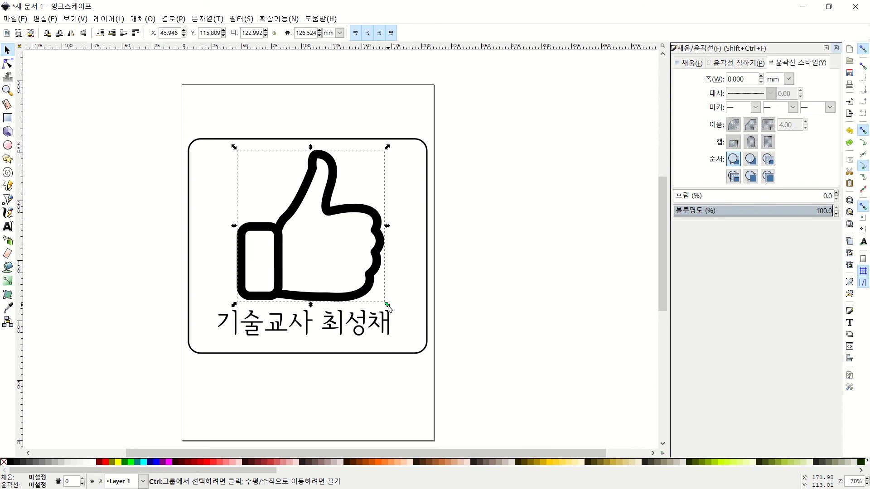
{"action": "mouse_move", "coordinate": [387, 305]}
{"action": "left_mouse_down"}
{"action": "mouse_move", "coordinate": [365, 270]}
{"action": "mouse_move", "coordinate": [386, 297]}
{"action": "mouse_move", "coordinate": [359, 278]}
{"action": "mouse_move", "coordinate": [375, 294]}
{"action": "left_mouse_up"}
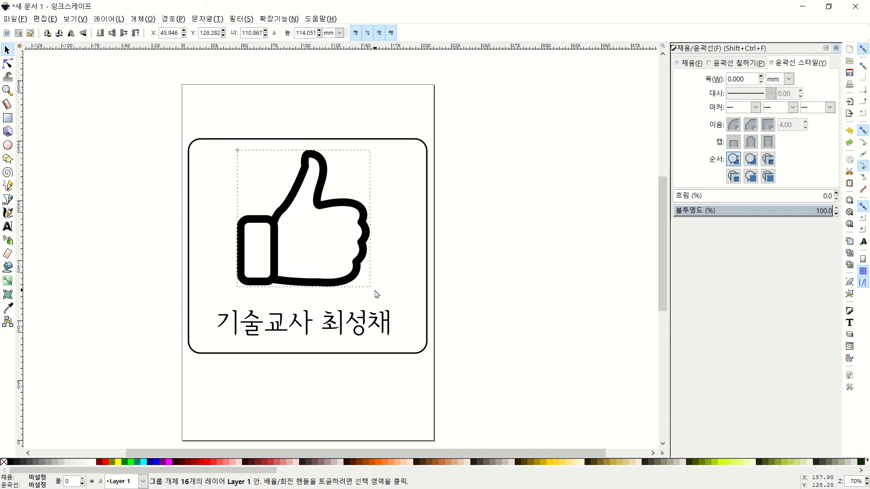
{"action": "left_click_drag", "start_coordinate": [360, 262], "coordinate": [363, 268]}
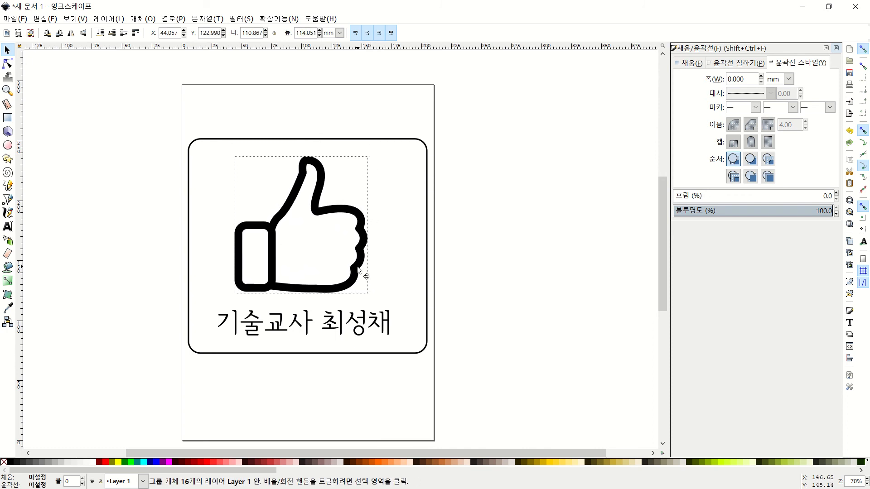
{"action": "left_click", "coordinate": [468, 134]}
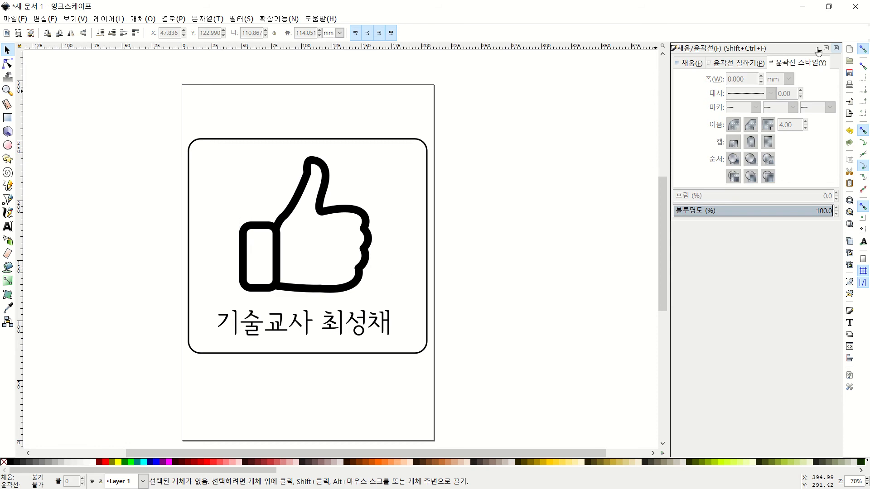
{"action": "left_click", "coordinate": [836, 48]}
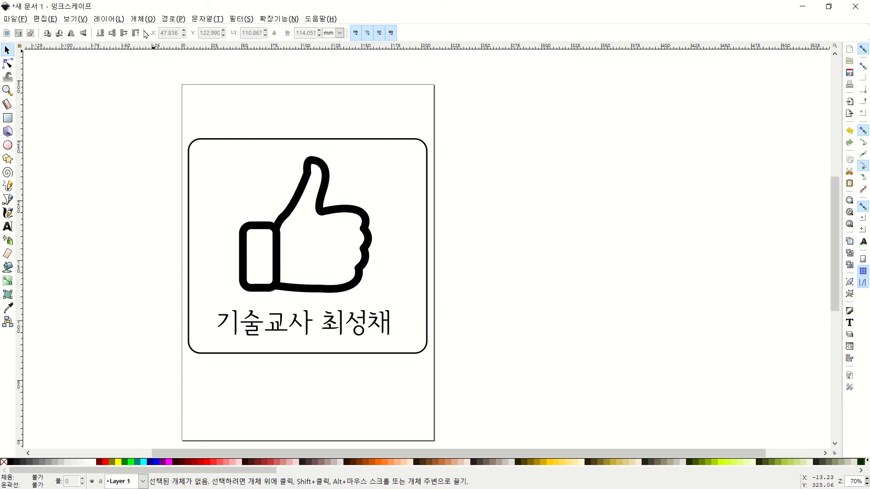
Open the Align and Distribute panel and nudge the name text and thumbs-up rightward in the frame
{"action": "left_click", "coordinate": [140, 19]}
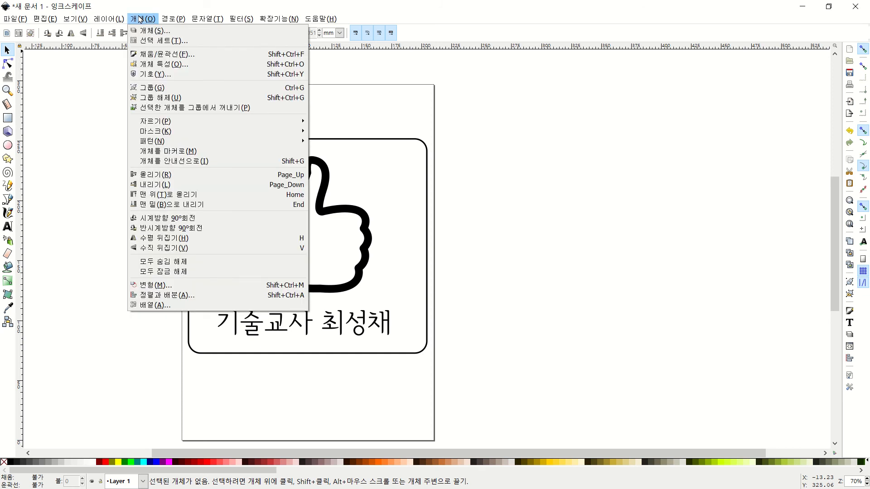
{"action": "left_click", "coordinate": [168, 295]}
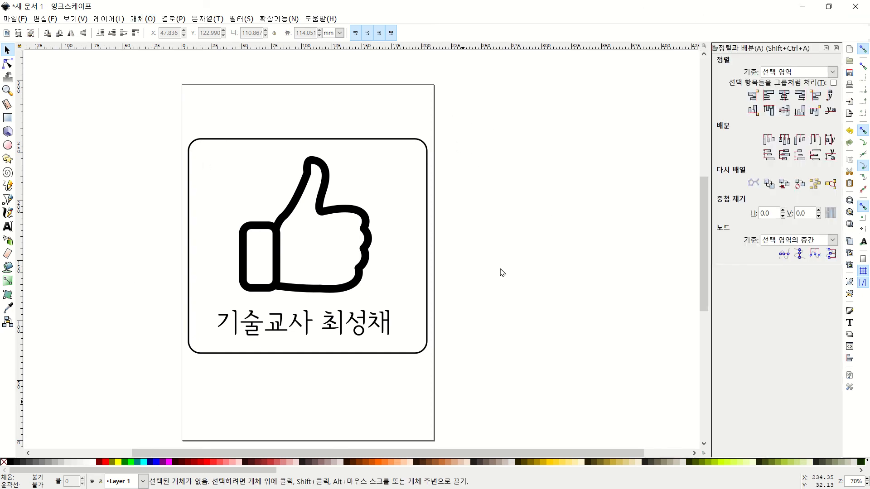
{"action": "left_click_drag", "start_coordinate": [488, 92], "coordinate": [112, 409]}
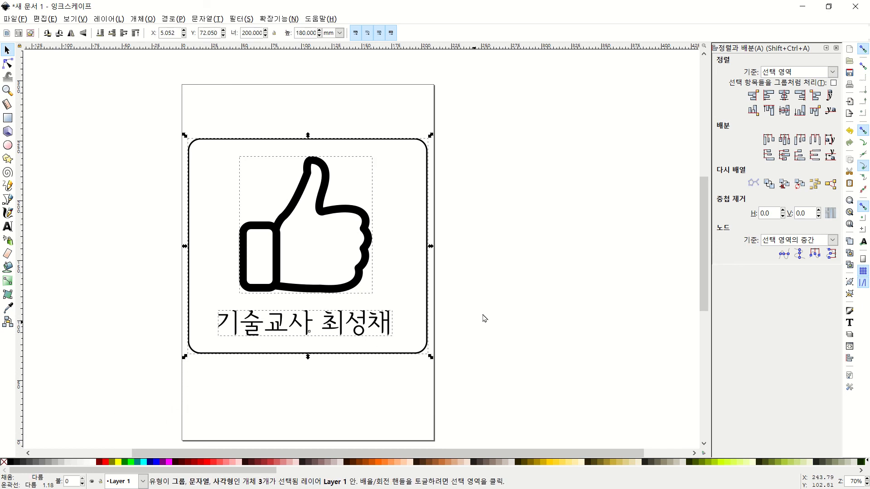
{"action": "left_click", "coordinate": [345, 331]}
{"action": "left_click_drag", "start_coordinate": [333, 335], "coordinate": [363, 338]}
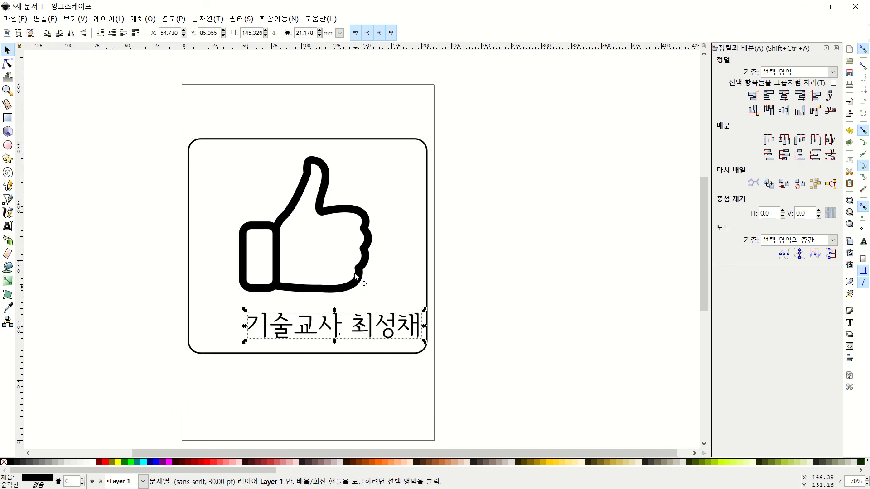
{"action": "left_click", "coordinate": [356, 276]}
{"action": "left_click_drag", "start_coordinate": [369, 272], "coordinate": [398, 272]}
{"action": "left_click", "coordinate": [447, 285]}
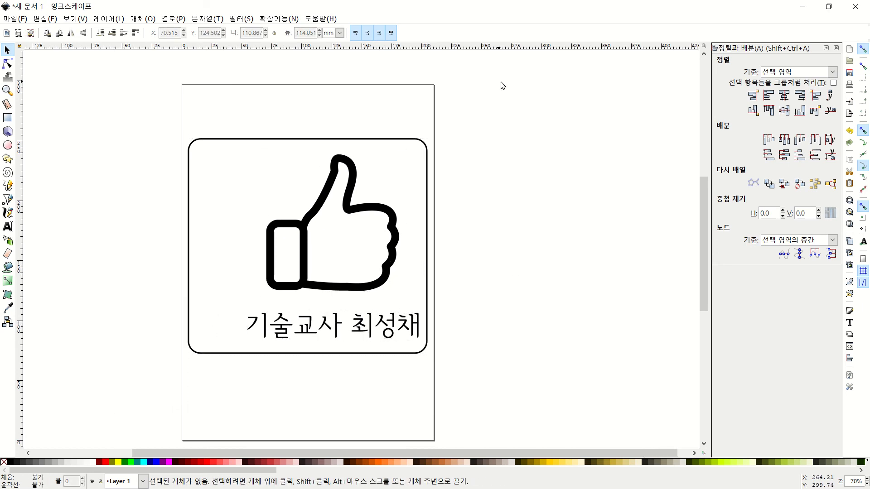
Centre the icon and text on the frame's vertical axis, reverting a trial horizontal-axis centring
{"action": "left_click_drag", "start_coordinate": [503, 85], "coordinate": [94, 417]}
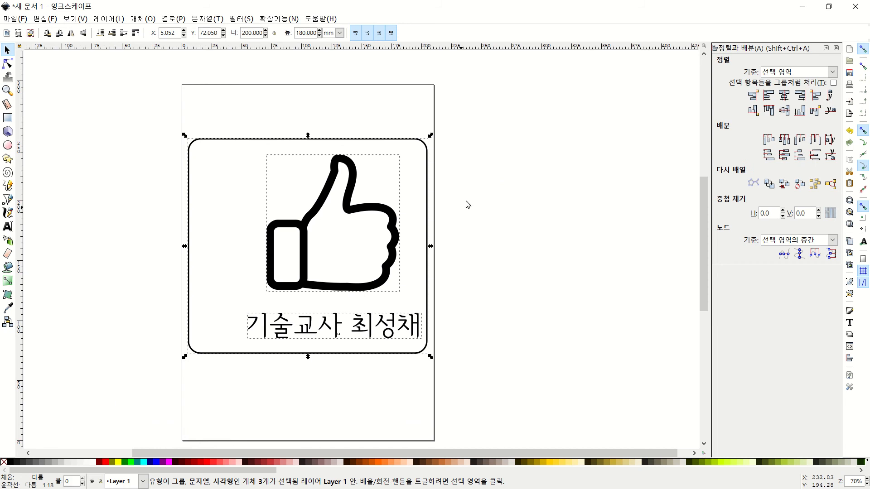
{"action": "left_click", "coordinate": [784, 96]}
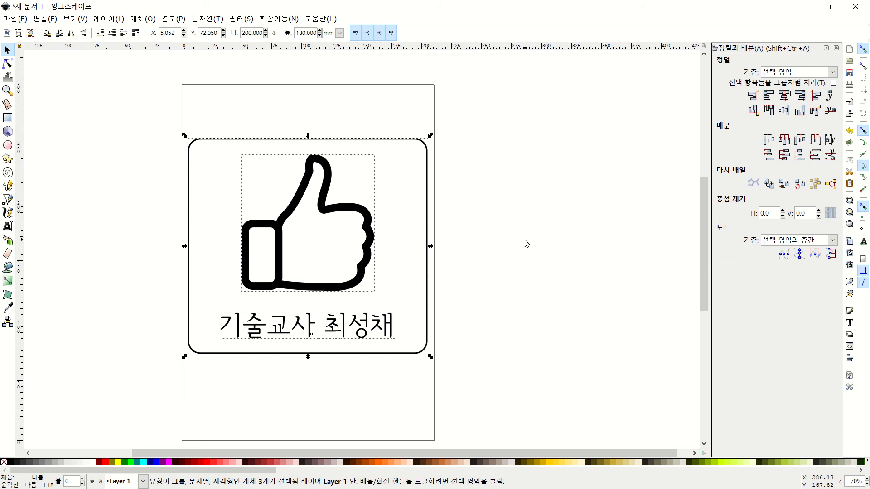
{"action": "left_click", "coordinate": [785, 111]}
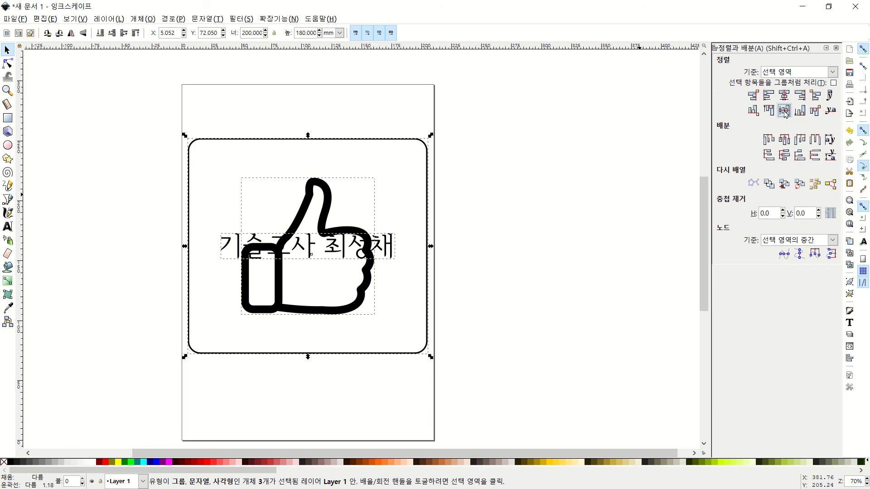
{"action": "key", "text": "ctrl+z"}
{"action": "left_click", "coordinate": [487, 232]}
{"action": "left_click_drag", "start_coordinate": [484, 96], "coordinate": [48, 419]}
{"action": "left_click", "coordinate": [302, 385]}
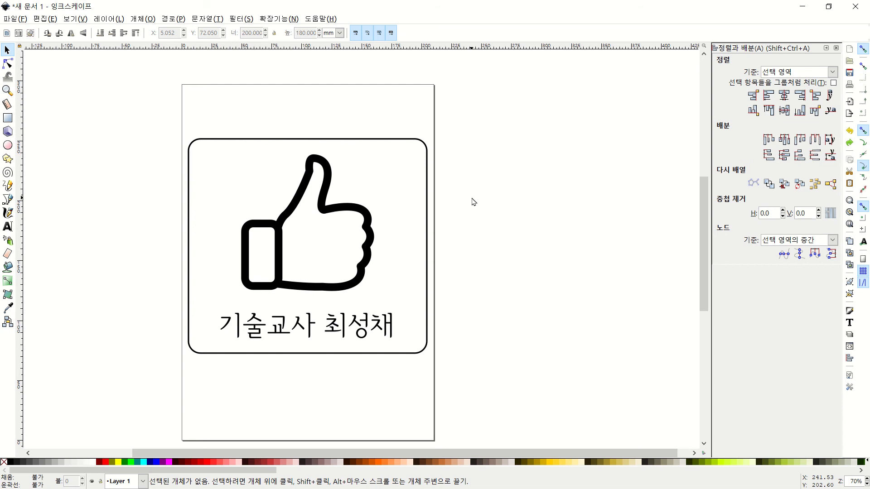
{"action": "scroll", "coordinate": [316, 205], "scroll_direction": "down", "scroll_amount": 3, "text": "ctrl"}
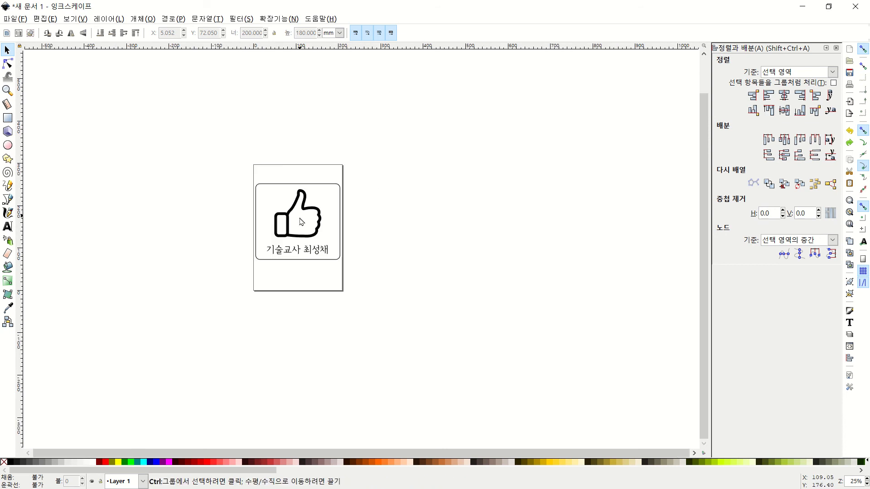
{"action": "scroll", "coordinate": [294, 235], "scroll_direction": "up", "scroll_amount": 4, "text": "ctrl"}
{"action": "scroll", "coordinate": [301, 231], "scroll_direction": "down", "scroll_amount": 2, "text": "ctrl"}
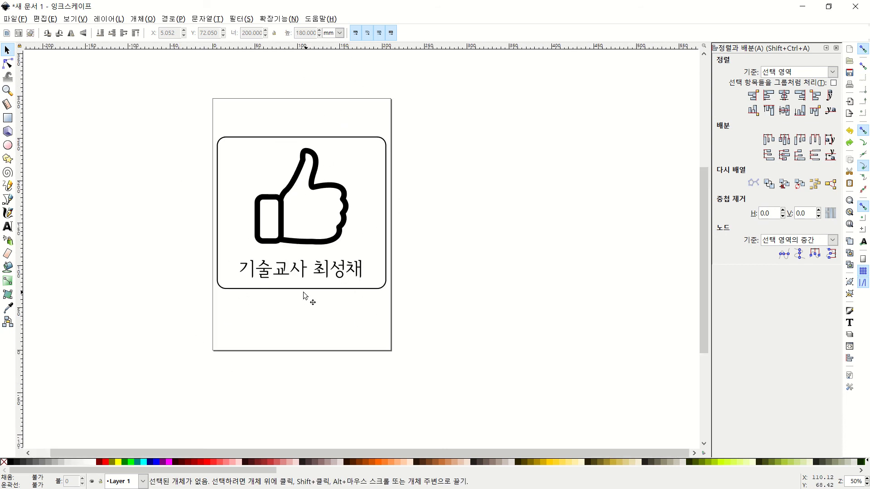
{"action": "scroll", "coordinate": [317, 272], "scroll_direction": "up", "scroll_amount": 1, "text": "ctrl"}
{"action": "scroll", "coordinate": [362, 217], "scroll_direction": "down", "scroll_amount": 2, "text": "ctrl"}
{"action": "scroll", "coordinate": [408, 190], "scroll_direction": "up", "scroll_amount": 1, "text": "ctrl"}
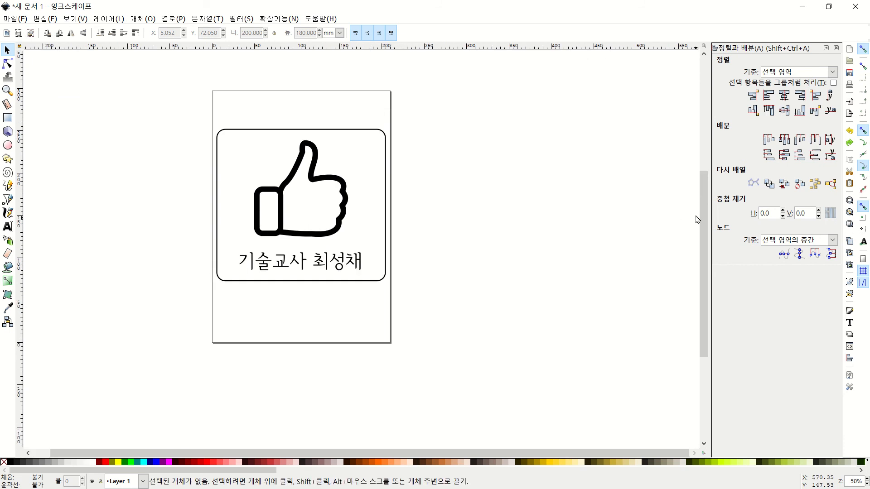
{"action": "scroll", "coordinate": [700, 220], "scroll_direction": "up", "scroll_amount": 2}
{"action": "scroll", "coordinate": [277, 282], "scroll_direction": "up", "scroll_amount": 1, "text": "ctrl"}
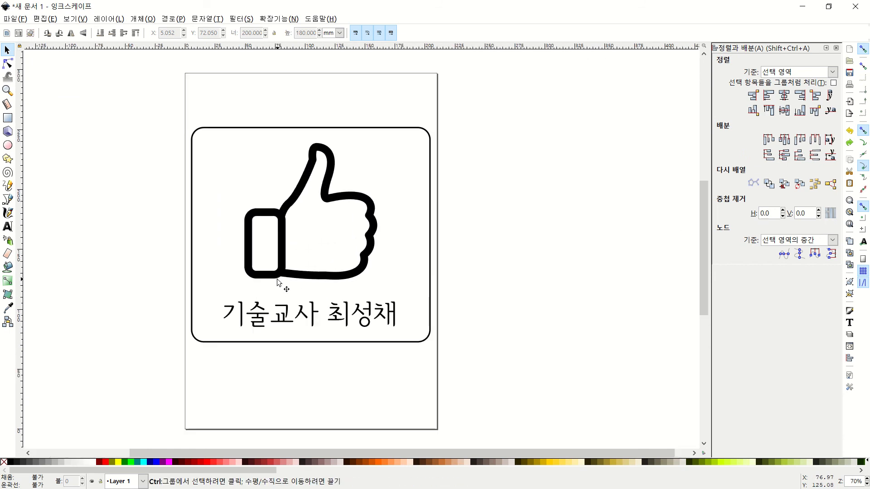
{"action": "left_click", "coordinate": [336, 204]}
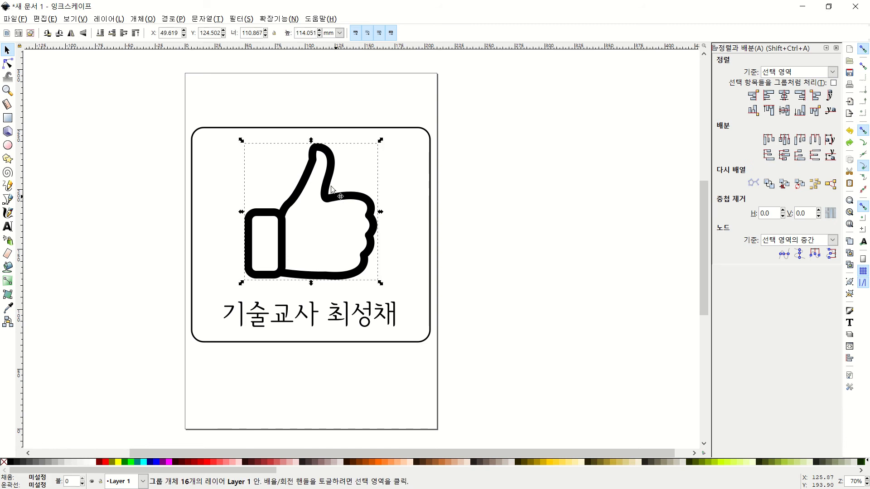
{"action": "left_click", "coordinate": [358, 313]}
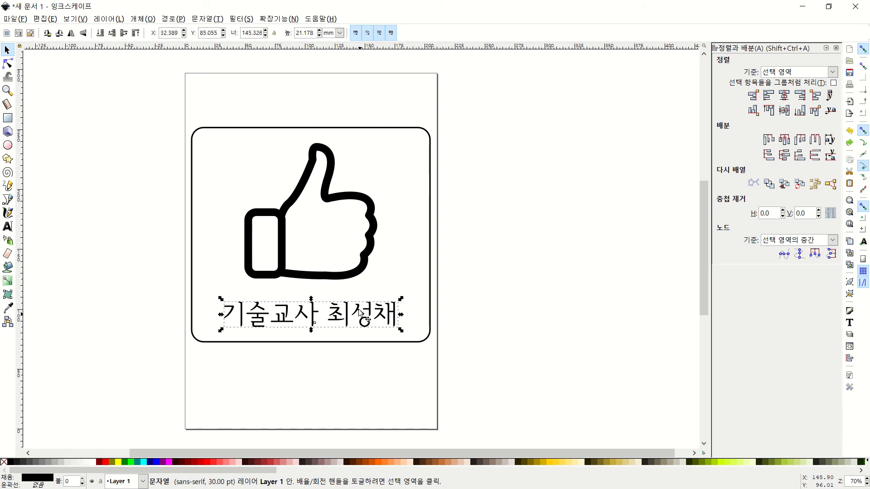
{"action": "left_click", "coordinate": [430, 202]}
{"action": "left_click", "coordinate": [494, 195]}
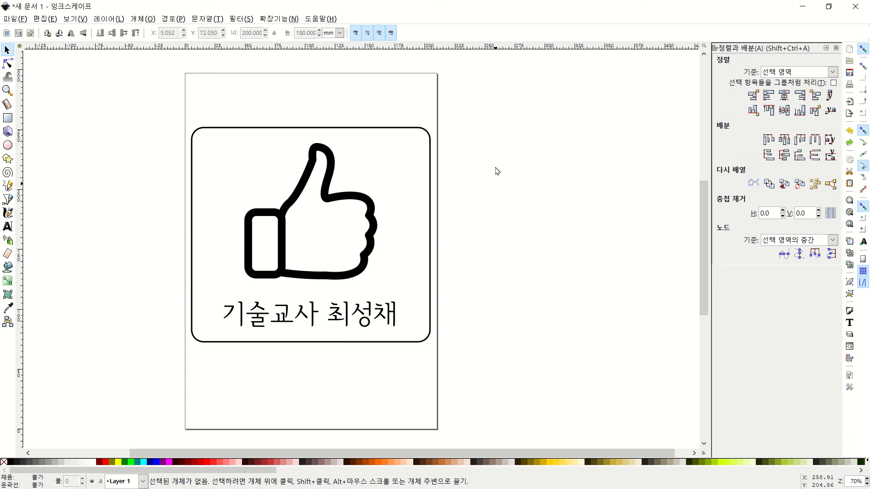
{"action": "left_click_drag", "start_coordinate": [509, 90], "coordinate": [136, 384]}
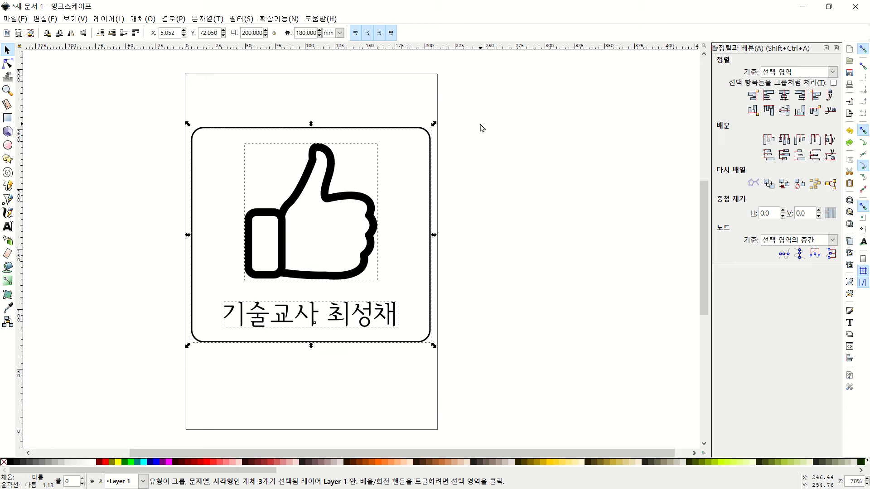
Attempt a Union of the frame, thumbs-up and name text, which fails
{"action": "left_click", "coordinate": [474, 164]}
{"action": "left_click_drag", "start_coordinate": [473, 95], "coordinate": [82, 415]}
{"action": "left_click", "coordinate": [143, 19]}
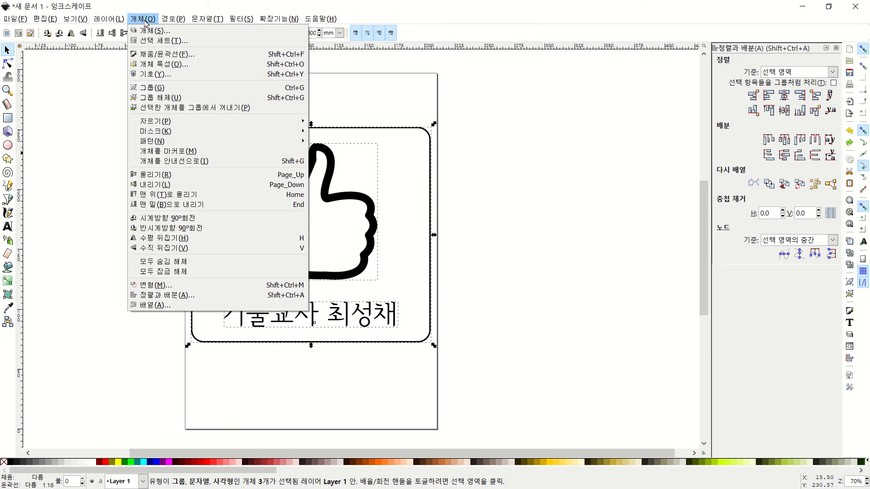
{"action": "mouse_move", "coordinate": [172, 19]}
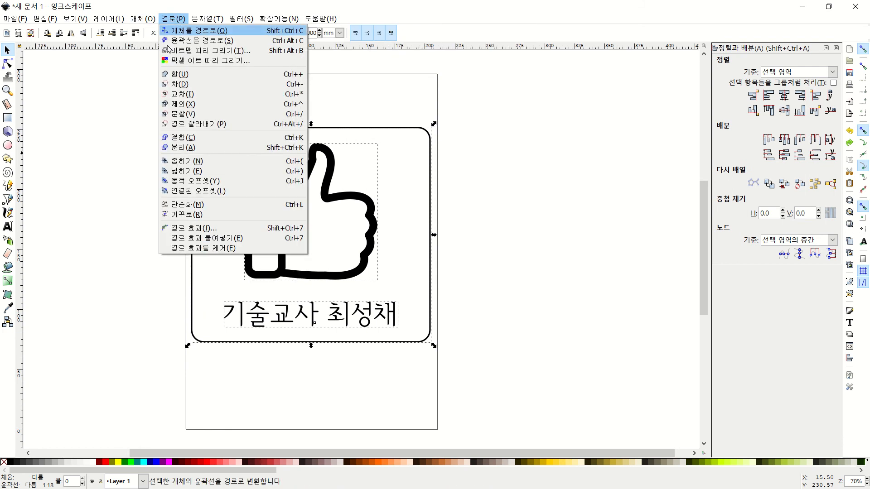
{"action": "left_click", "coordinate": [177, 76]}
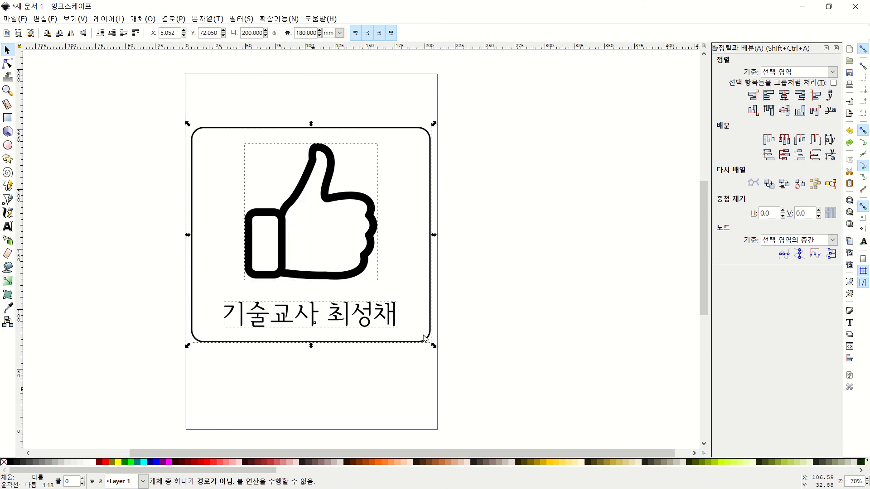
{"action": "left_click", "coordinate": [462, 229]}
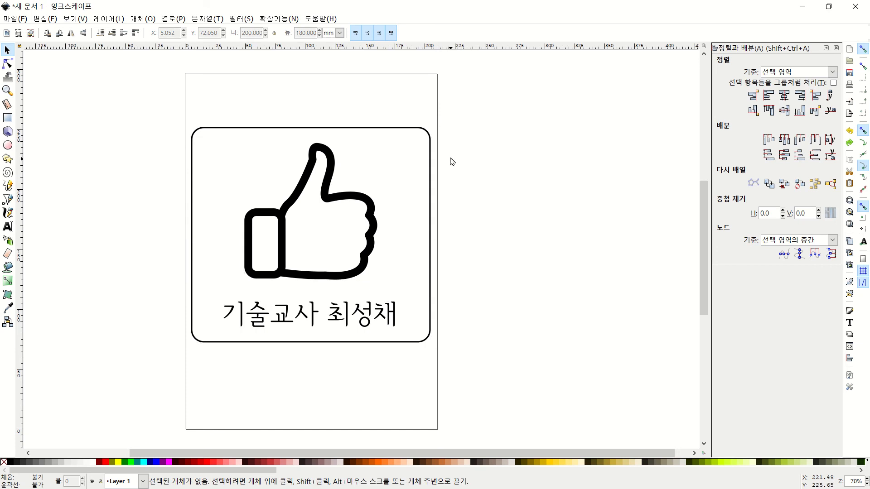
Ungroup the 16-object thumbs-up and combine its pieces into a single 69-node path
{"action": "left_click", "coordinate": [372, 218]}
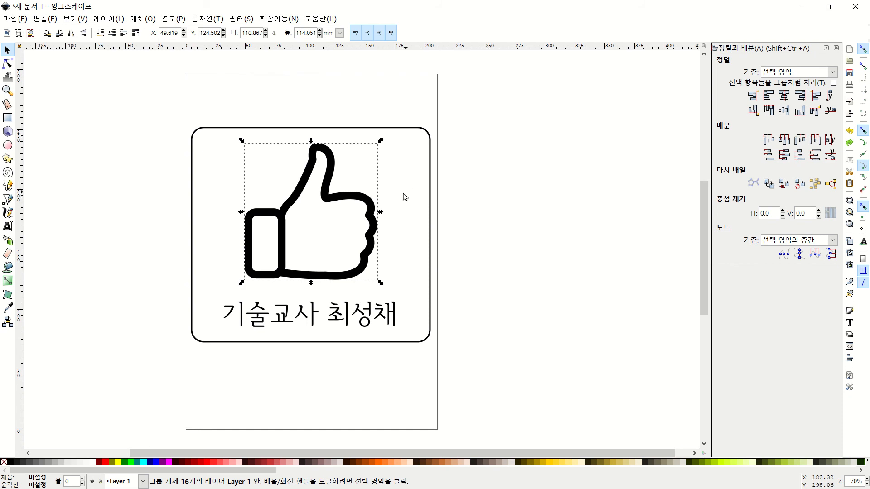
{"action": "right_click", "coordinate": [371, 206]}
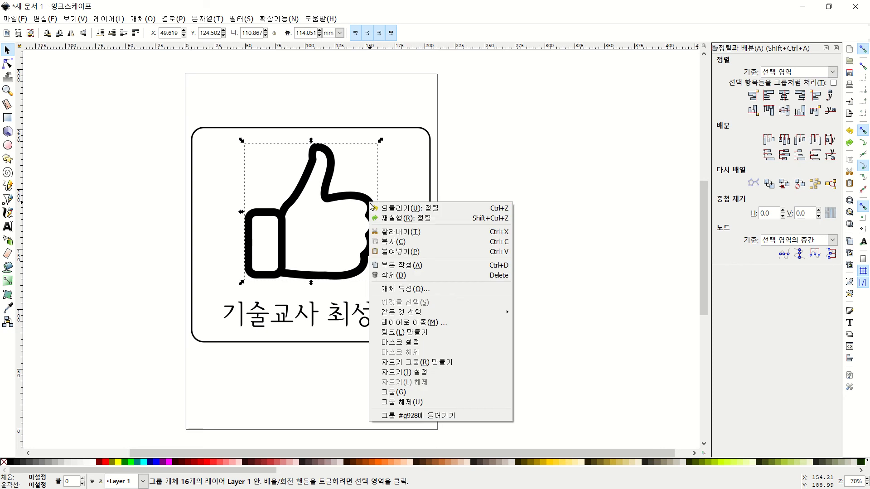
{"action": "left_click", "coordinate": [409, 403]}
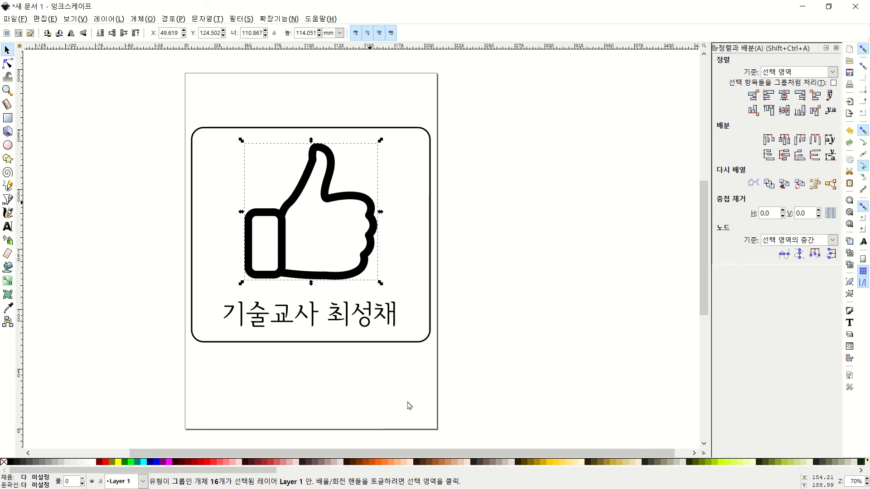
{"action": "right_click", "coordinate": [372, 206]}
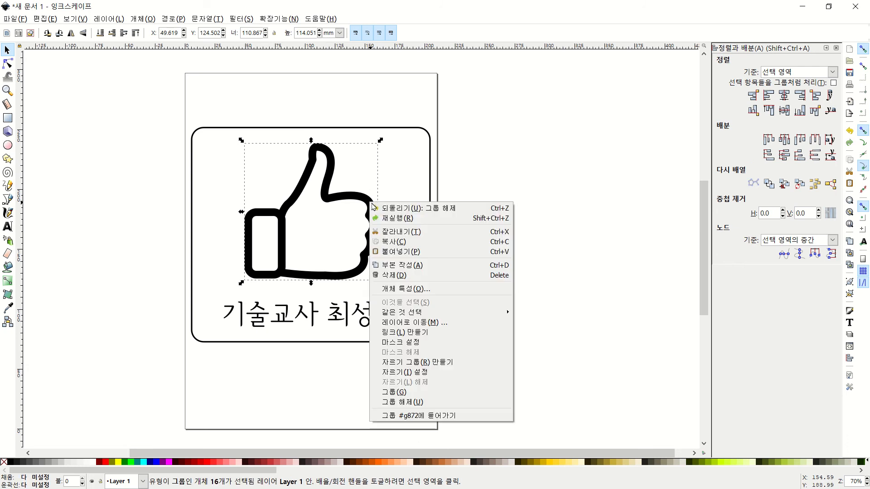
{"action": "left_click", "coordinate": [394, 393]}
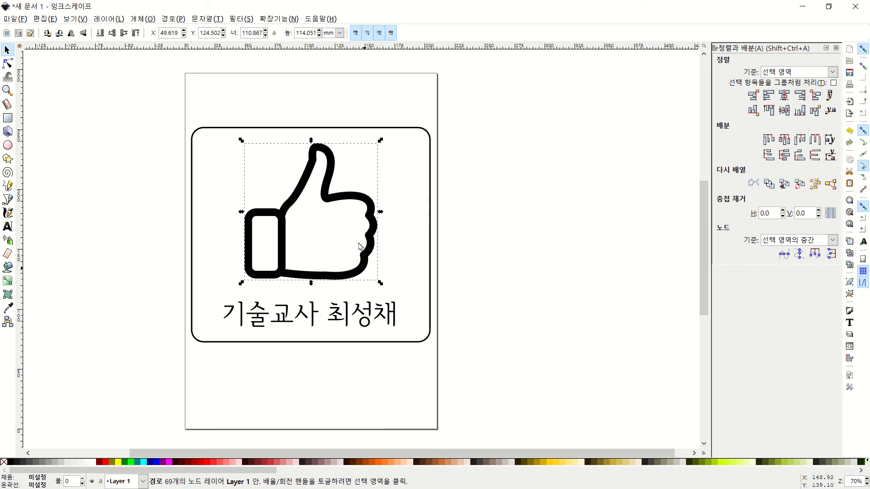
{"action": "right_click", "coordinate": [374, 220]}
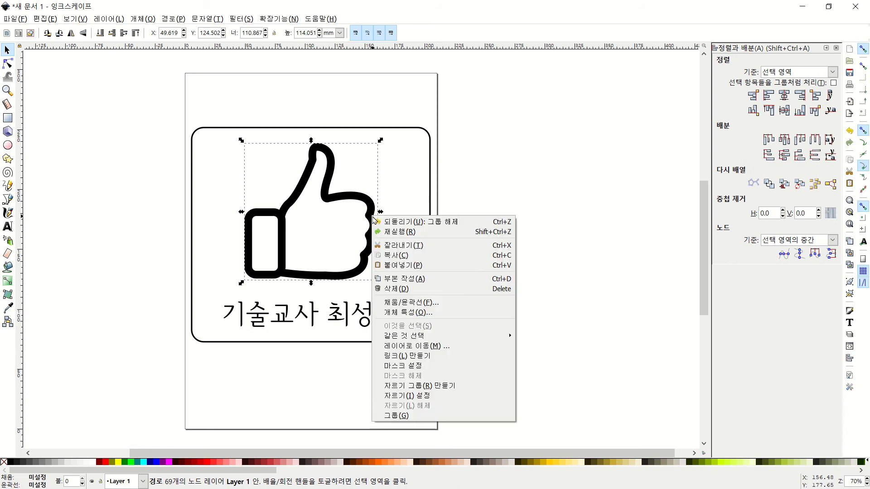
{"action": "left_click", "coordinate": [544, 280]}
{"action": "left_click", "coordinate": [404, 177]}
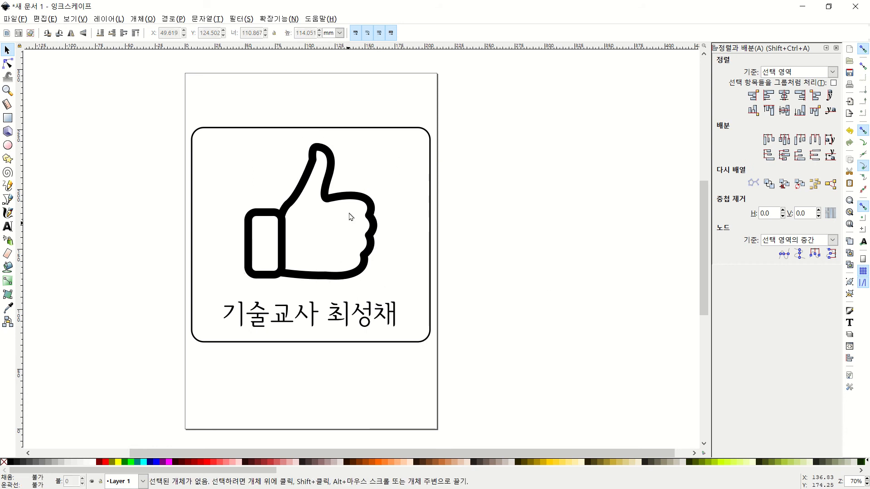
Select the thumbs-up path together with the name text
{"action": "right_click", "coordinate": [353, 198]}
{"action": "left_click", "coordinate": [273, 268]}
{"action": "right_click", "coordinate": [266, 278]}
{"action": "left_click", "coordinate": [490, 220]}
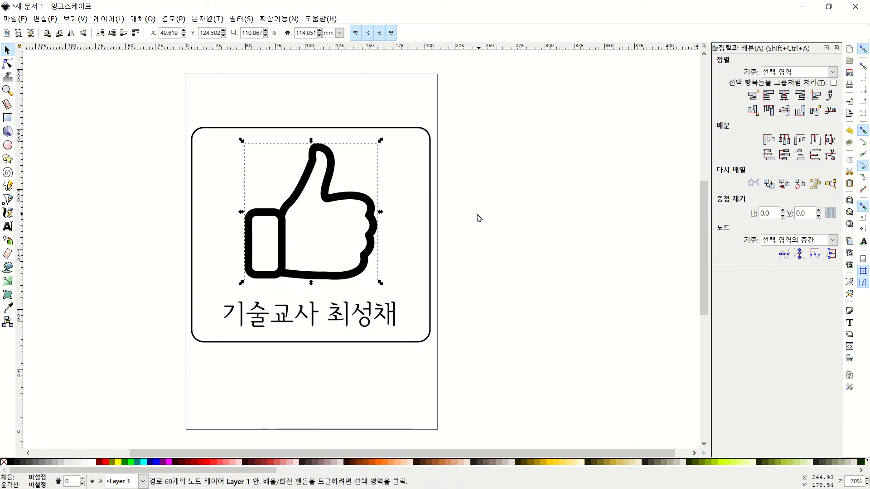
{"action": "left_click", "coordinate": [481, 213]}
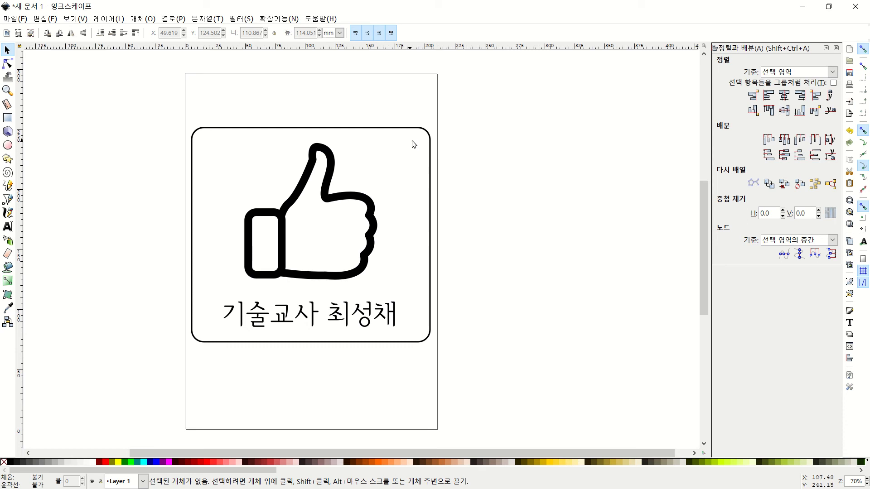
{"action": "left_click_drag", "start_coordinate": [417, 140], "coordinate": [202, 335]}
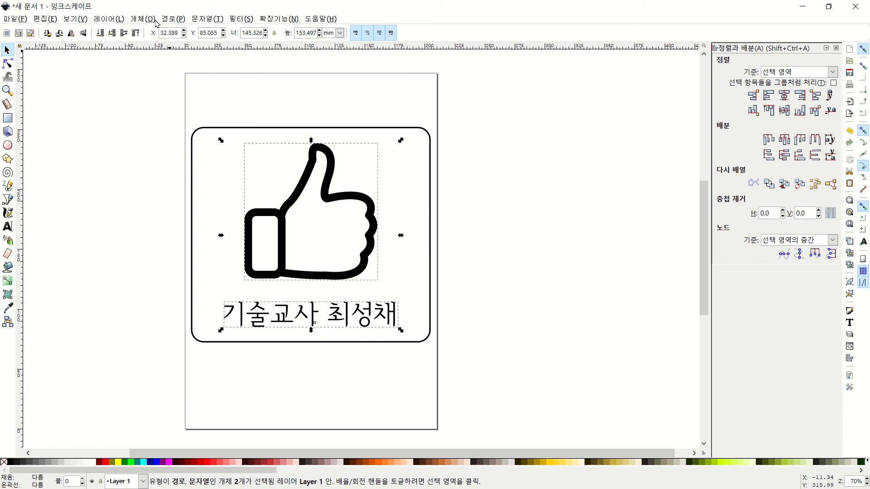
Union the thumbs-up path and name text into one 513-node path, then select it with the frame
{"action": "left_click", "coordinate": [180, 19]}
{"action": "left_click", "coordinate": [183, 76]}
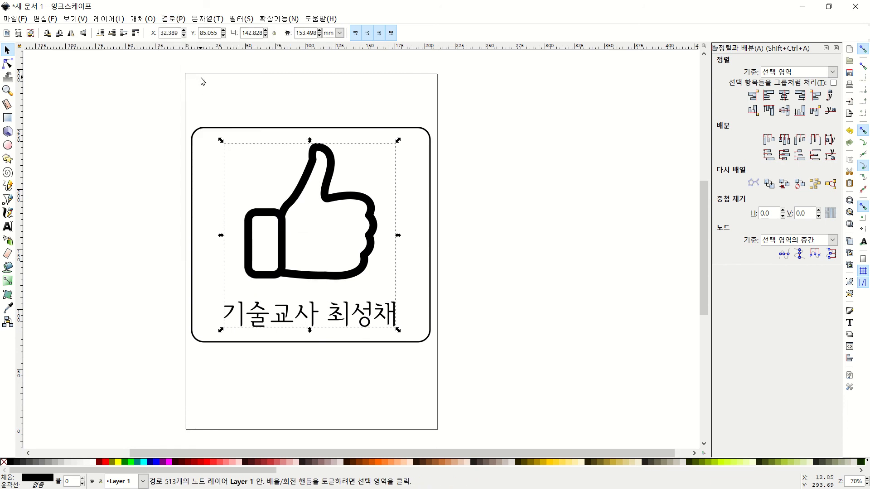
{"action": "left_click", "coordinate": [203, 81]}
{"action": "left_click_drag", "start_coordinate": [413, 137], "coordinate": [212, 333]}
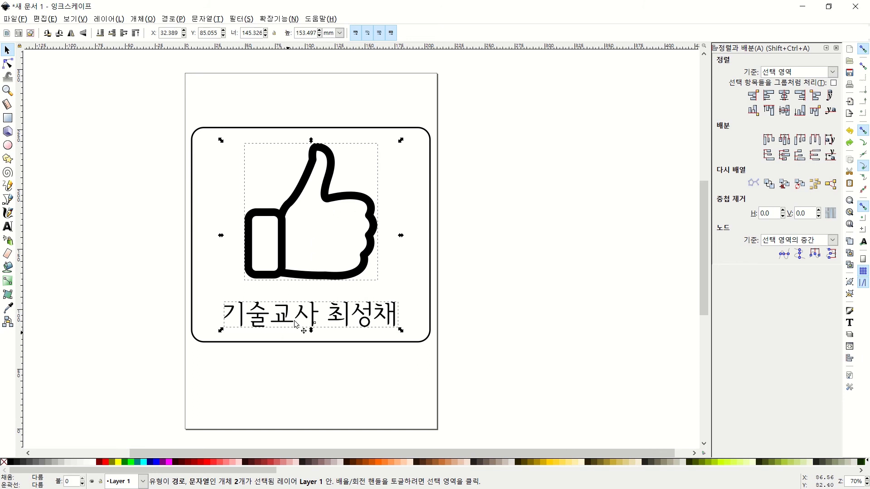
{"action": "left_click", "coordinate": [183, 19]}
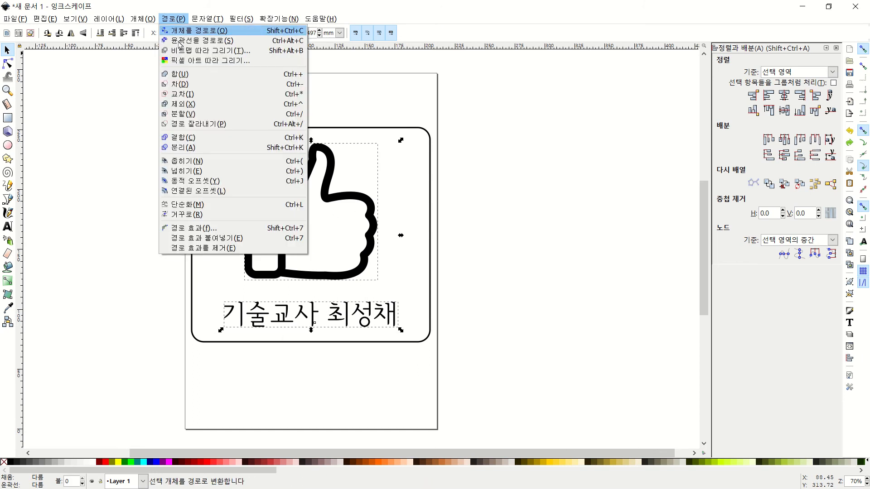
{"action": "left_click", "coordinate": [187, 76]}
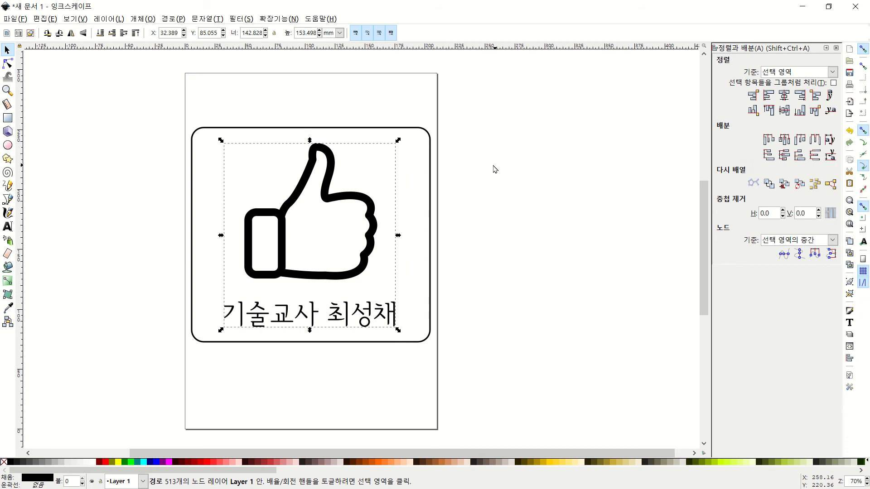
{"action": "left_click_drag", "start_coordinate": [525, 93], "coordinate": [132, 403]}
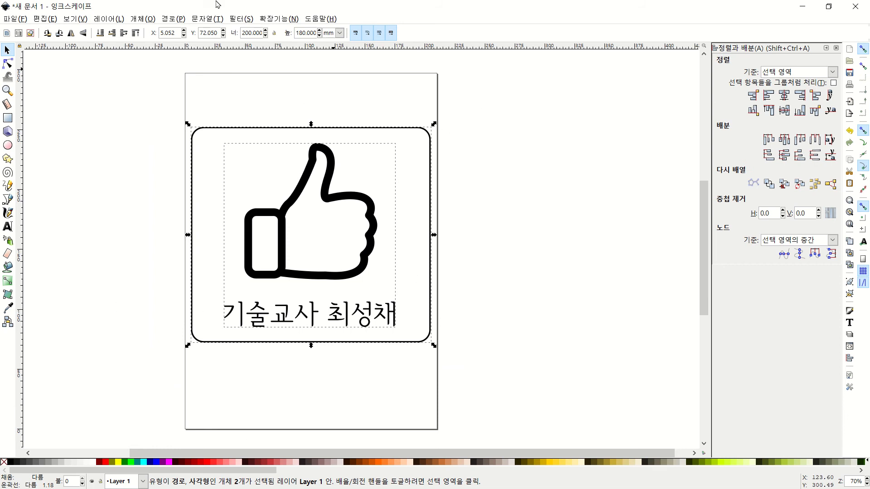
Cut the merged thumb and name out of the frame with Path > Difference
{"action": "left_click", "coordinate": [173, 19]}
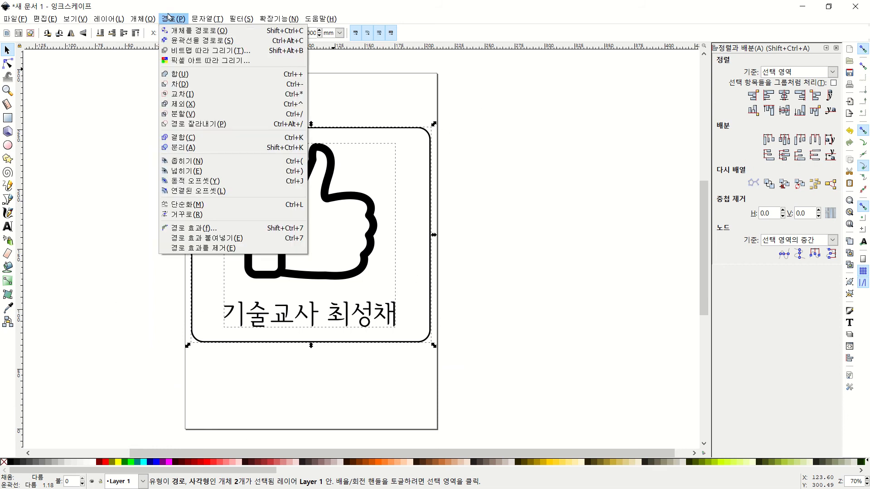
{"action": "left_click", "coordinate": [182, 85]}
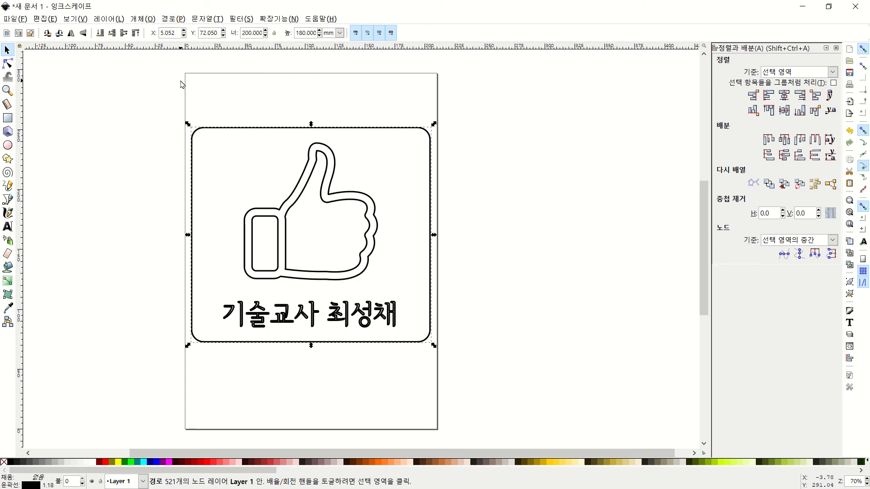
{"action": "left_click", "coordinate": [539, 232]}
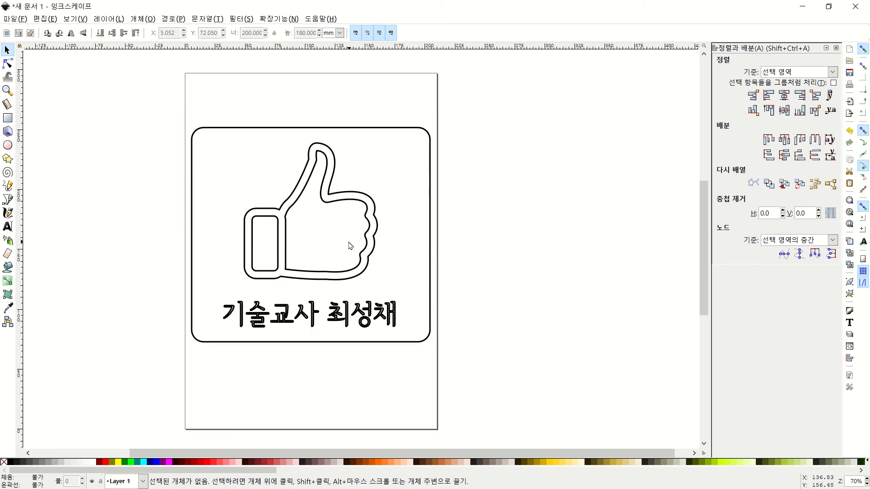
{"action": "scroll", "coordinate": [351, 246], "scroll_direction": "up", "scroll_amount": 2}
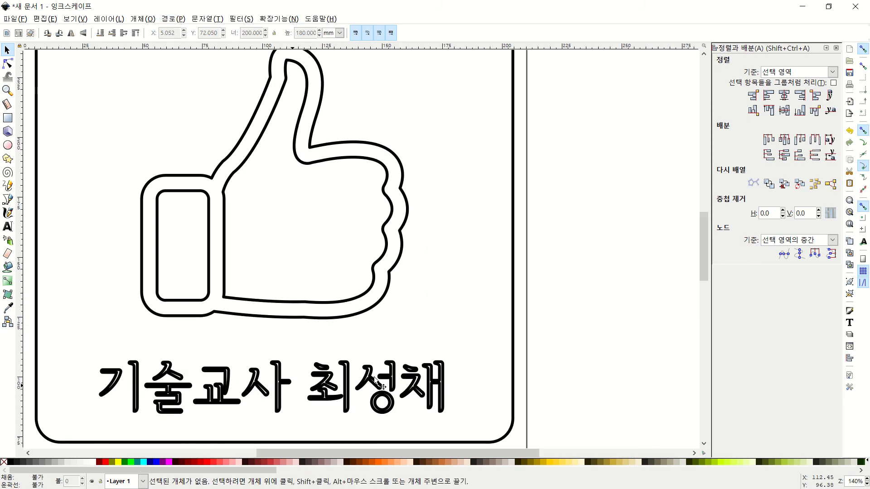
{"action": "scroll", "coordinate": [304, 277], "scroll_direction": "down", "scroll_amount": 2}
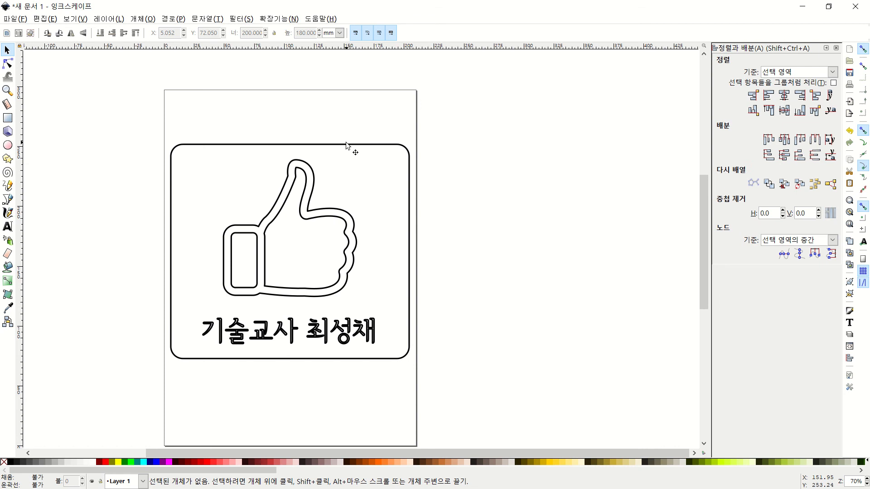
Nudge the finished sign slightly on the page
{"action": "mouse_move", "coordinate": [347, 145]}
{"action": "left_mouse_down"}
{"action": "mouse_move", "coordinate": [370, 166]}
{"action": "mouse_move", "coordinate": [225, 112]}
{"action": "mouse_move", "coordinate": [248, 121]}
{"action": "mouse_move", "coordinate": [365, 121]}
{"action": "mouse_move", "coordinate": [367, 84]}
{"action": "mouse_move", "coordinate": [315, 189]}
{"action": "mouse_move", "coordinate": [346, 235]}
{"action": "mouse_move", "coordinate": [360, 65]}
{"action": "mouse_move", "coordinate": [425, 128]}
{"action": "mouse_move", "coordinate": [379, 196]}
{"action": "mouse_move", "coordinate": [305, 185]}
{"action": "mouse_move", "coordinate": [314, 140]}
{"action": "mouse_move", "coordinate": [342, 153]}
{"action": "left_mouse_up"}
{"action": "left_click", "coordinate": [140, 265]}
{"action": "scroll", "coordinate": [183, 247], "scroll_direction": "down", "scroll_amount": 2}
{"action": "scroll", "coordinate": [201, 257], "scroll_direction": "up", "scroll_amount": 1}
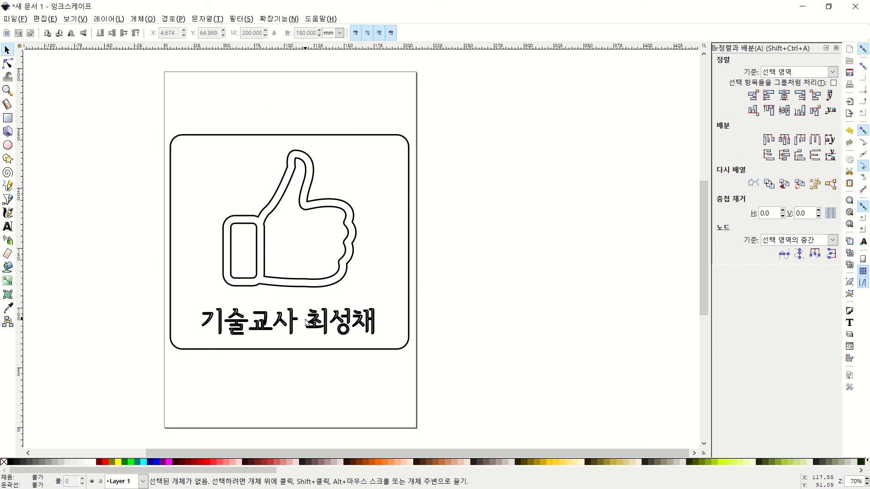
{"action": "scroll", "coordinate": [263, 166], "scroll_direction": "down", "scroll_amount": 1}
{"action": "scroll", "coordinate": [272, 165], "scroll_direction": "up", "scroll_amount": 1}
{"action": "left_click", "coordinate": [11, 19]}
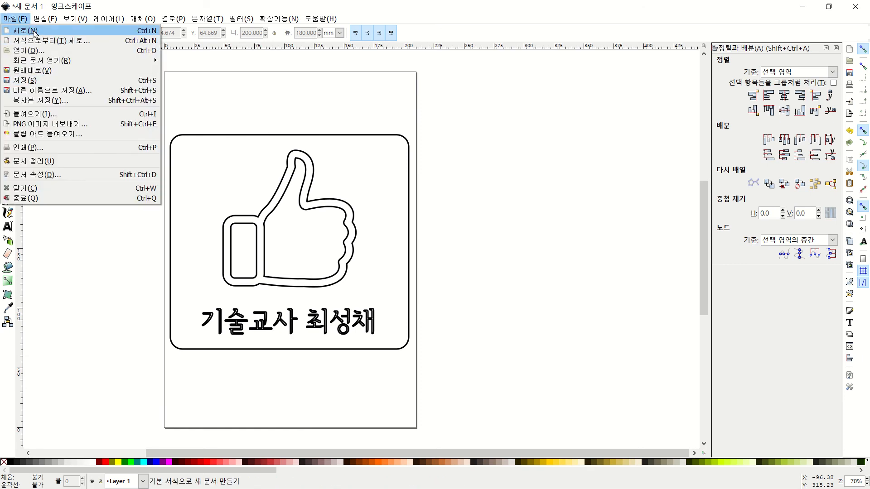
Save the sign as the SVG file '마우스패드 svg' in the Desktop raser folder
{"action": "left_click", "coordinate": [43, 91]}
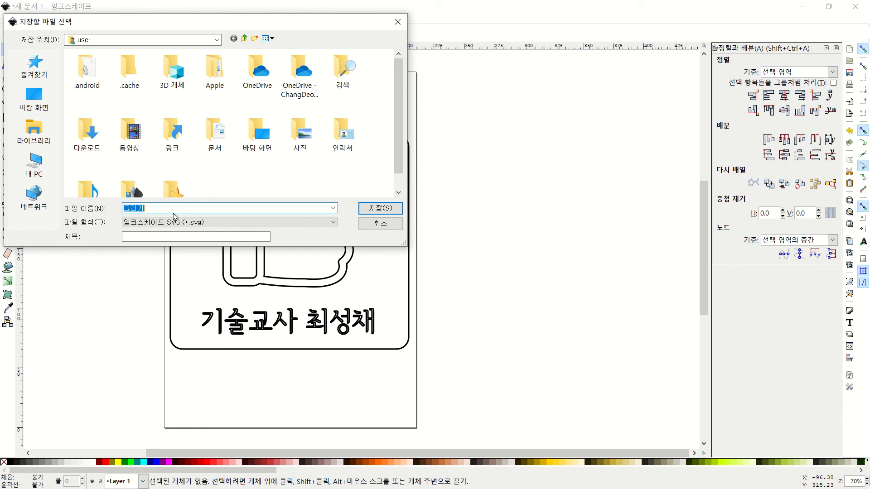
{"action": "left_click", "coordinate": [44, 99]}
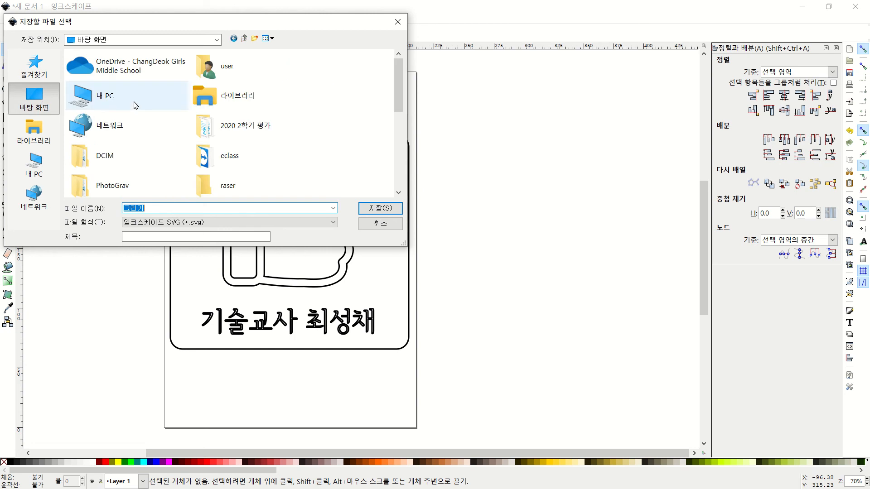
{"action": "double_click", "coordinate": [233, 186]}
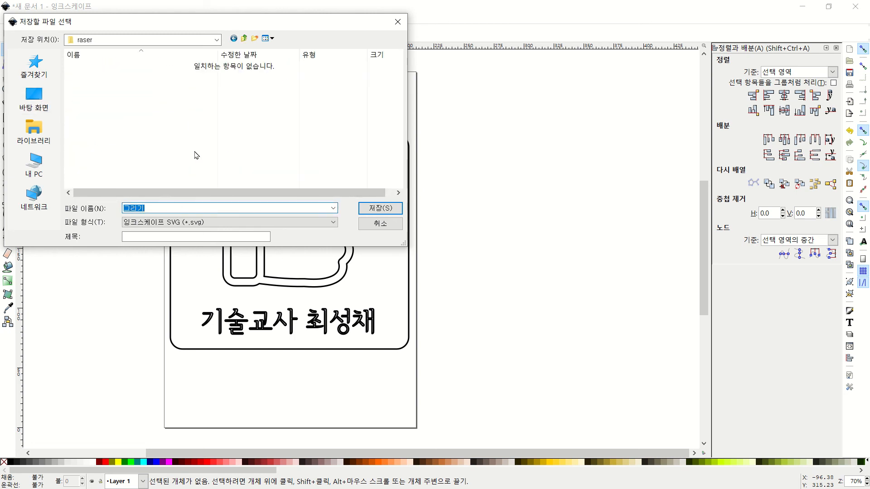
{"action": "type", "text": "akdntmvoe"}
{"action": "key", "text": "Return"}
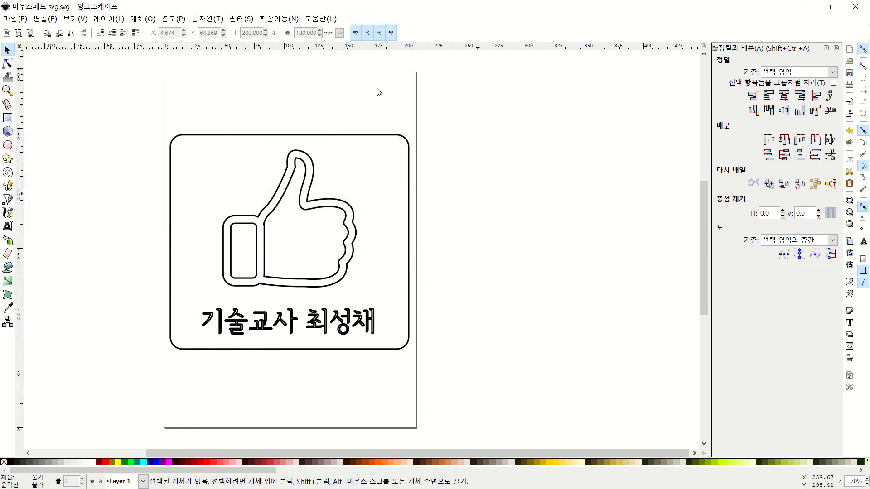
Choose the Desktop Cutting Plotter (DXF R14) format and rename the copy to '마우스패드 dxf'
{"action": "left_click", "coordinate": [16, 19]}
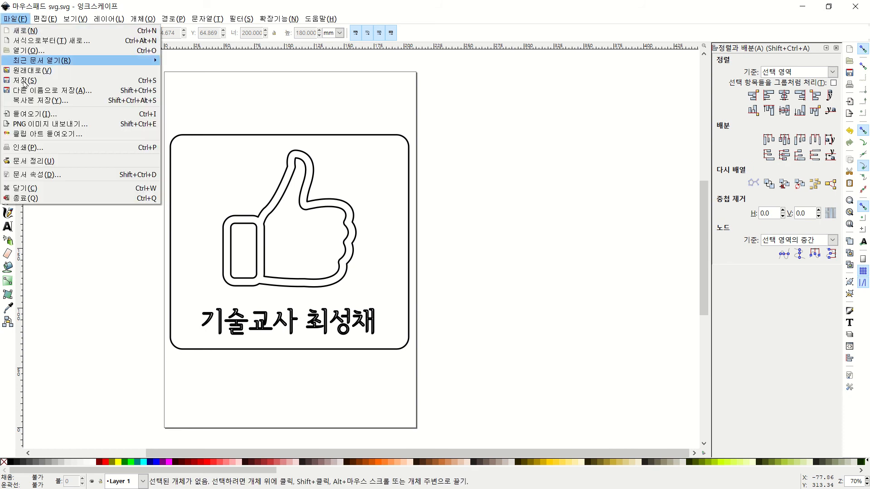
{"action": "left_click", "coordinate": [50, 90]}
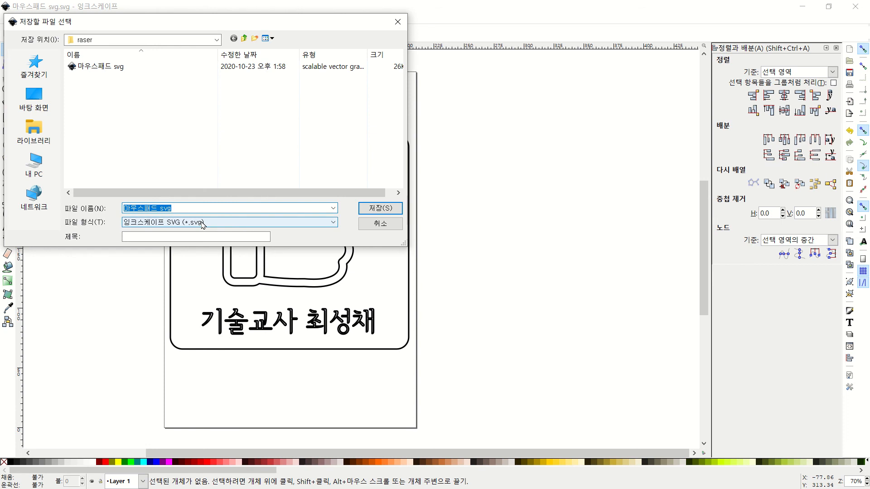
{"action": "left_click", "coordinate": [203, 223]}
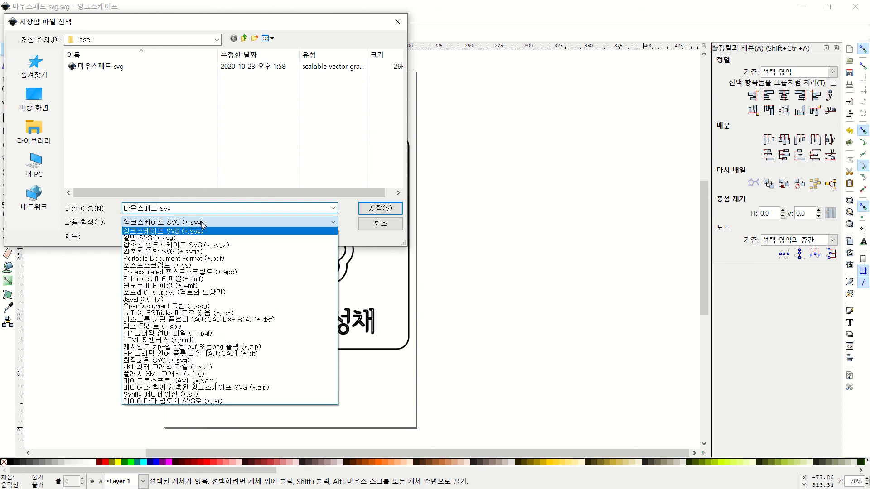
{"action": "left_click", "coordinate": [233, 320]}
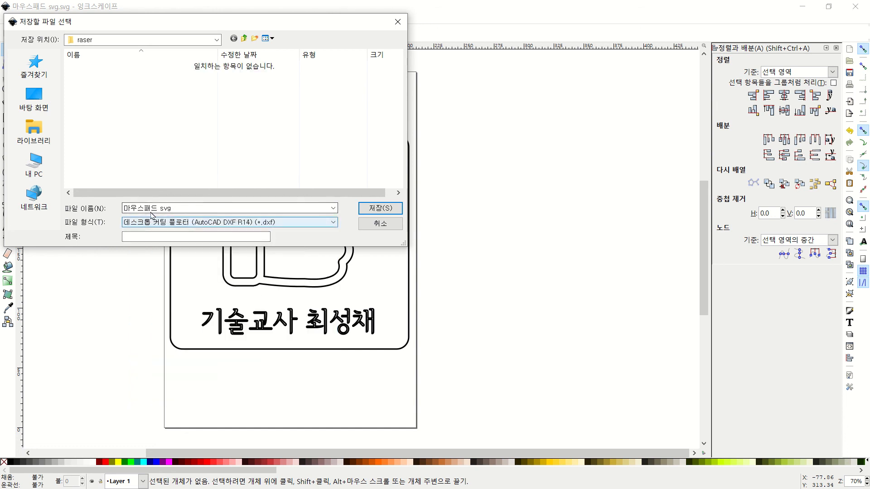
{"action": "left_click", "coordinate": [201, 208]}
{"action": "key", "text": "End"}
{"action": "key", "text": "BackSpace"}
{"action": "key", "text": "BackSpace"}
{"action": "key", "text": "BackSpace"}
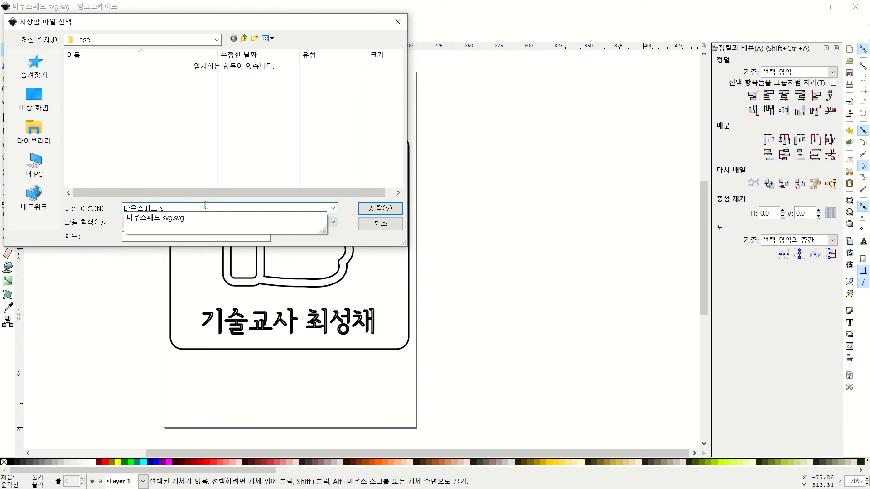
{"action": "type", "text": "dxf"}
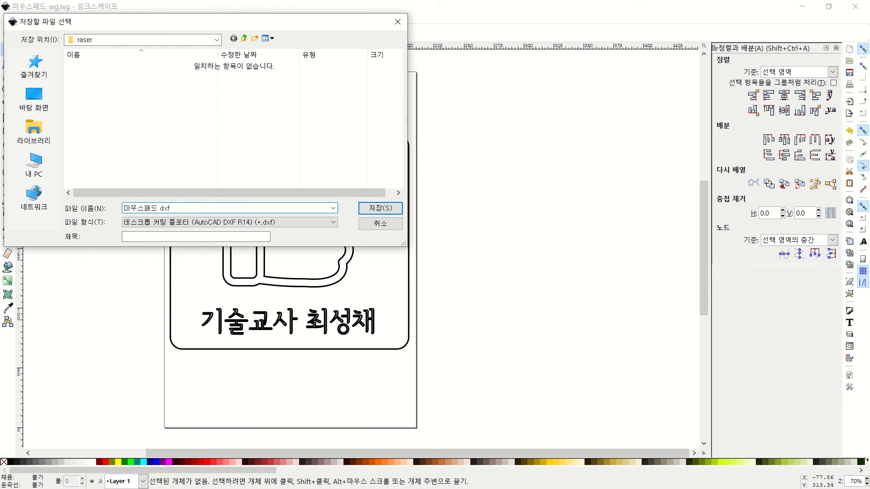
Save the DXF file with LWPOLYLINE output enabled
{"action": "left_click", "coordinate": [381, 208]}
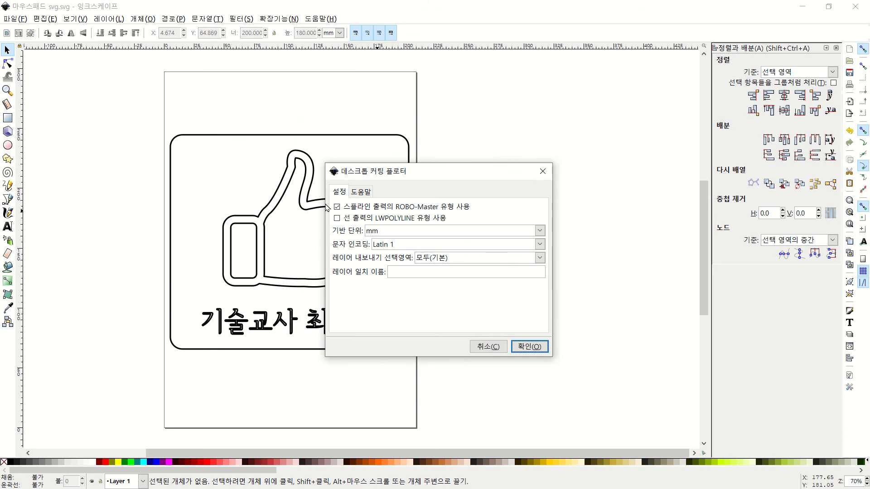
{"action": "left_click", "coordinate": [337, 218]}
{"action": "left_click", "coordinate": [538, 348]}
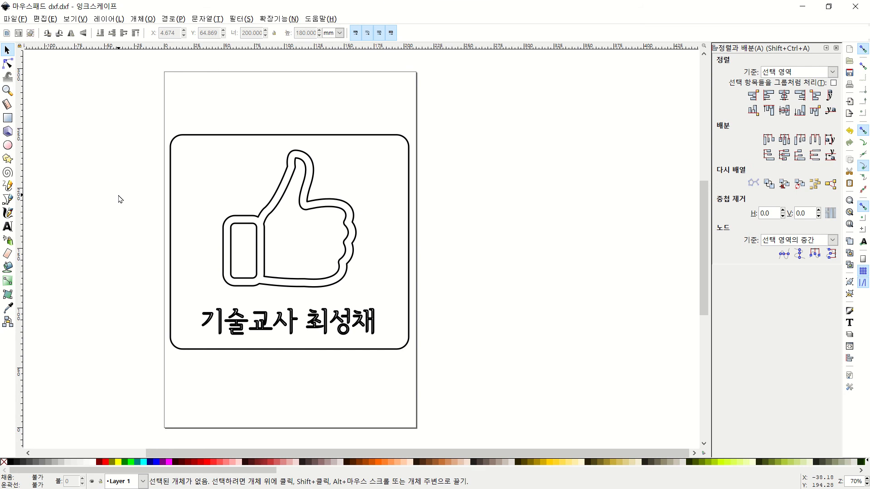
{"action": "key", "text": "alt+Tab"}
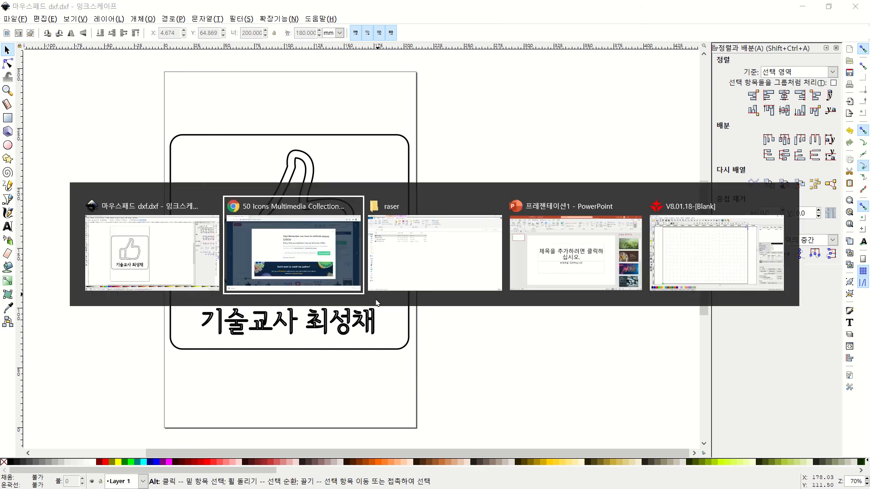
Launch the RDWorksV8 shortcut from the raser folder and bring its blank document forward
{"action": "key", "text": "alt+Tab"}
{"action": "key", "text": "alt+Tab"}
{"action": "key", "text": "alt+Tab"}
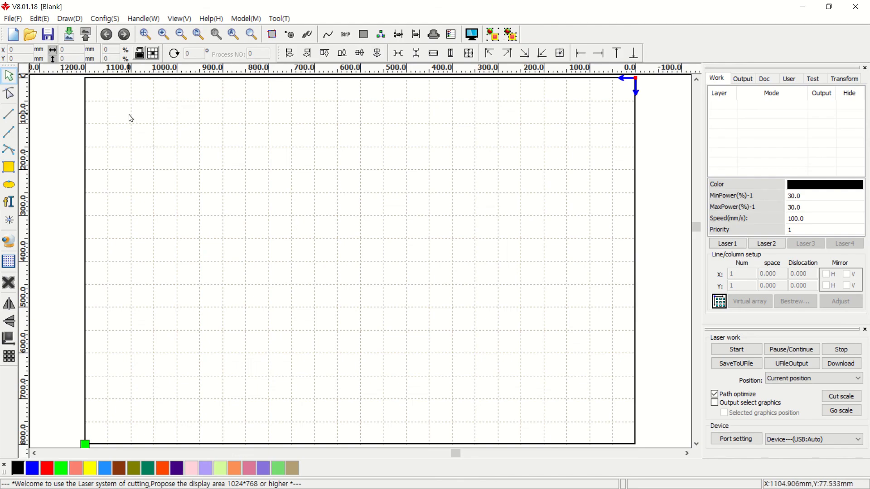
{"action": "key", "text": "alt+Tab"}
{"action": "key", "text": "alt+Tab"}
{"action": "key", "text": "alt+Tab"}
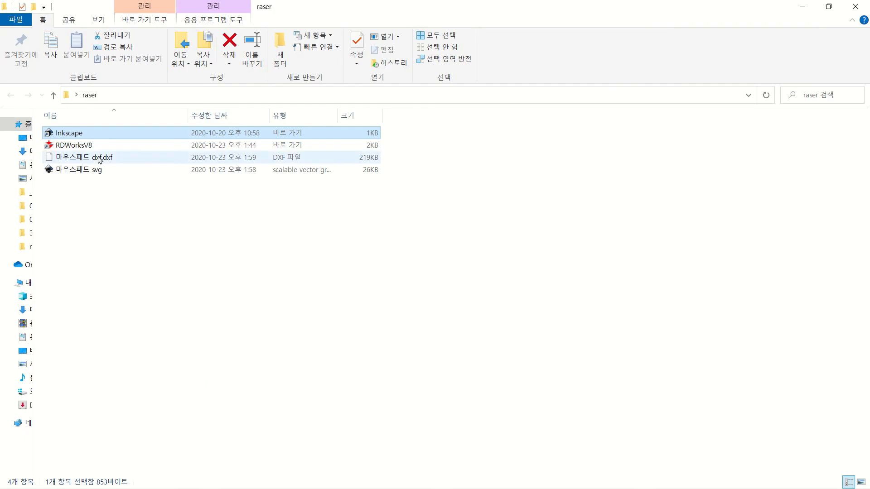
{"action": "left_click", "coordinate": [75, 145]}
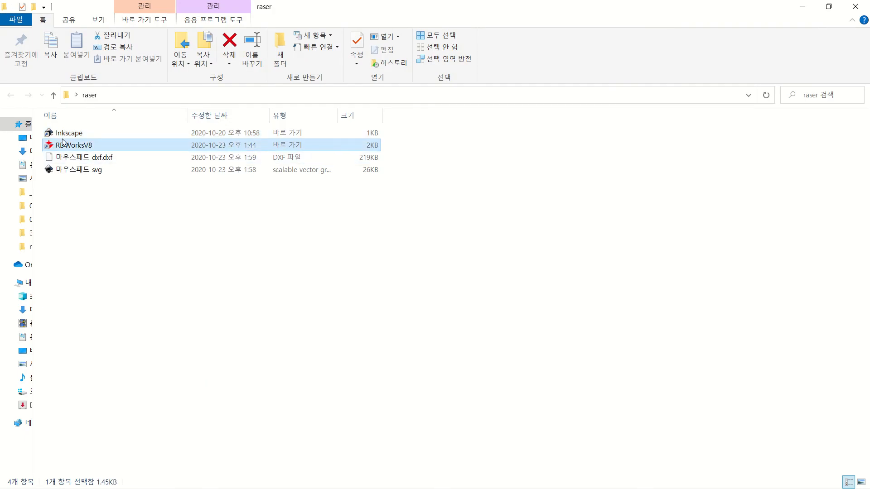
{"action": "key", "text": "ctrl"}
{"action": "key", "text": "ctrl"}
{"action": "key", "text": "ctrl"}
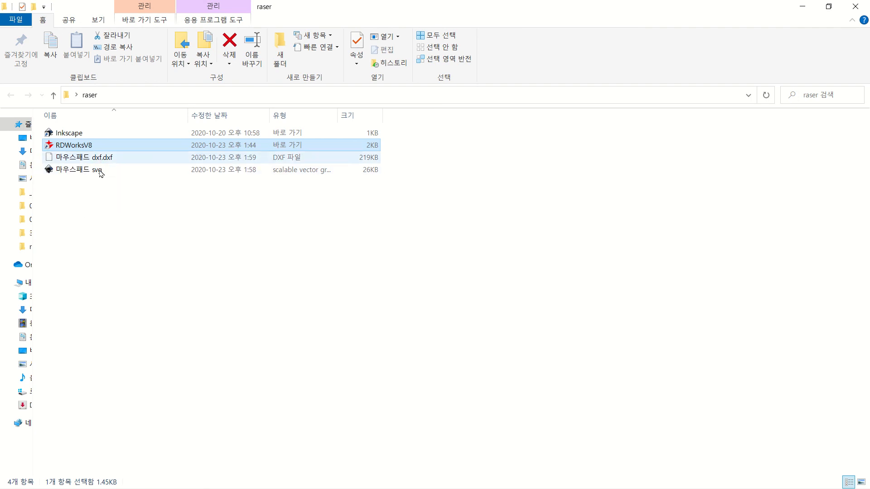
{"action": "key", "text": "alt+Tab"}
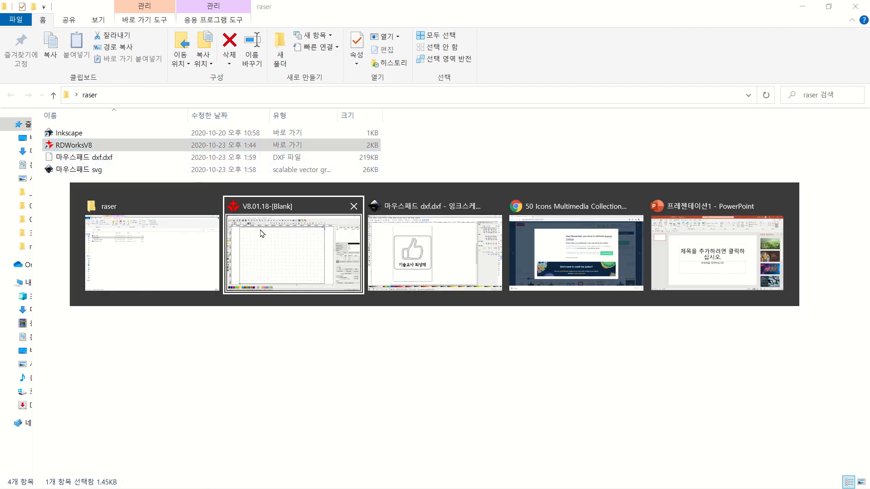
{"action": "left_click", "coordinate": [262, 233]}
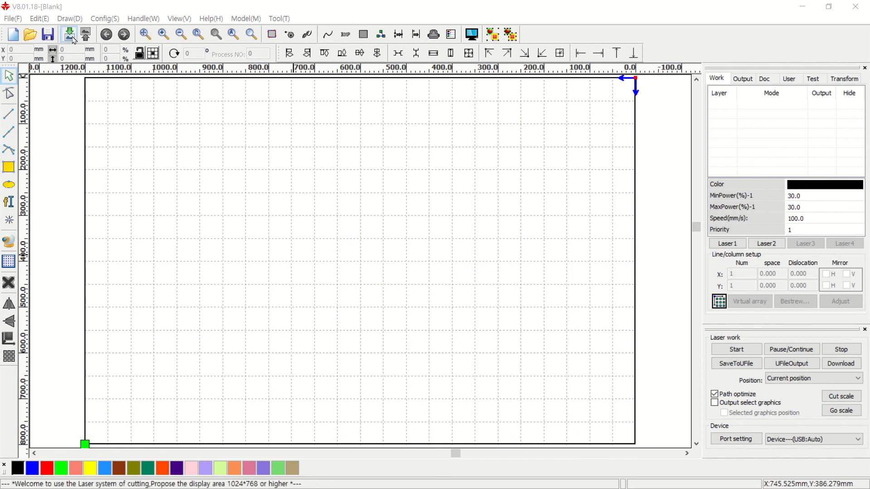
Import the thumbs-up nameplate DXF from the raser folder onto the RDWorks canvas
{"action": "left_click", "coordinate": [69, 34]}
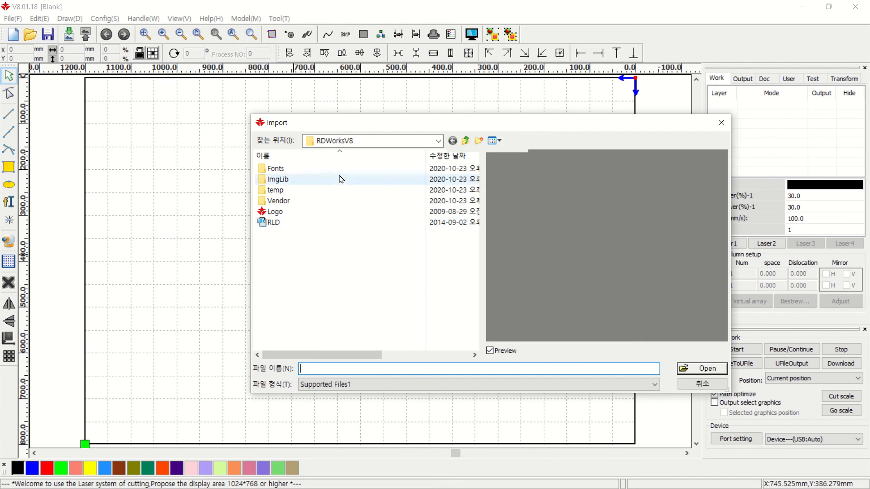
{"action": "left_click", "coordinate": [357, 144]}
{"action": "left_click", "coordinate": [362, 141]}
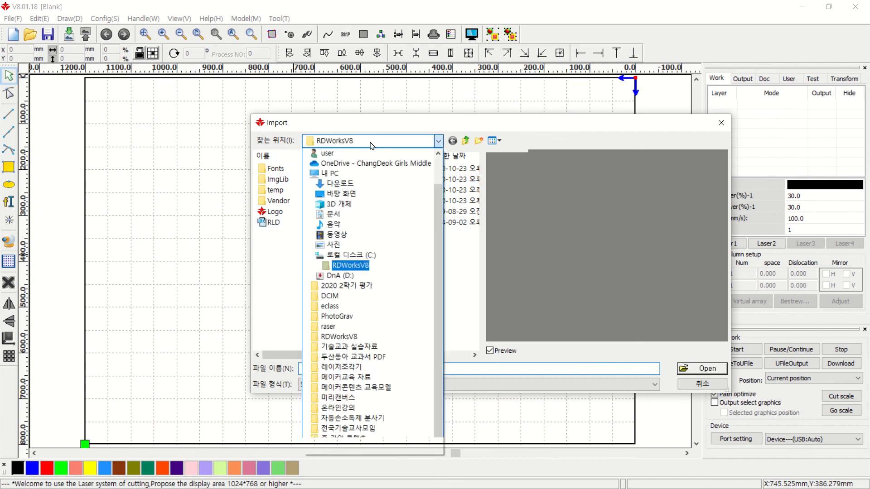
{"action": "left_click", "coordinate": [328, 326]}
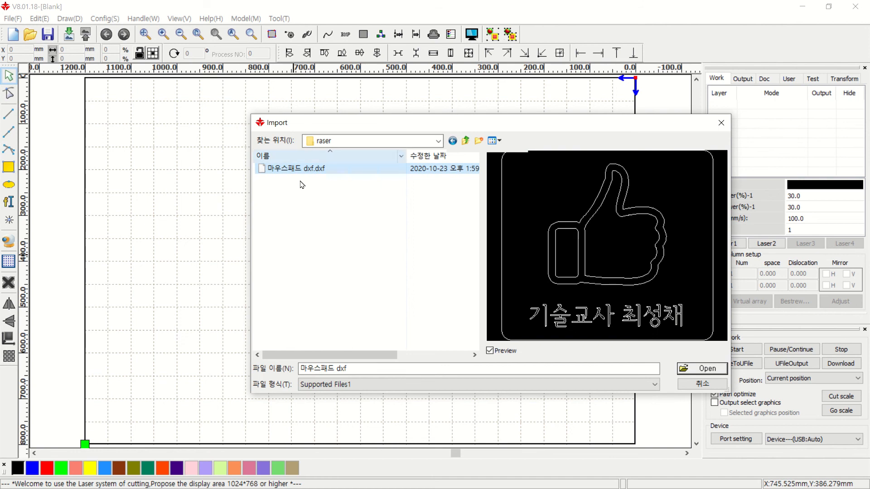
{"action": "left_click", "coordinate": [701, 369]}
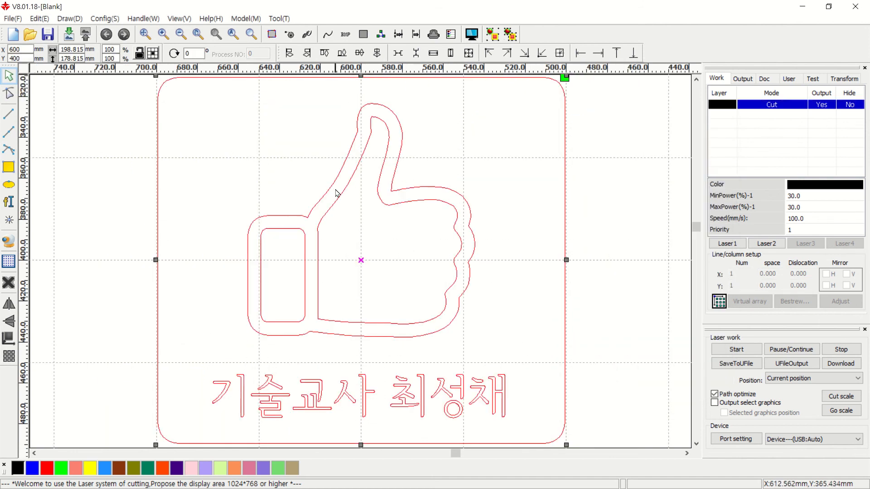
{"action": "scroll", "coordinate": [350, 189], "scroll_direction": "down", "scroll_amount": 1}
{"action": "scroll", "coordinate": [355, 191], "scroll_direction": "up", "scroll_amount": 1}
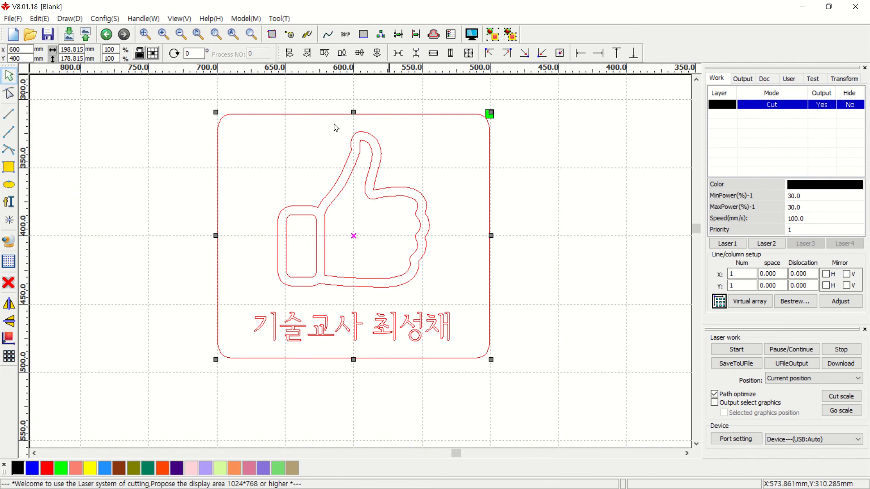
Select the 198.815 × 178.815 mm rounded outer frame and move it onto a red layer
{"action": "left_click", "coordinate": [547, 274]}
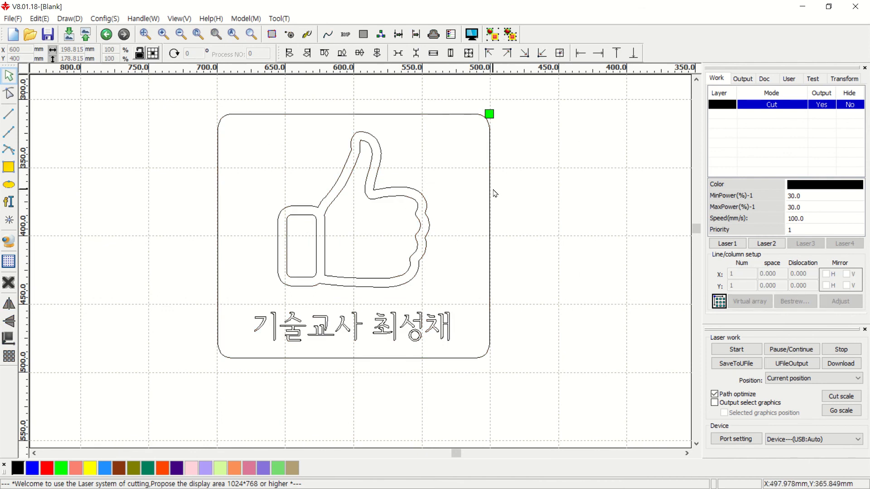
{"action": "mouse_move", "coordinate": [569, 97]}
{"action": "left_mouse_down"}
{"action": "mouse_move", "coordinate": [205, 356]}
{"action": "mouse_move", "coordinate": [176, 396]}
{"action": "left_mouse_up"}
{"action": "left_click", "coordinate": [586, 192]}
{"action": "left_click_drag", "start_coordinate": [551, 85], "coordinate": [143, 410]}
{"action": "mouse_move", "coordinate": [538, 94]}
{"action": "left_mouse_down"}
{"action": "mouse_move", "coordinate": [173, 357]}
{"action": "mouse_move", "coordinate": [160, 408]}
{"action": "left_mouse_up"}
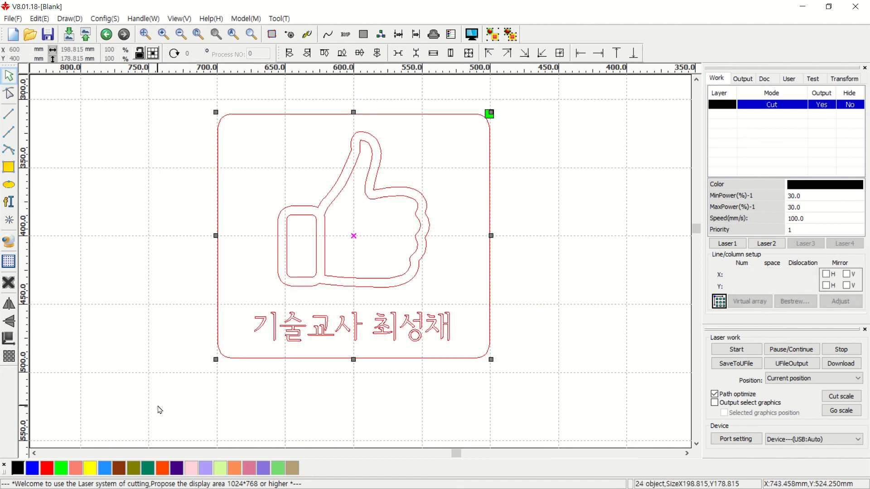
{"action": "left_click", "coordinate": [178, 393]}
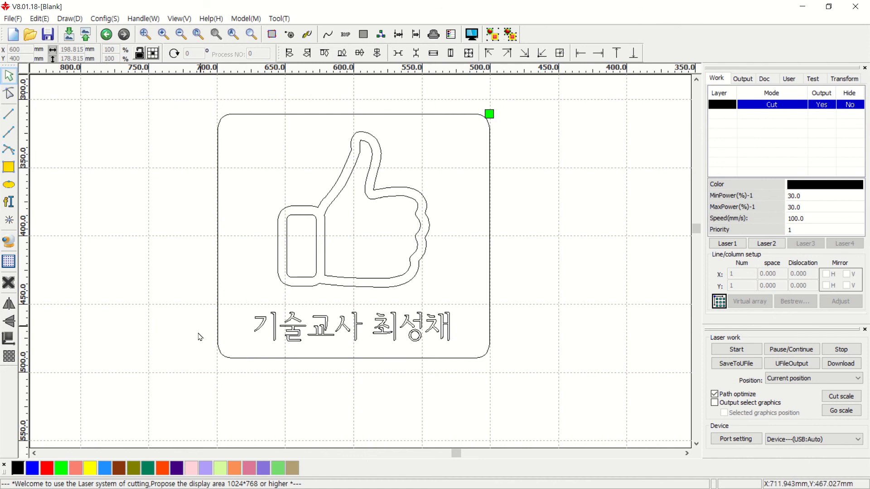
{"action": "left_click", "coordinate": [179, 394]}
{"action": "left_click", "coordinate": [233, 358]}
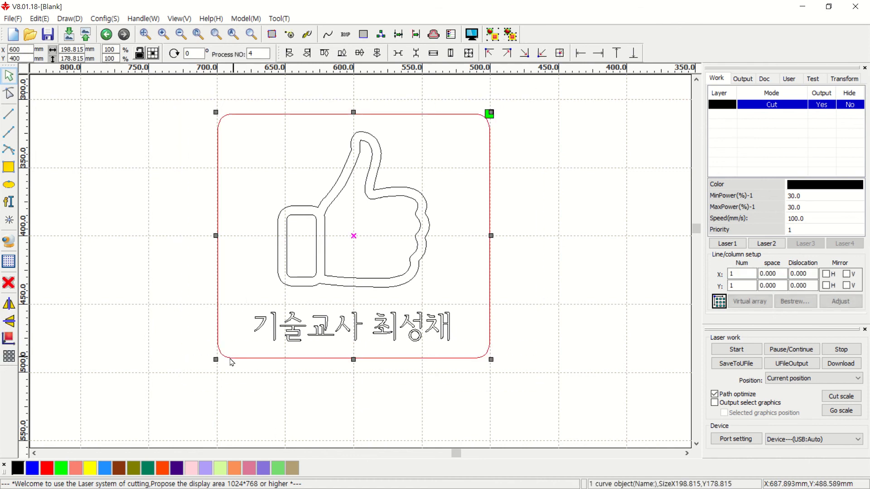
{"action": "left_click", "coordinate": [47, 468]}
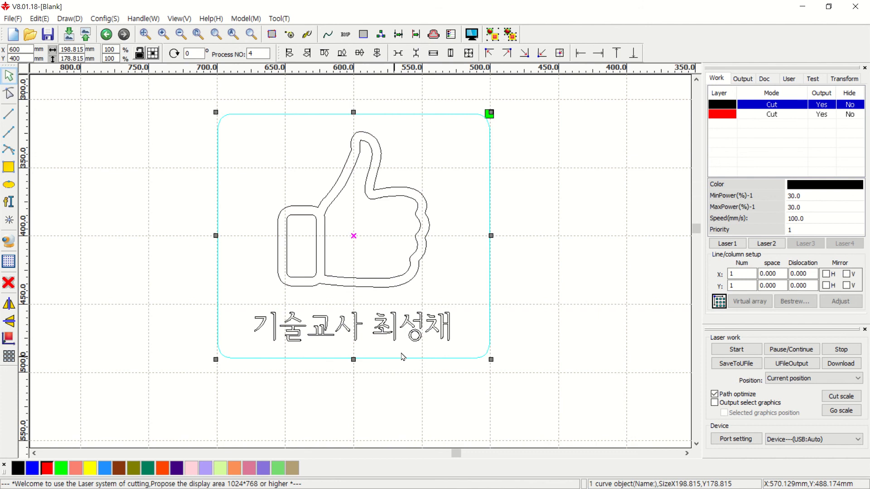
Reassign the rounded outer frame to the red Cut layer, leaving thumbs-up and lettering black
{"action": "left_click", "coordinate": [770, 116]}
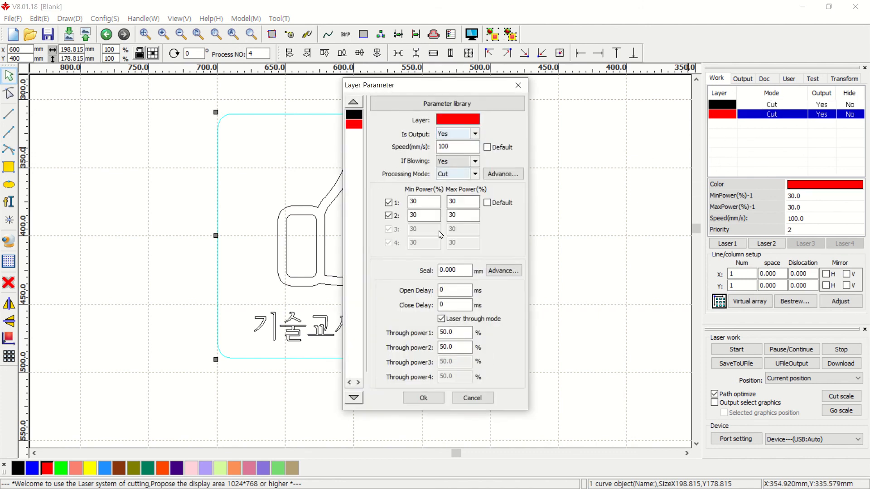
{"action": "left_click", "coordinate": [423, 399]}
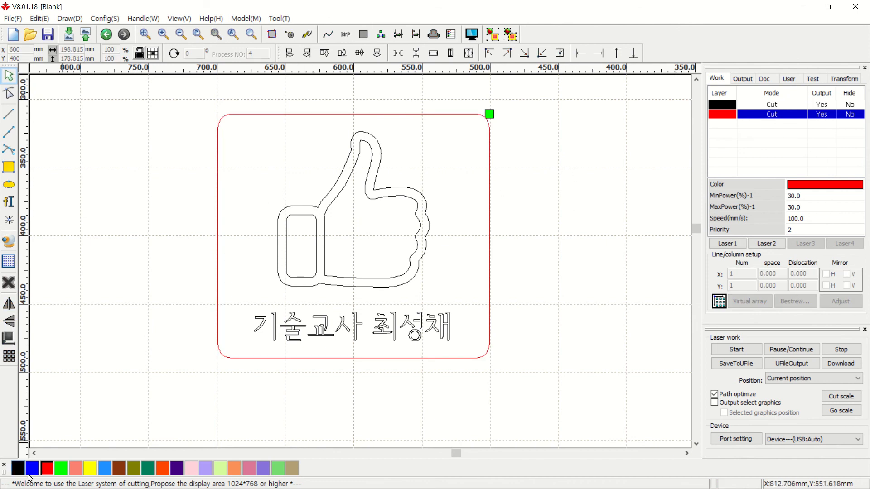
{"action": "left_click", "coordinate": [397, 358]}
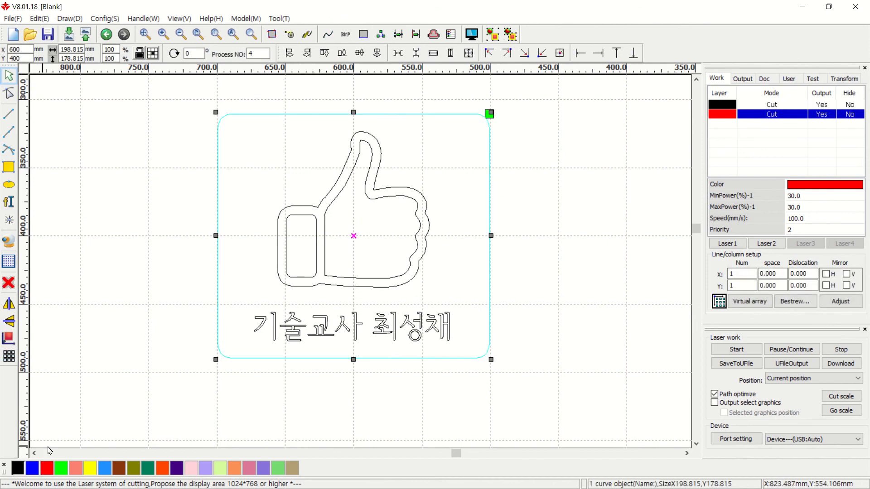
{"action": "left_click", "coordinate": [18, 468]}
{"action": "left_click", "coordinate": [505, 300]}
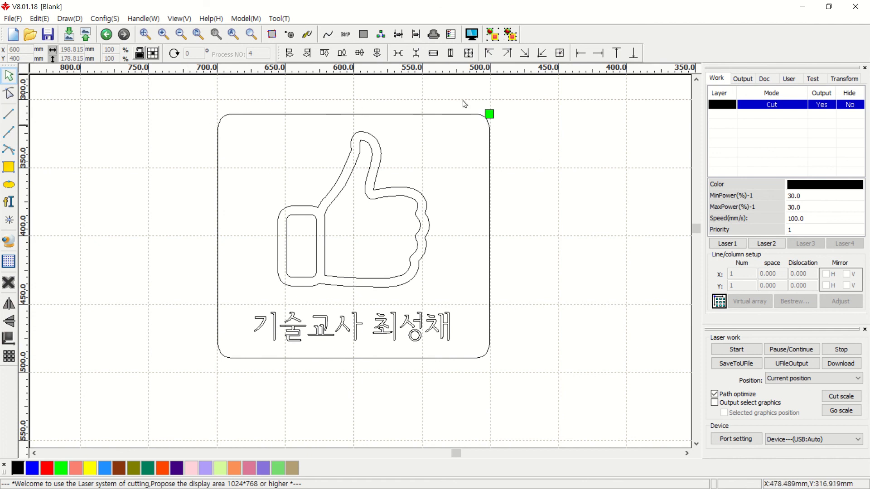
{"action": "left_click", "coordinate": [235, 116]}
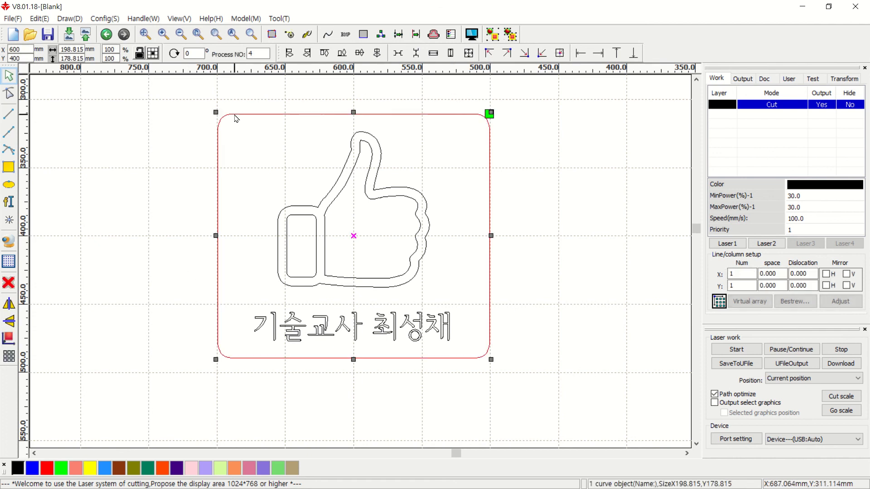
{"action": "left_click", "coordinate": [47, 468]}
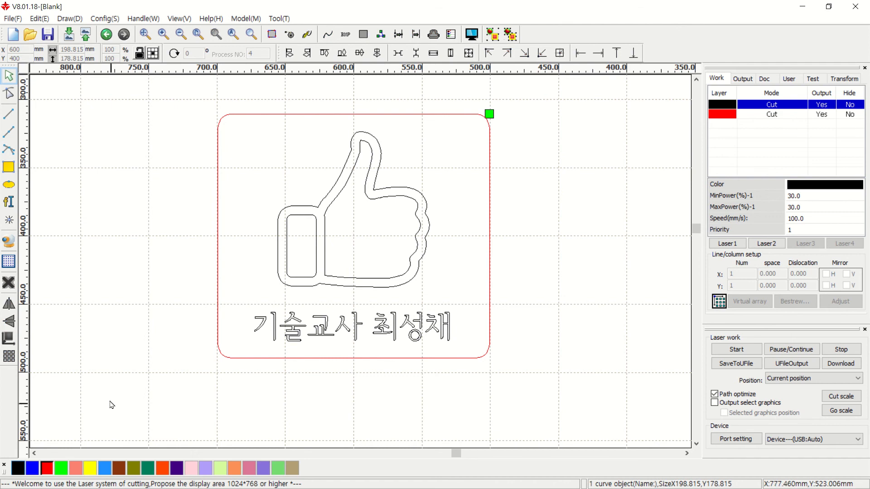
{"action": "key", "text": "ctrl"}
{"action": "key", "text": "ctrl"}
{"action": "key", "text": "ctrl"}
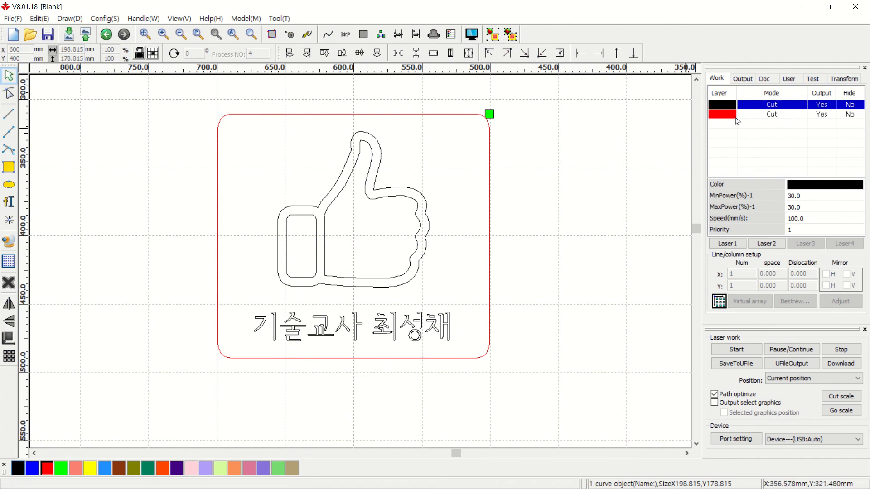
{"action": "key", "text": "ctrl"}
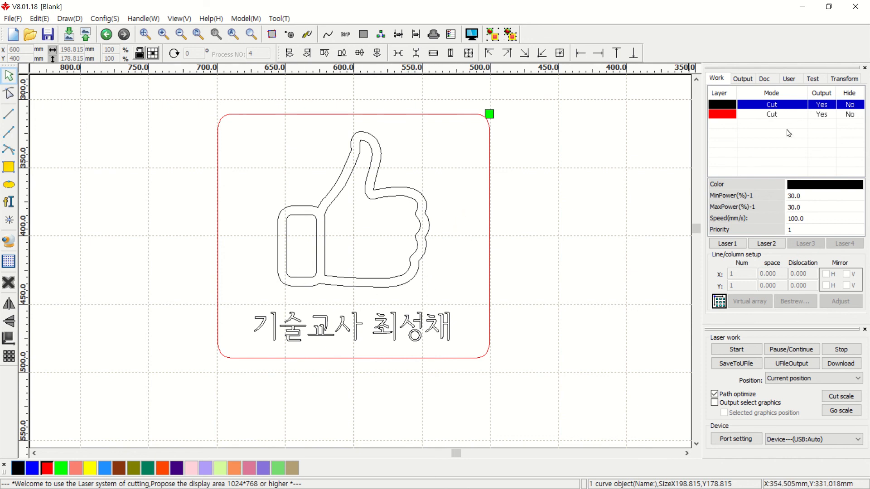
Set the red frame layer to 15 mm/s with laser 1 min and max power 50%
{"action": "left_click", "coordinate": [734, 118]}
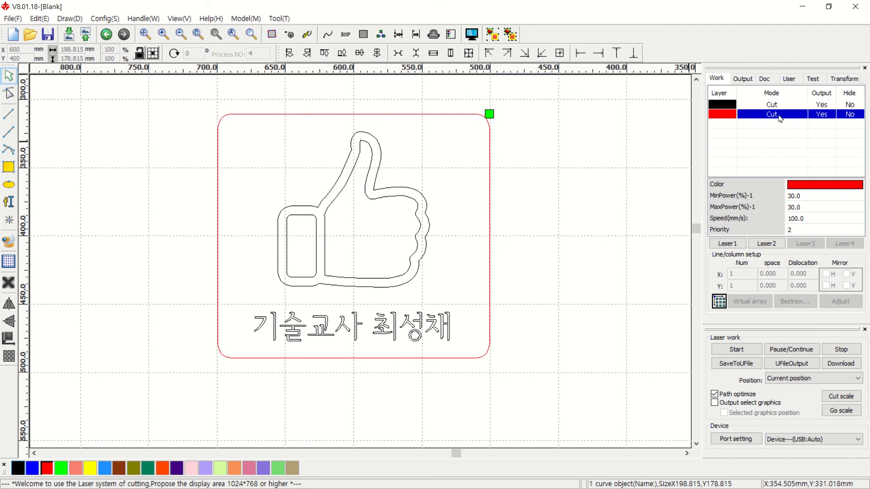
{"action": "double_click", "coordinate": [726, 116]}
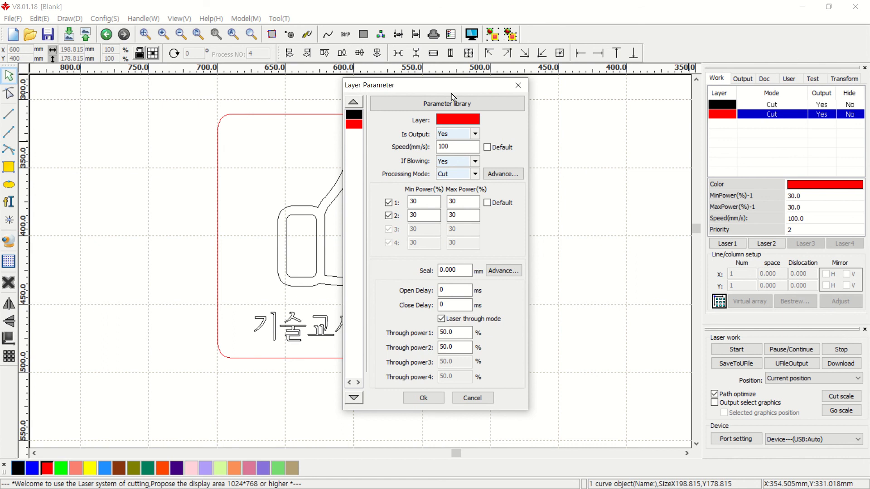
{"action": "double_click", "coordinate": [446, 145]}
{"action": "double_click", "coordinate": [417, 213]}
{"action": "double_click", "coordinate": [419, 200]}
{"action": "type", "text": "50"}
{"action": "double_click", "coordinate": [462, 201]}
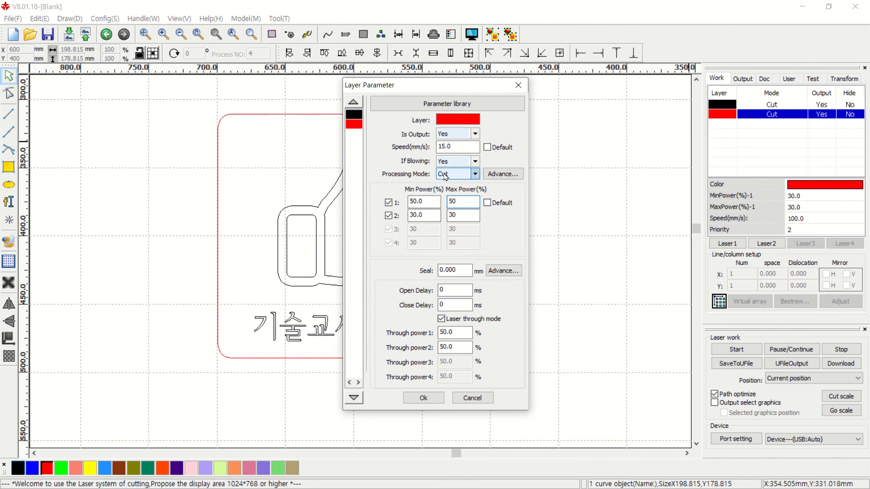
{"action": "left_click", "coordinate": [424, 398]}
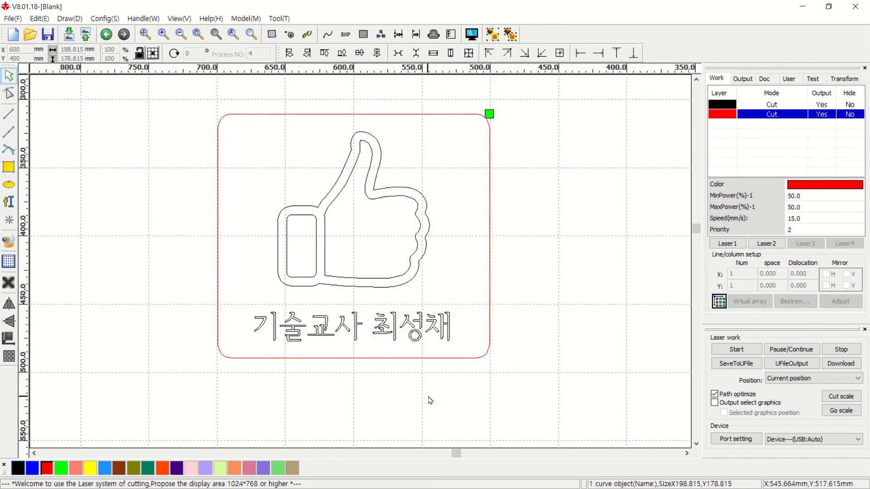
{"action": "left_click", "coordinate": [775, 108]}
{"action": "left_click", "coordinate": [775, 115]}
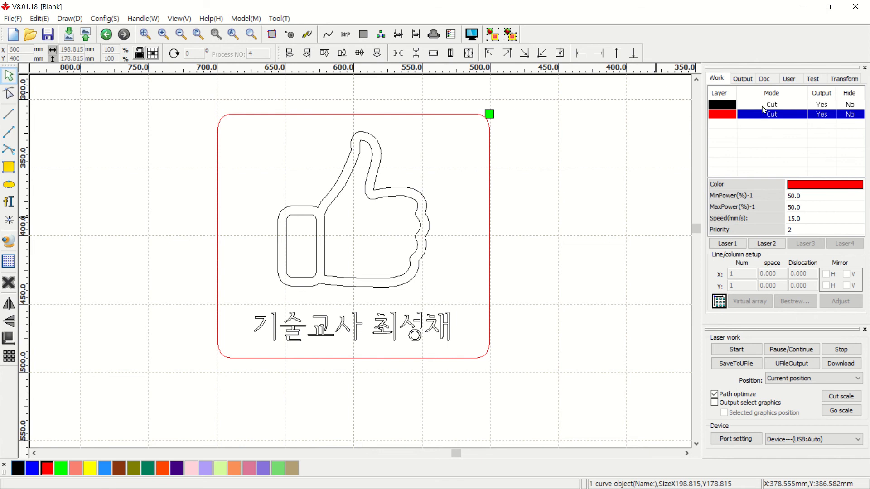
Set the black layer to Scan mode at 400 mm/s with min and max power 20%
{"action": "left_click", "coordinate": [710, 106]}
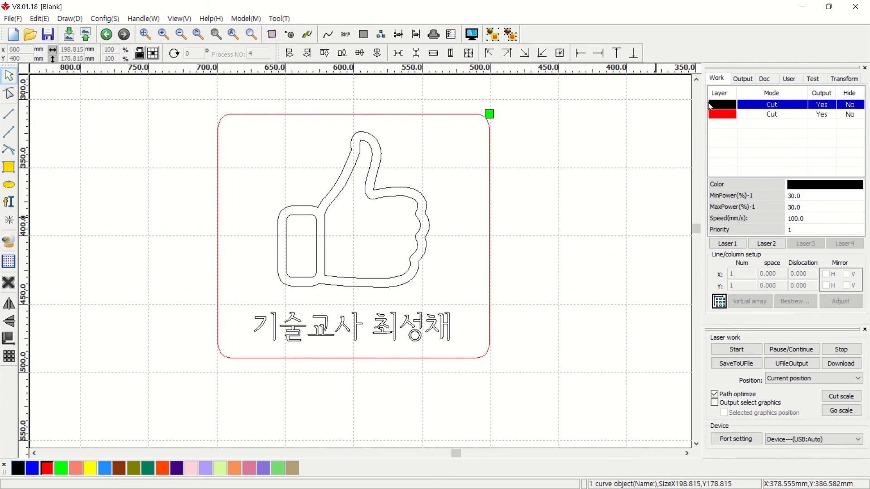
{"action": "double_click", "coordinate": [771, 108]}
{"action": "left_click", "coordinate": [455, 174]}
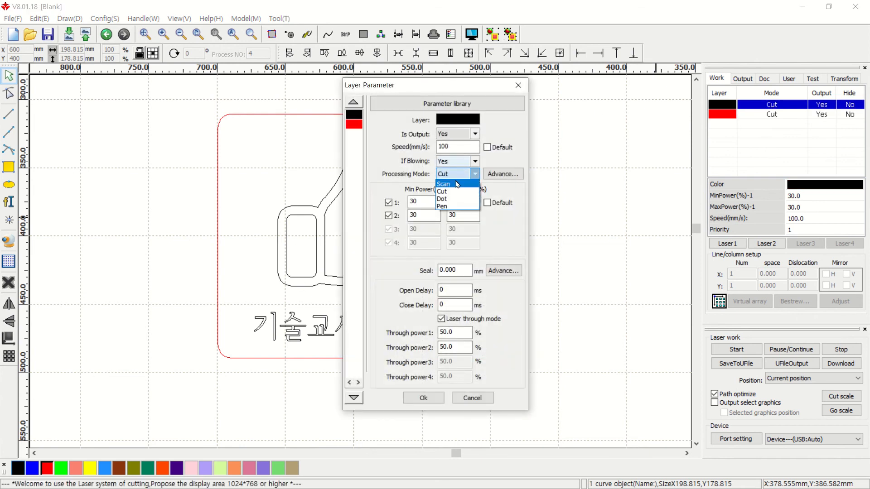
{"action": "left_click", "coordinate": [447, 185]}
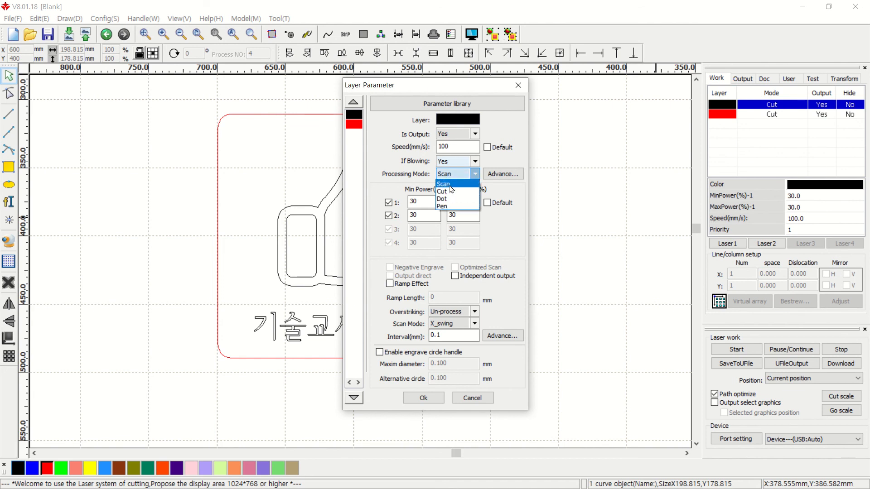
{"action": "left_click", "coordinate": [450, 186]}
{"action": "double_click", "coordinate": [458, 147]}
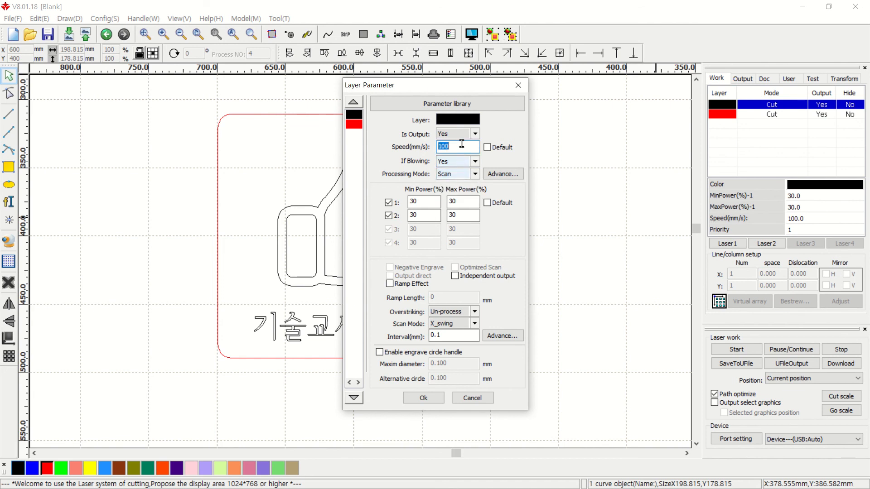
{"action": "type", "text": "400"}
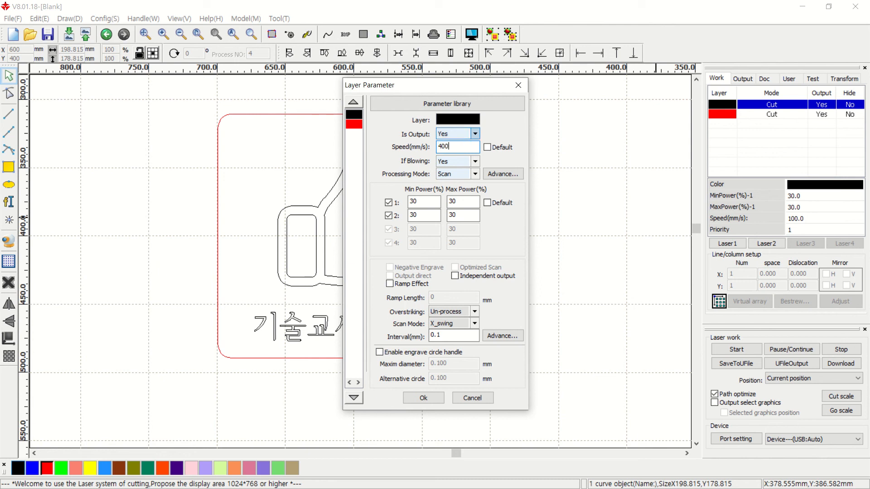
{"action": "double_click", "coordinate": [425, 204]}
{"action": "double_click", "coordinate": [462, 202]}
{"action": "type", "text": "20"}
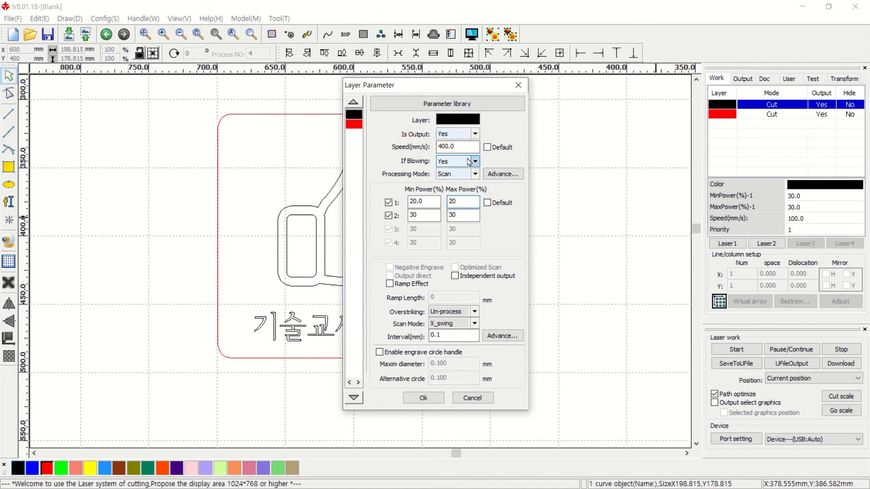
{"action": "left_click", "coordinate": [423, 397]}
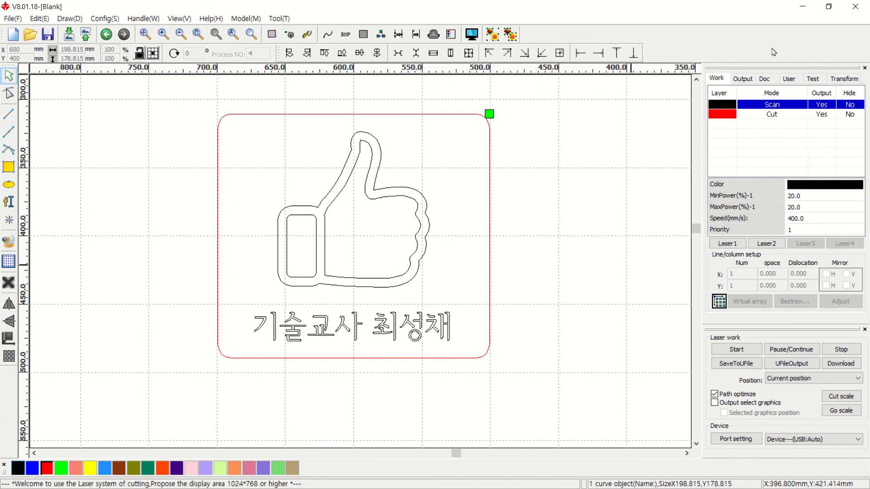
Review the red Cut and black Scan layer settings
{"action": "left_click", "coordinate": [775, 116]}
{"action": "left_click", "coordinate": [753, 109]}
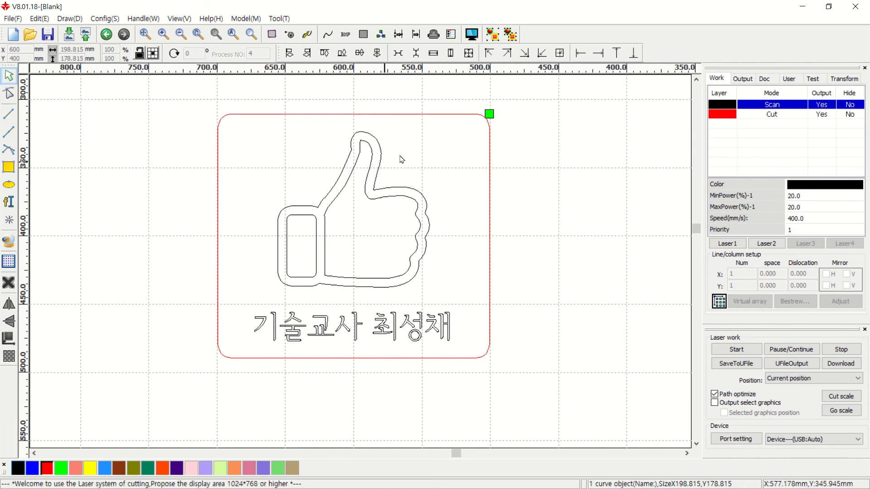
{"action": "left_click", "coordinate": [725, 116]}
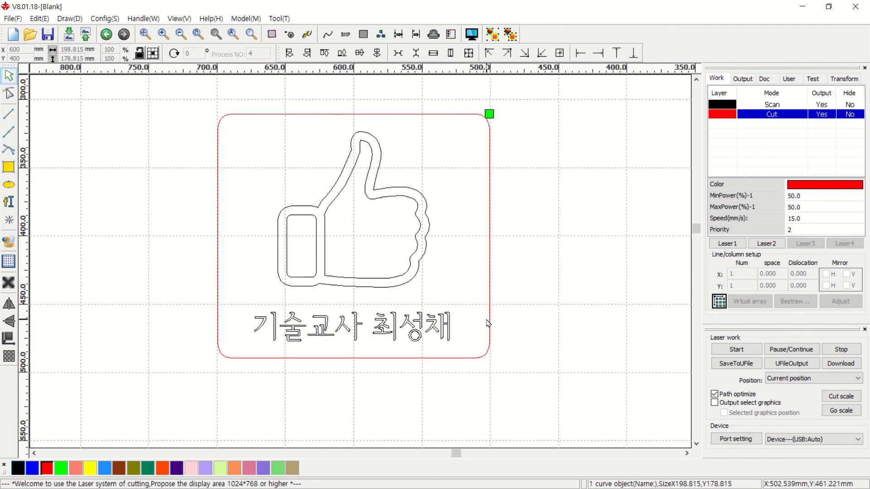
Save the design as the RLD file '마우스패드 rld' in the raser folder
{"action": "left_click", "coordinate": [14, 19]}
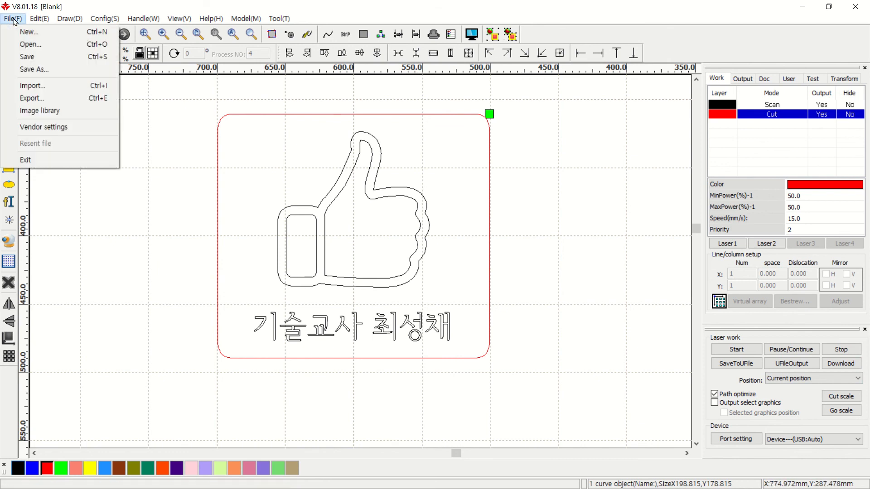
{"action": "left_click", "coordinate": [46, 71]}
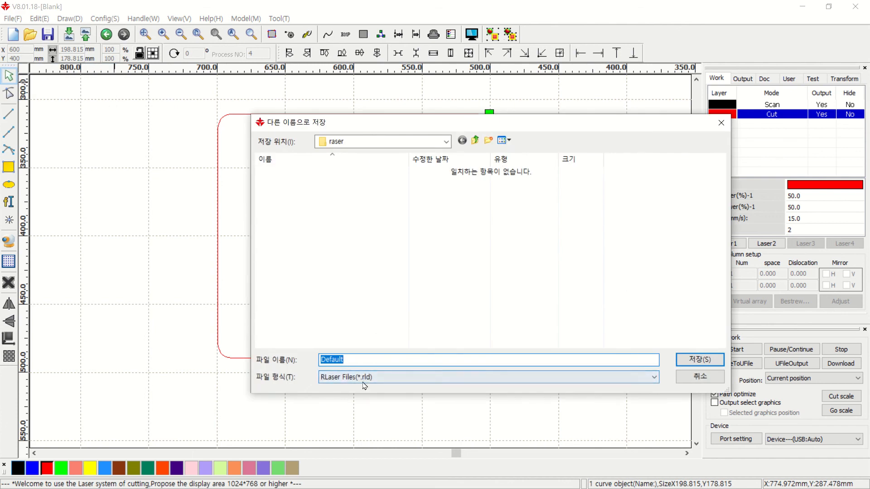
{"action": "type", "text": "k"}
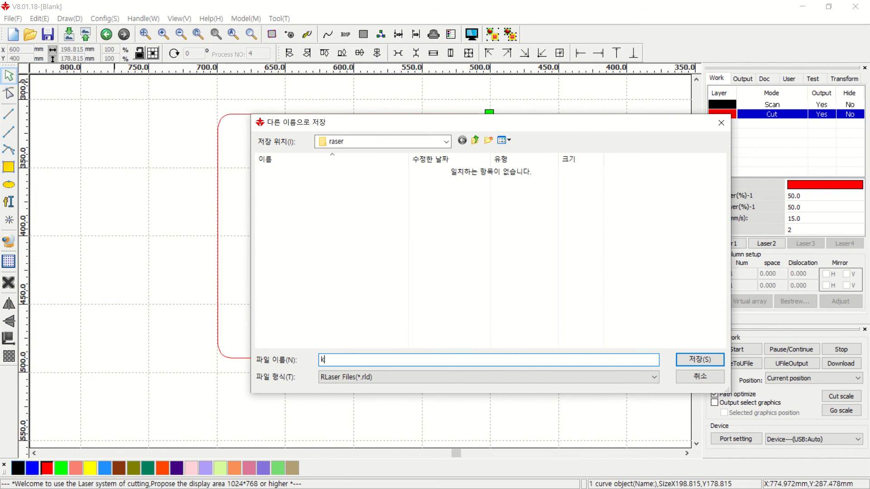
{"action": "type", "text": "마우스"}
{"action": "type", "text": "ㄹ"}
{"action": "left_click", "coordinate": [709, 360]}
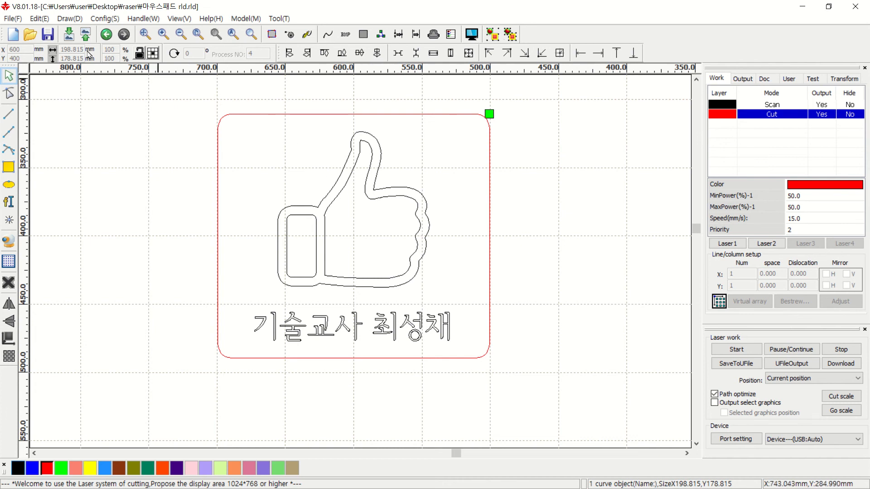
{"action": "left_click", "coordinate": [12, 19]}
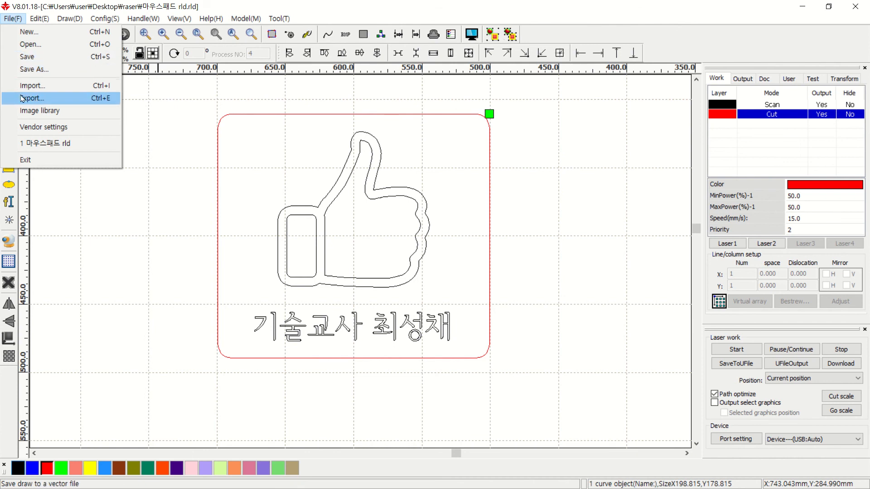
Export the design as '마우스패드 ai' AI file and dismiss the success message
{"action": "left_click", "coordinate": [45, 99]}
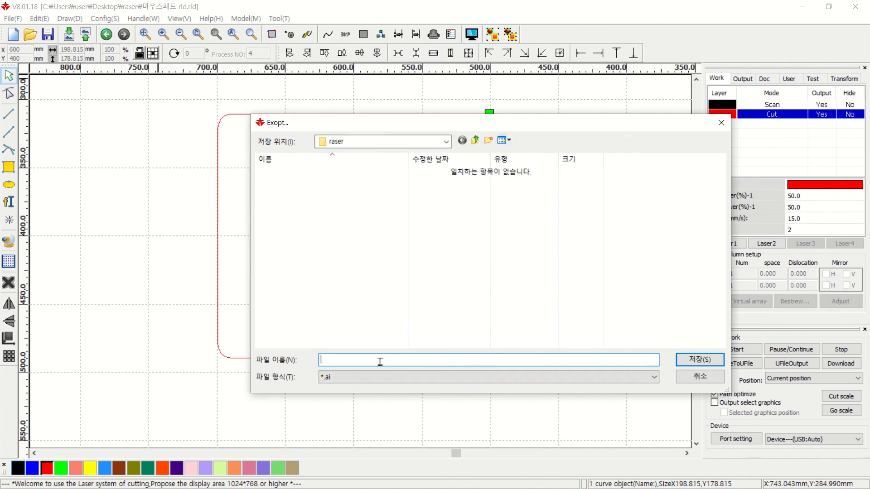
{"action": "type", "text": "ak"}
{"action": "type", "text": "우스패드.ai"}
{"action": "left_click", "coordinate": [700, 360]}
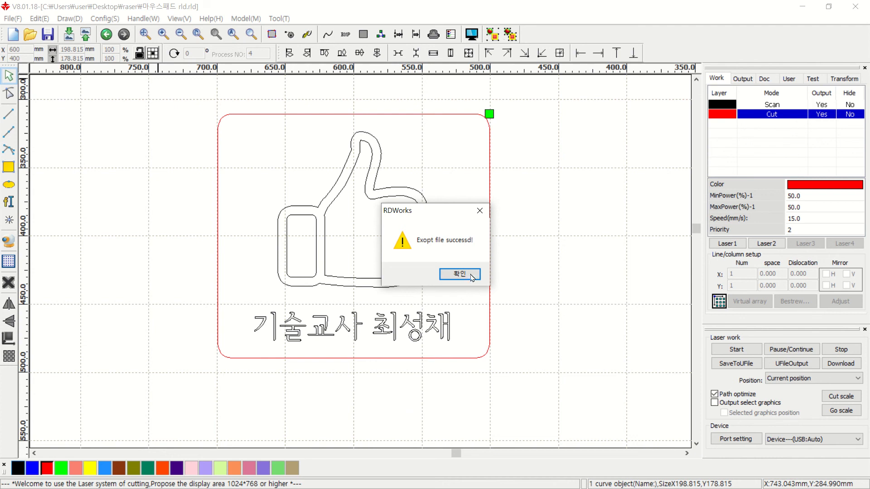
{"action": "left_click", "coordinate": [472, 276]}
{"action": "key", "text": "alt+Tab"}
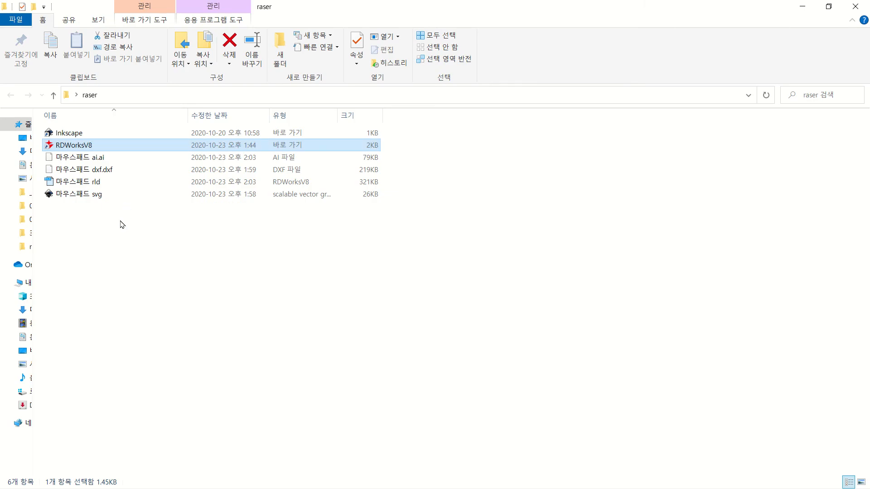
Check the raser folder's new '마우스패드 ai.ai' and '마우스패드 rld' files beside the svg and dxf copies
{"action": "left_click_drag", "start_coordinate": [120, 223], "coordinate": [107, 209]}
{"action": "left_click_drag", "start_coordinate": [180, 229], "coordinate": [71, 157]}
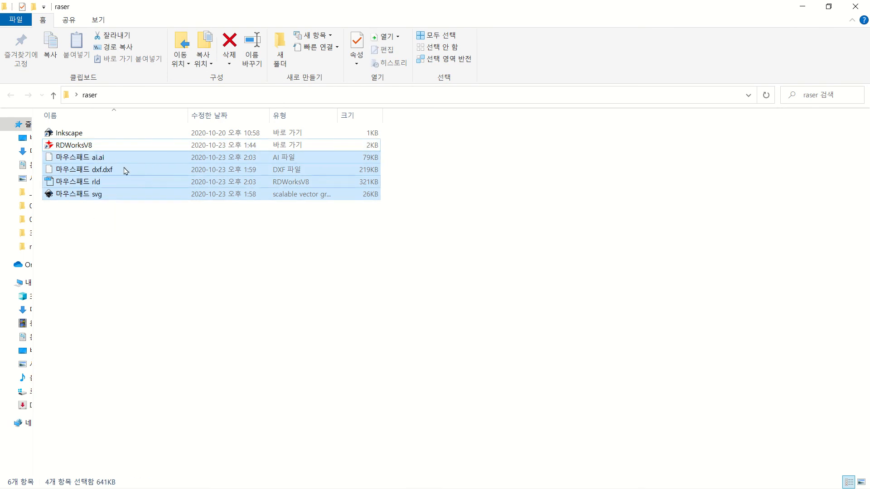
{"action": "left_click", "coordinate": [106, 254]}
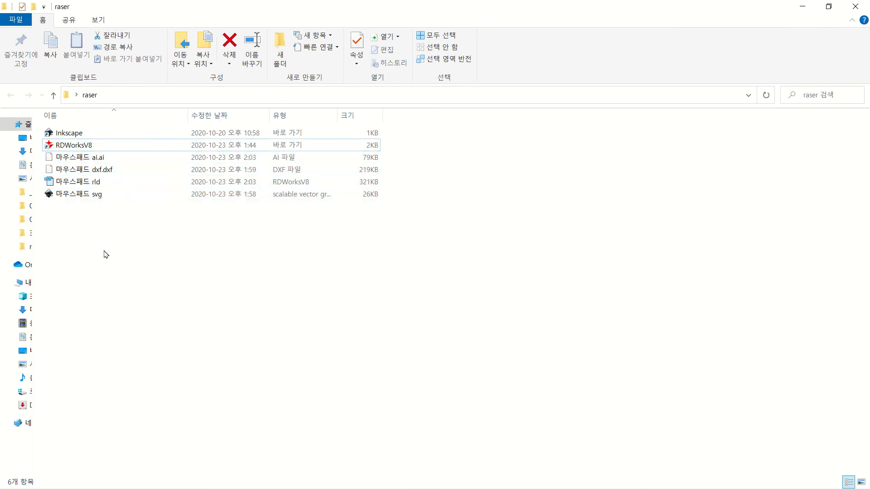
{"action": "left_click", "coordinate": [97, 196]}
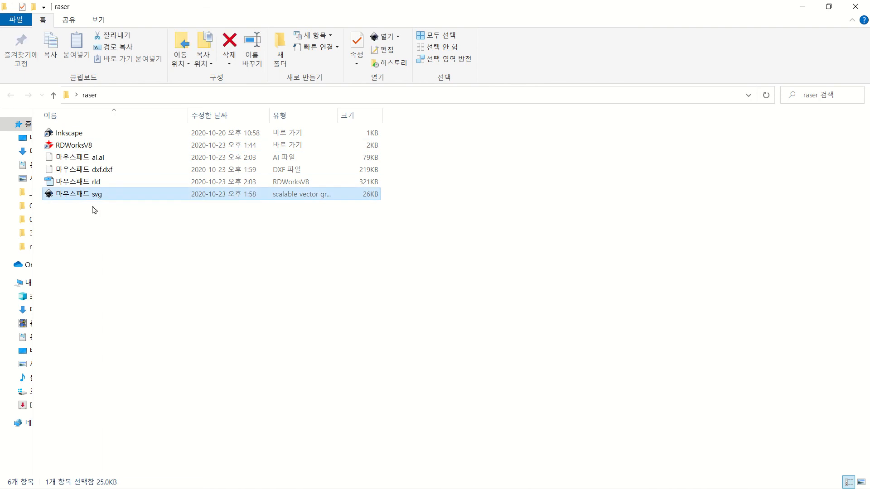
{"action": "left_click", "coordinate": [108, 170]}
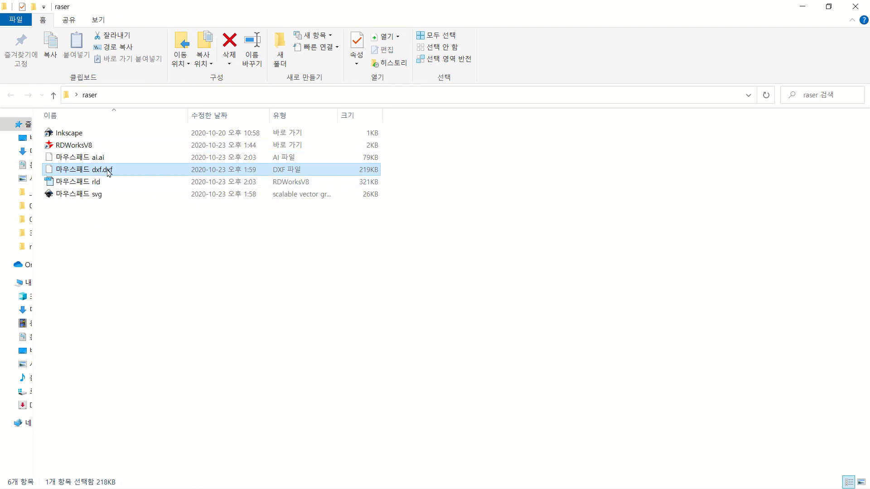
{"action": "left_click", "coordinate": [78, 144]}
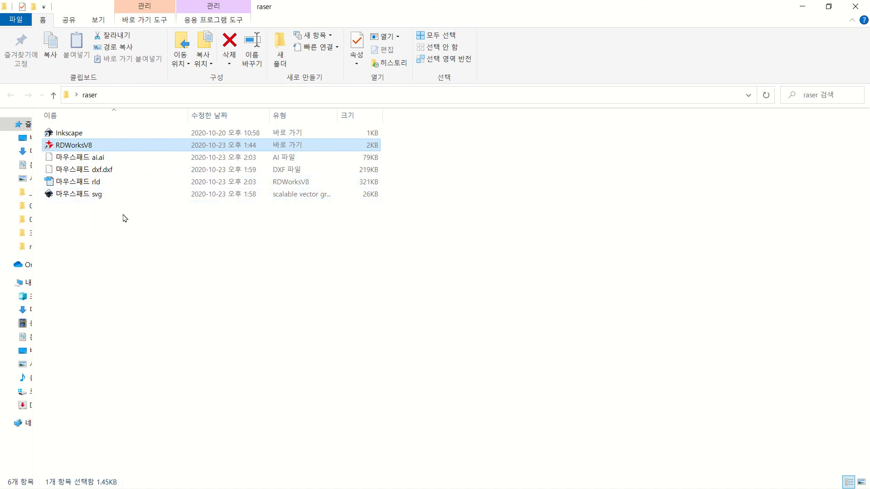
{"action": "key", "text": "alt+Tab"}
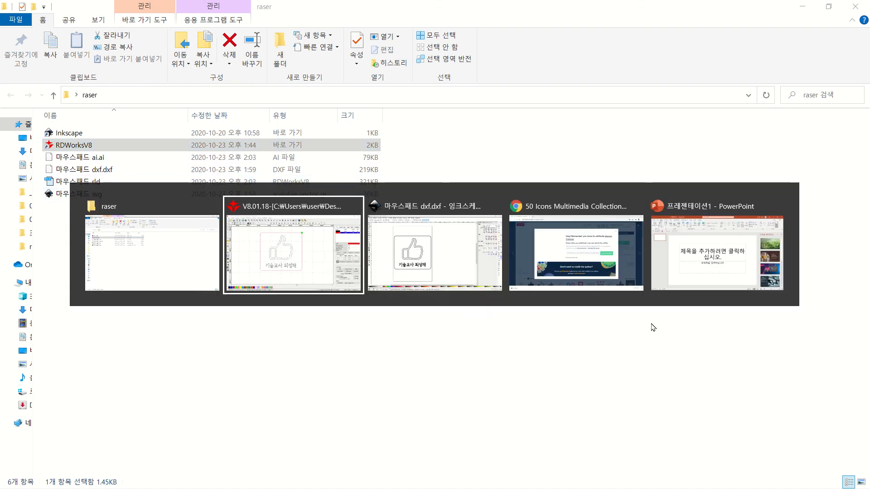
Glance at the Inkscape version of the design, then return to the saved '마우스패드 rld.rld' nameplate in RDWorks
{"action": "left_click", "coordinate": [423, 259]}
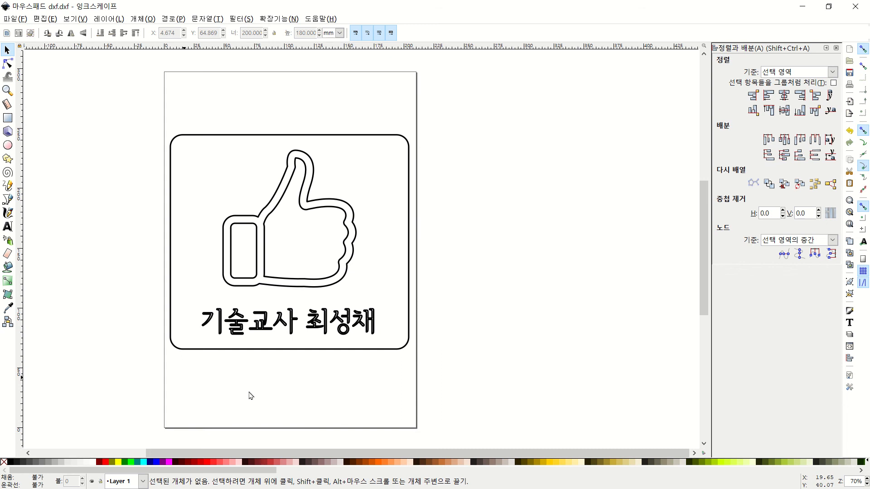
{"action": "key", "text": "alt+Tab"}
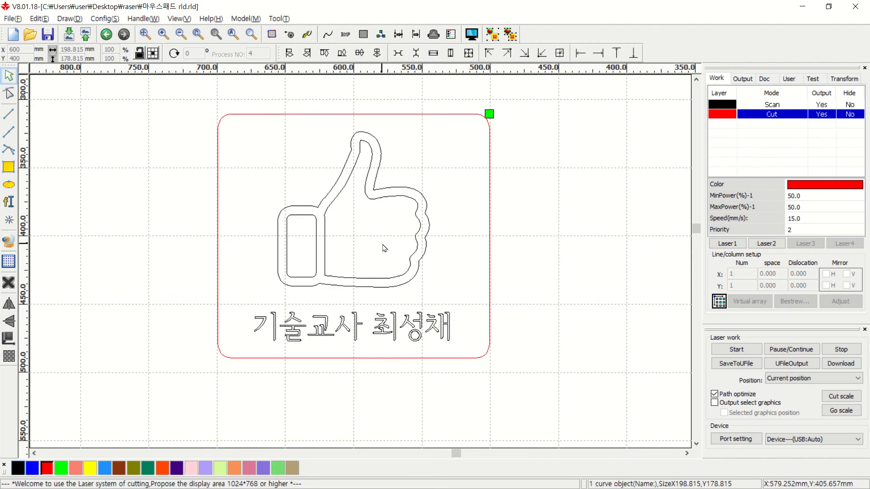